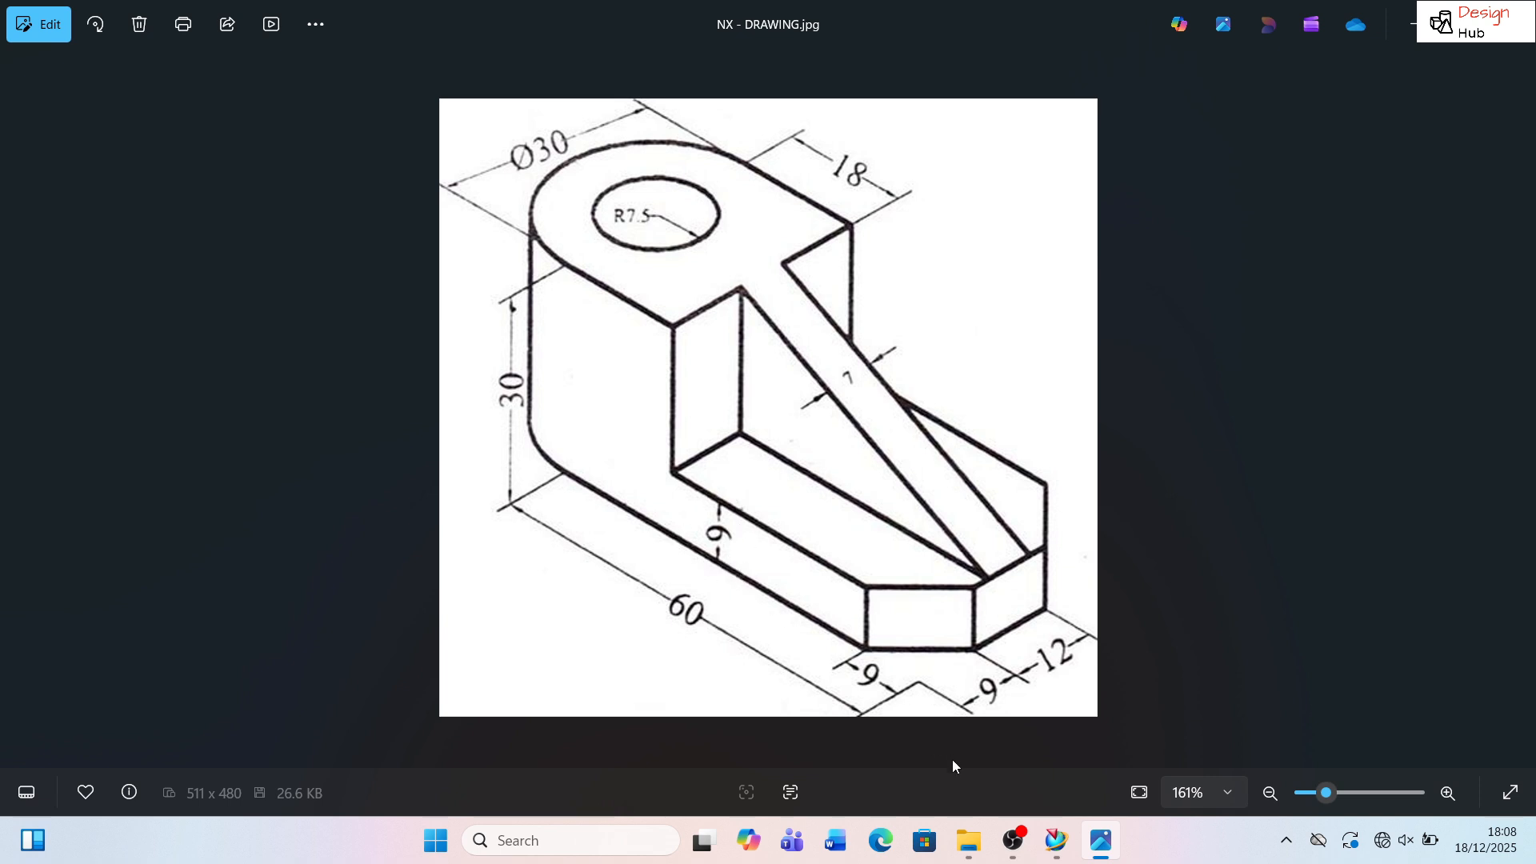
Switch to NX and start a sketch on the inferred horizontal XY datum plane.
click(1056, 840)
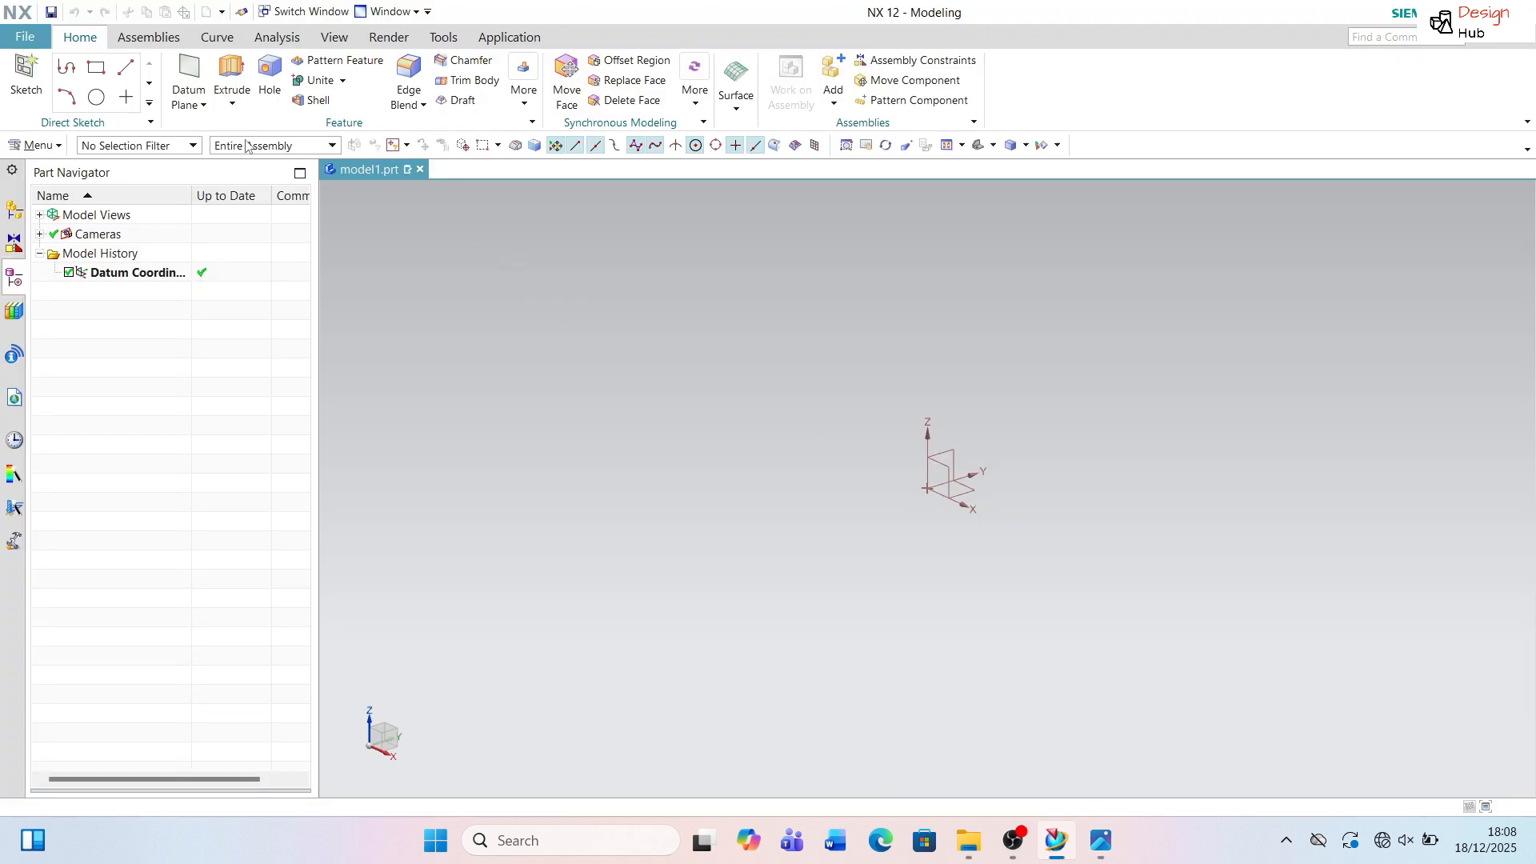
click(25, 99)
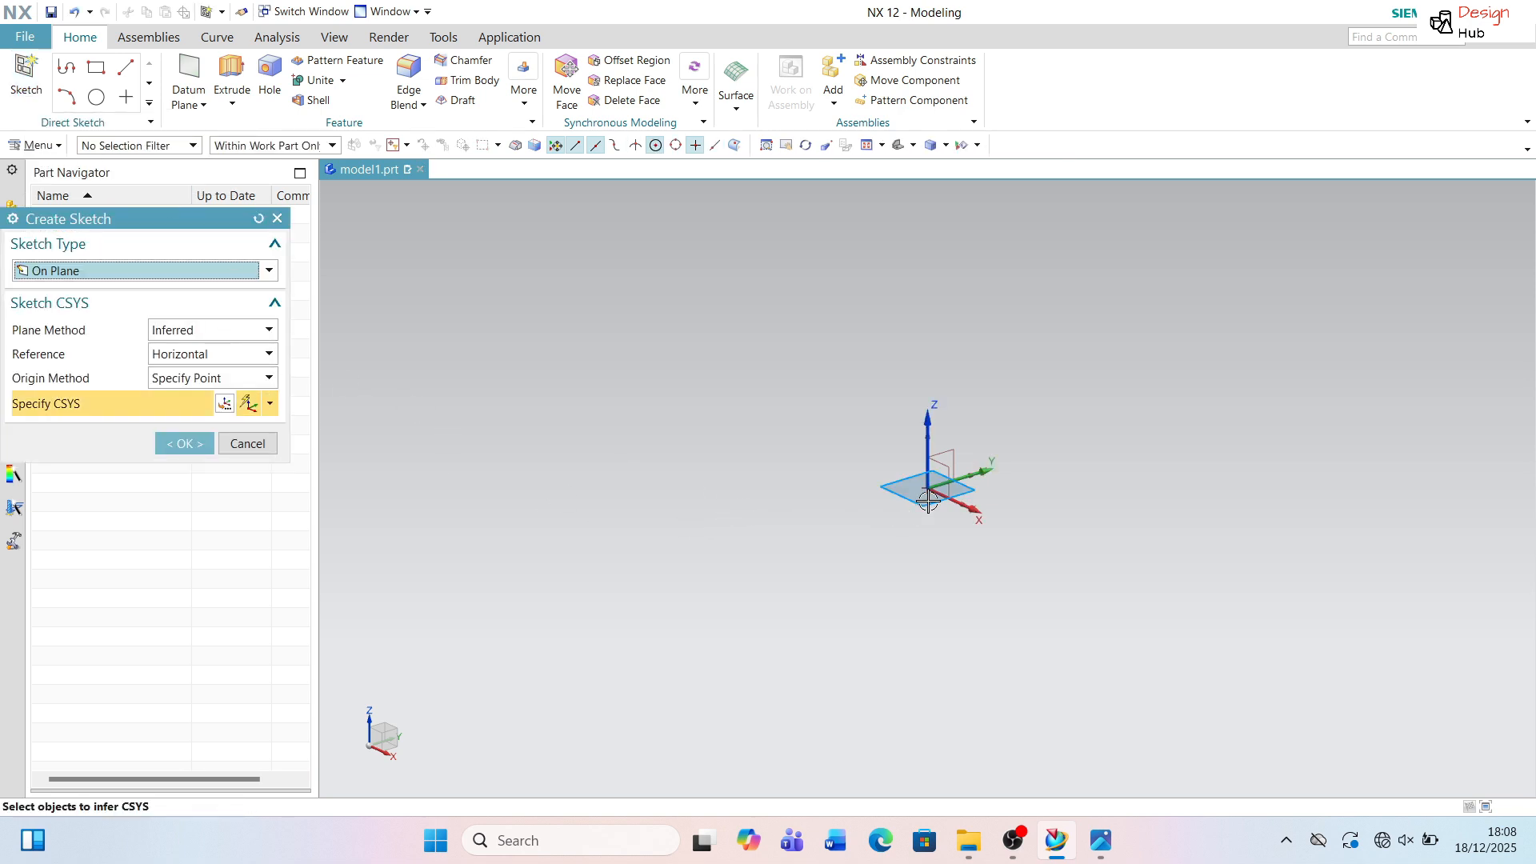
click(210, 444)
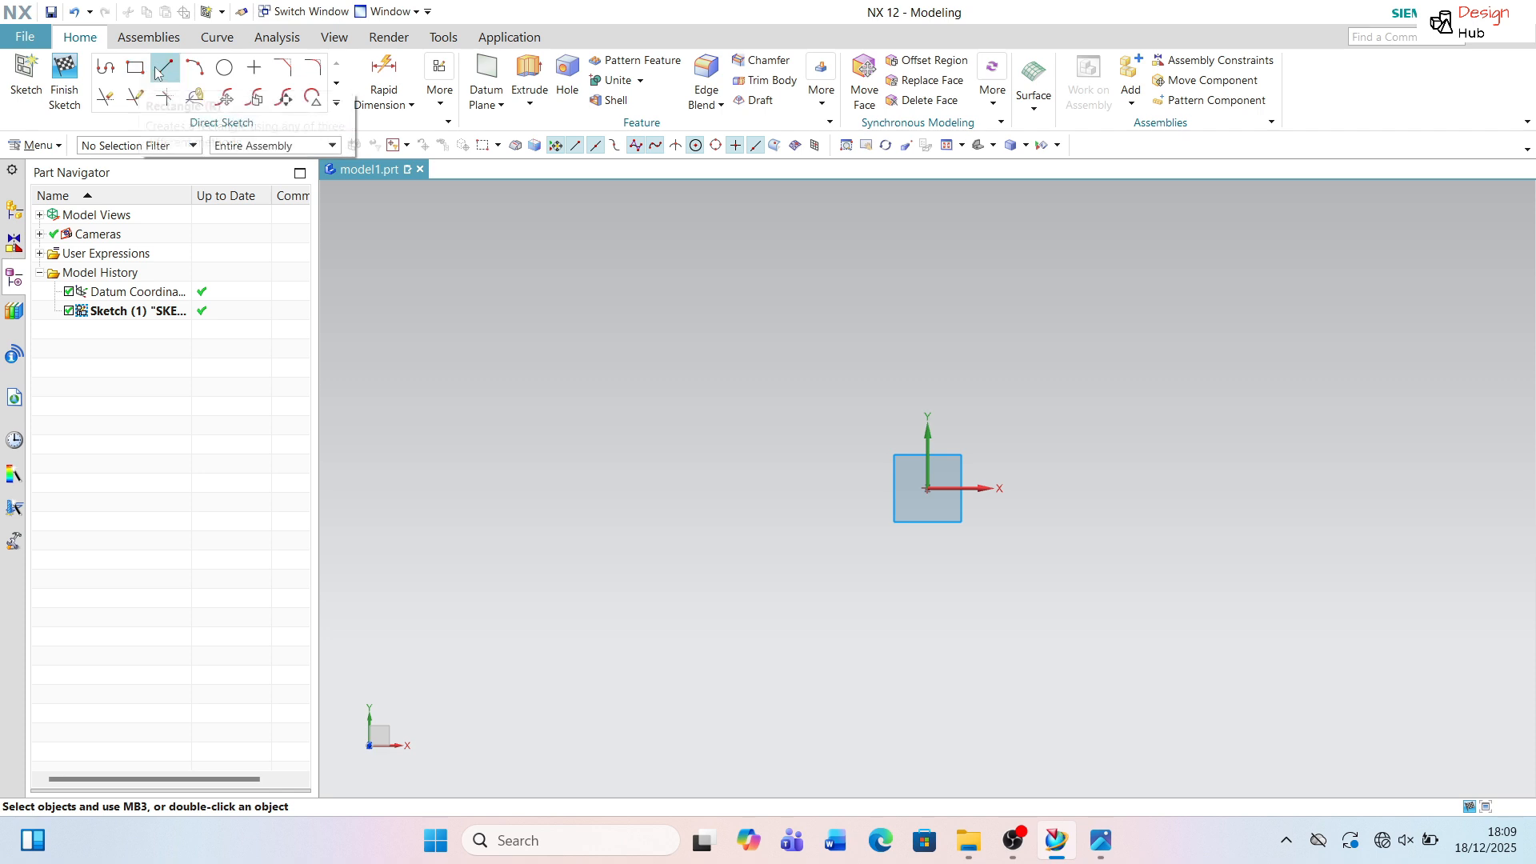
Draw a 60 mm horizontal line from the sketch origin along the positive X axis.
click(165, 68)
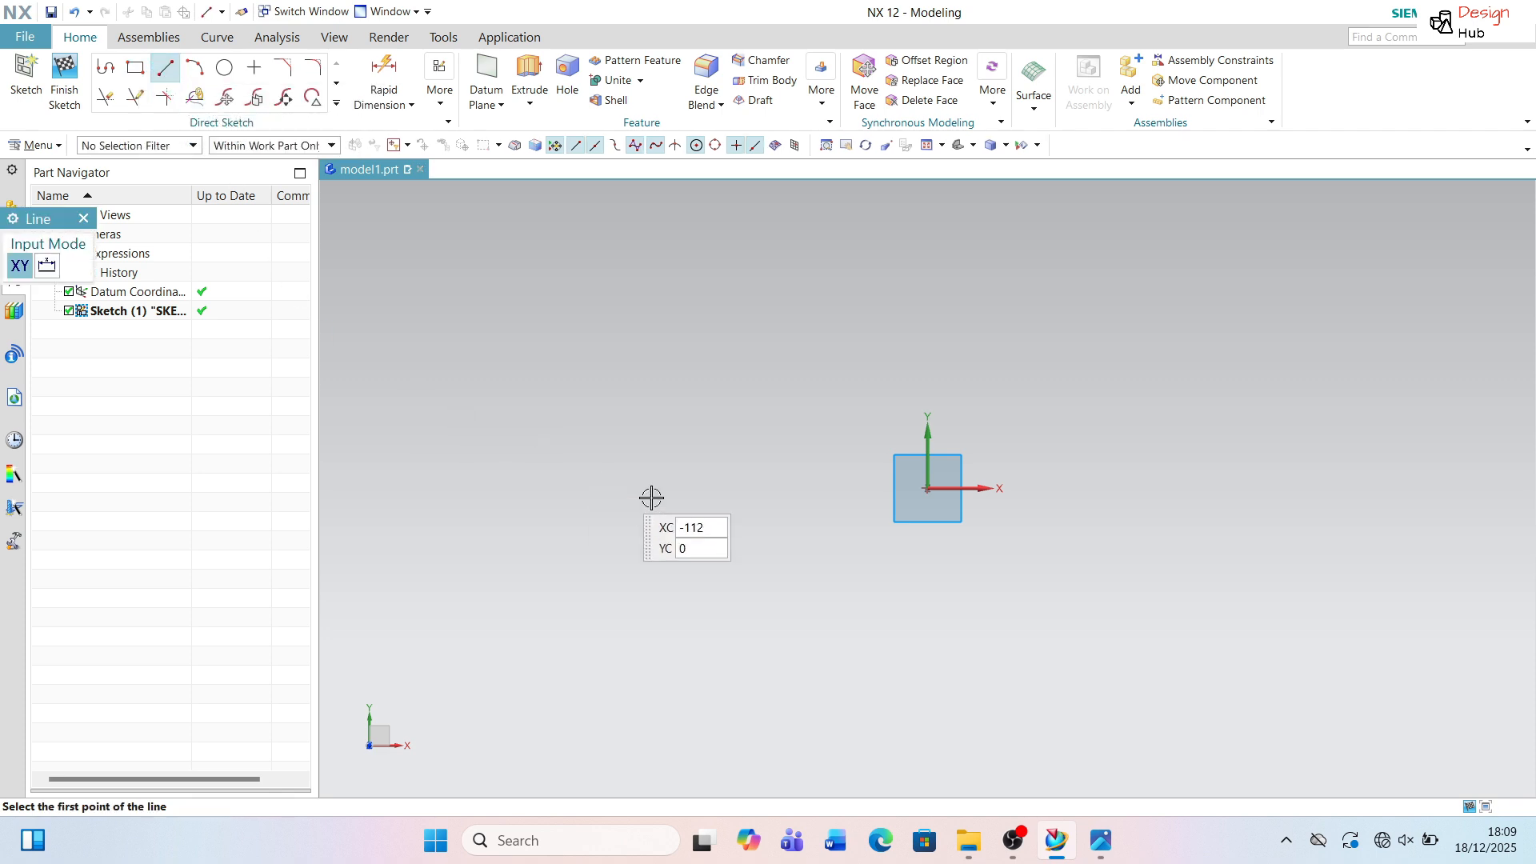
click(928, 489)
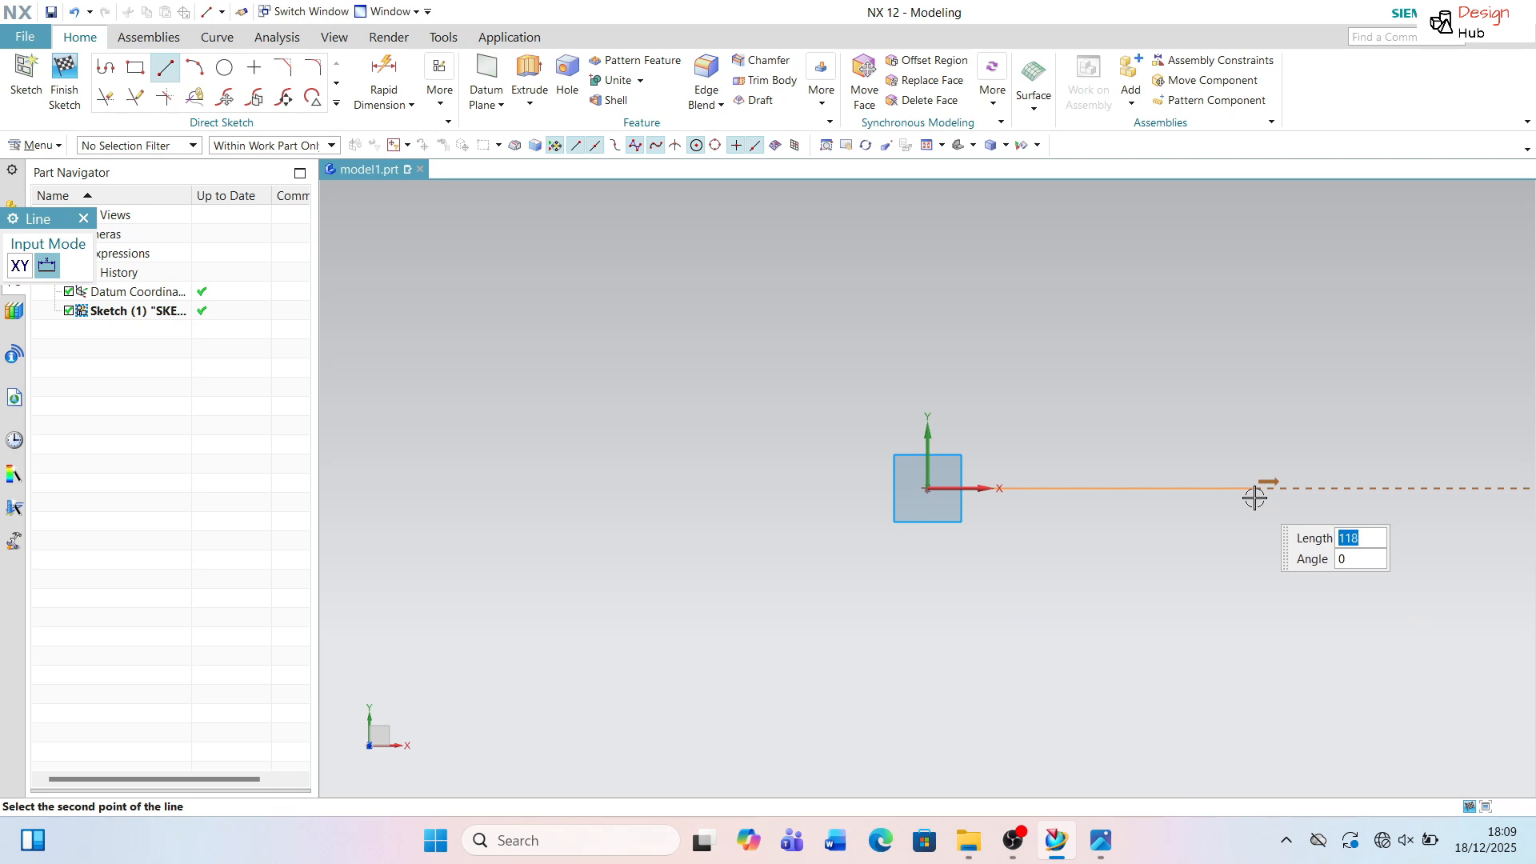
key(alt+Tab)
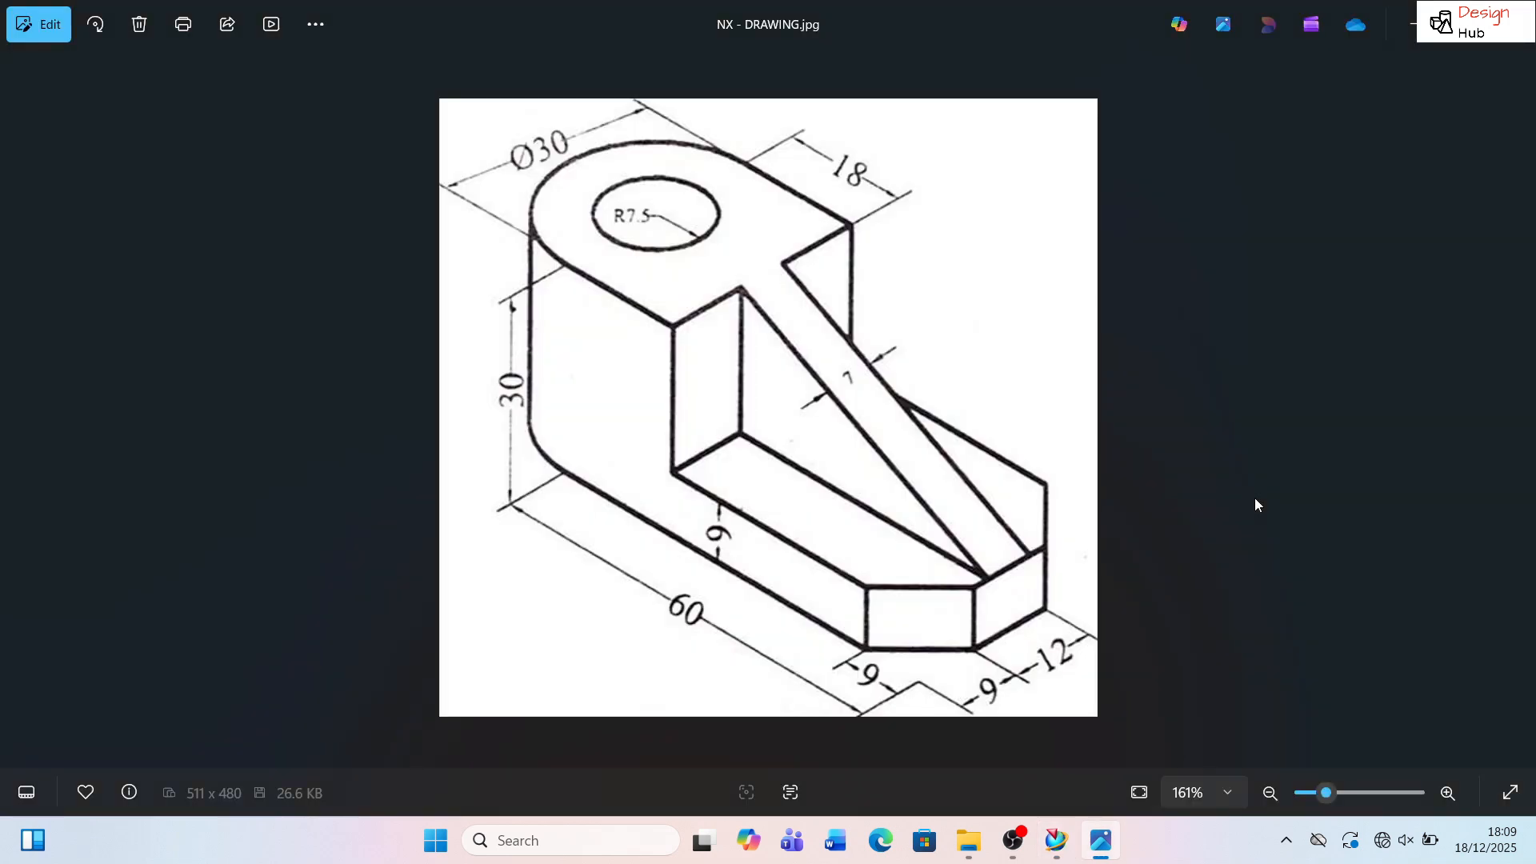
key(alt+Tab)
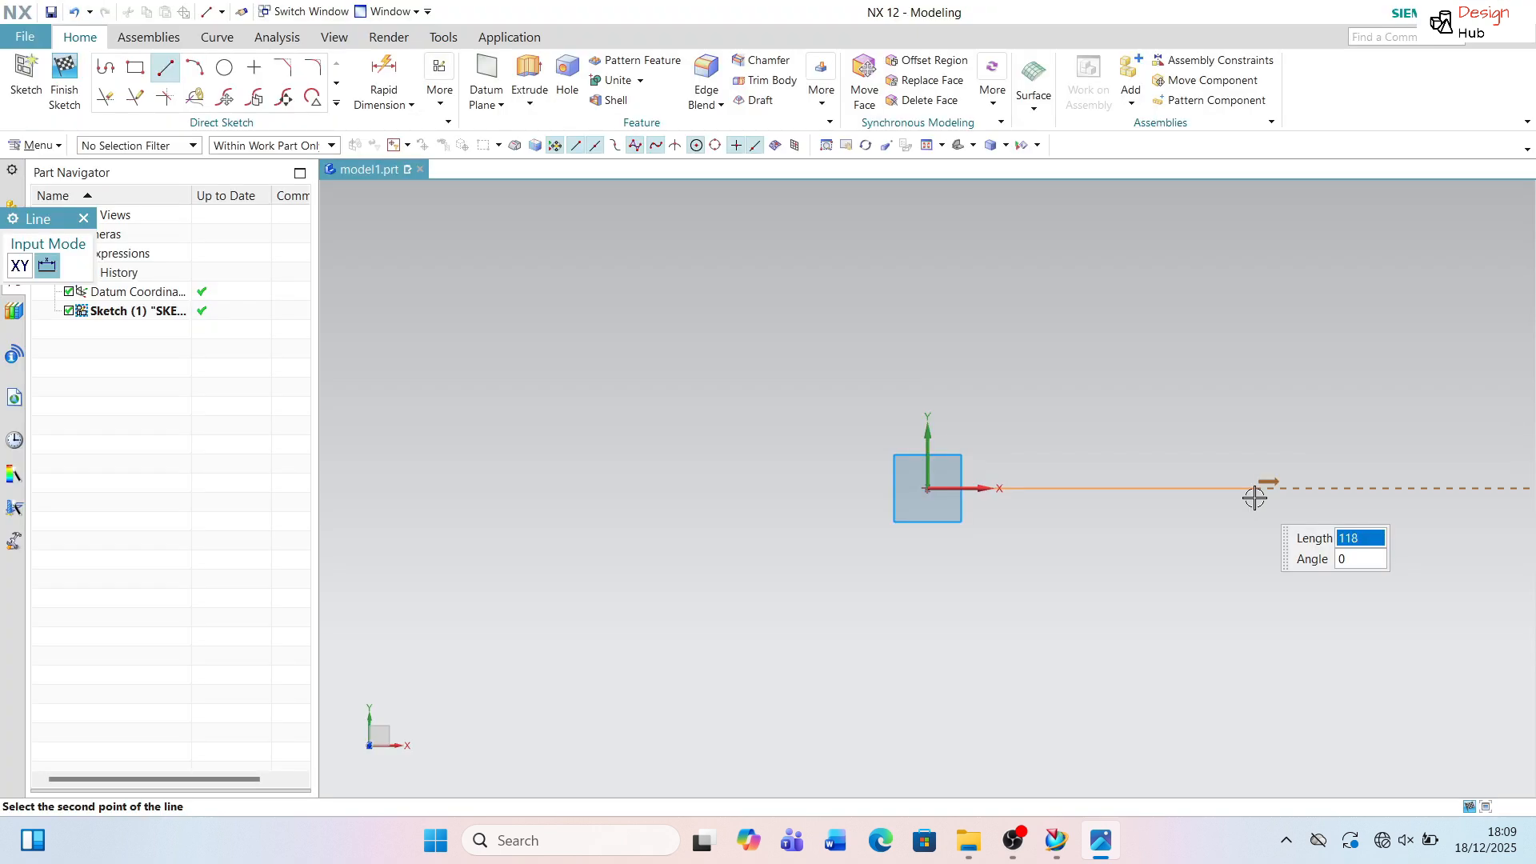
text(6)
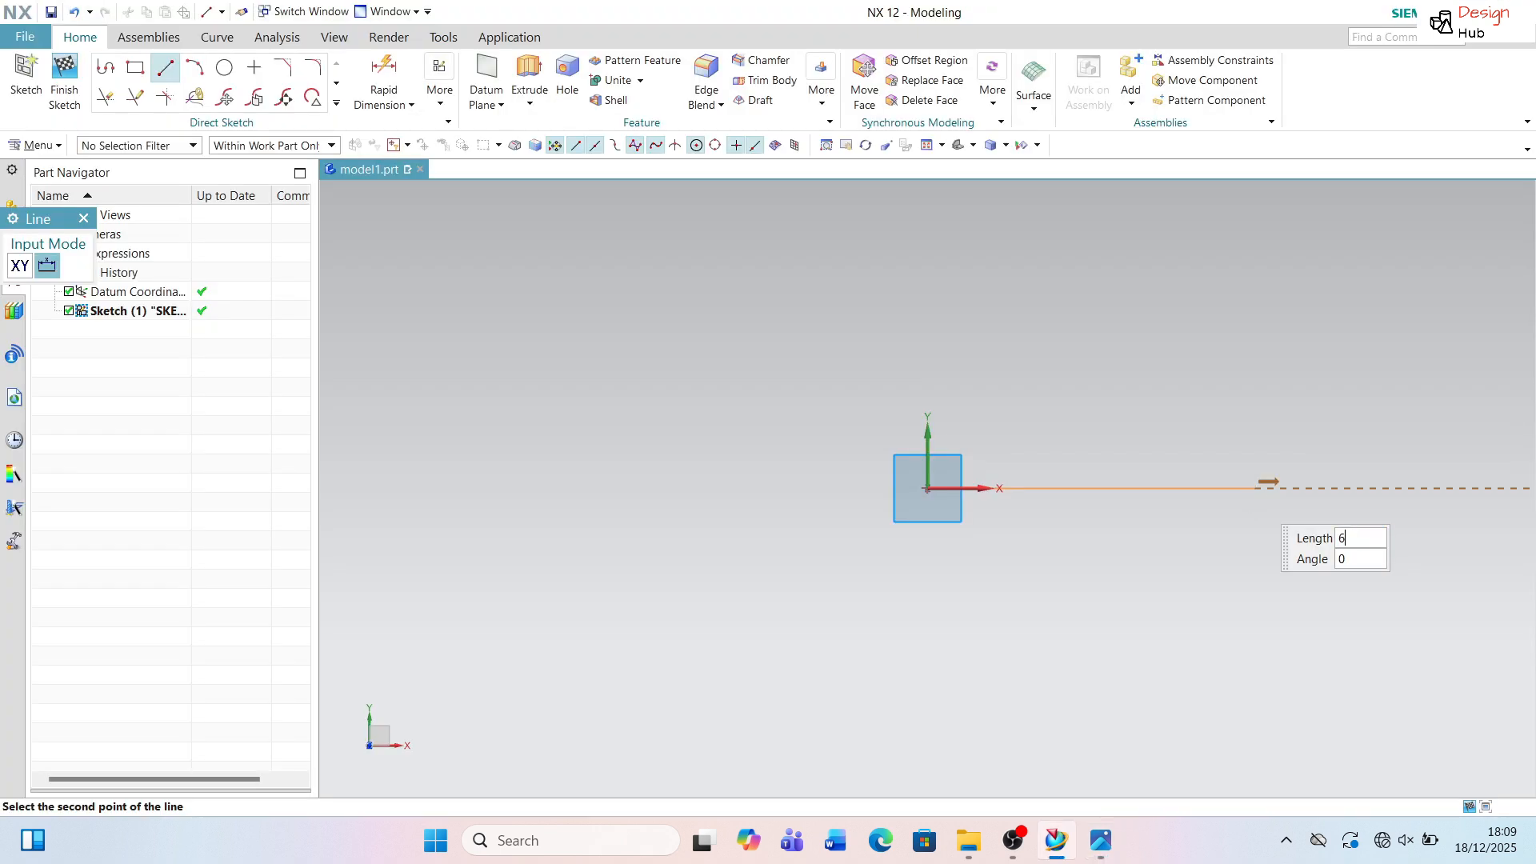
text(0)
key(Return)
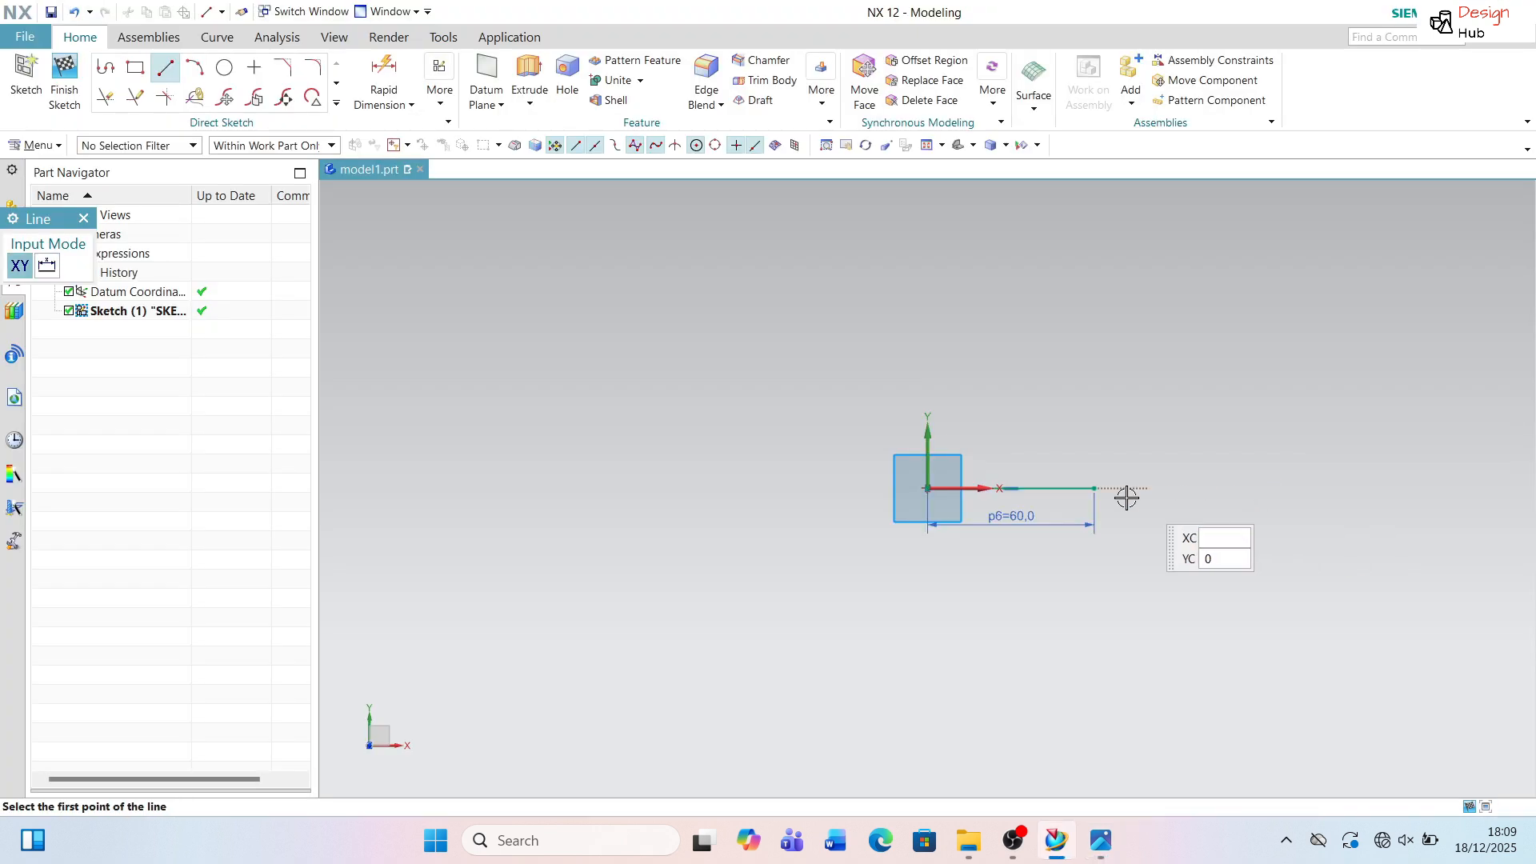
Draw a 30 mm line straight up from the horizontal line's free end.
key(alt+Tab)
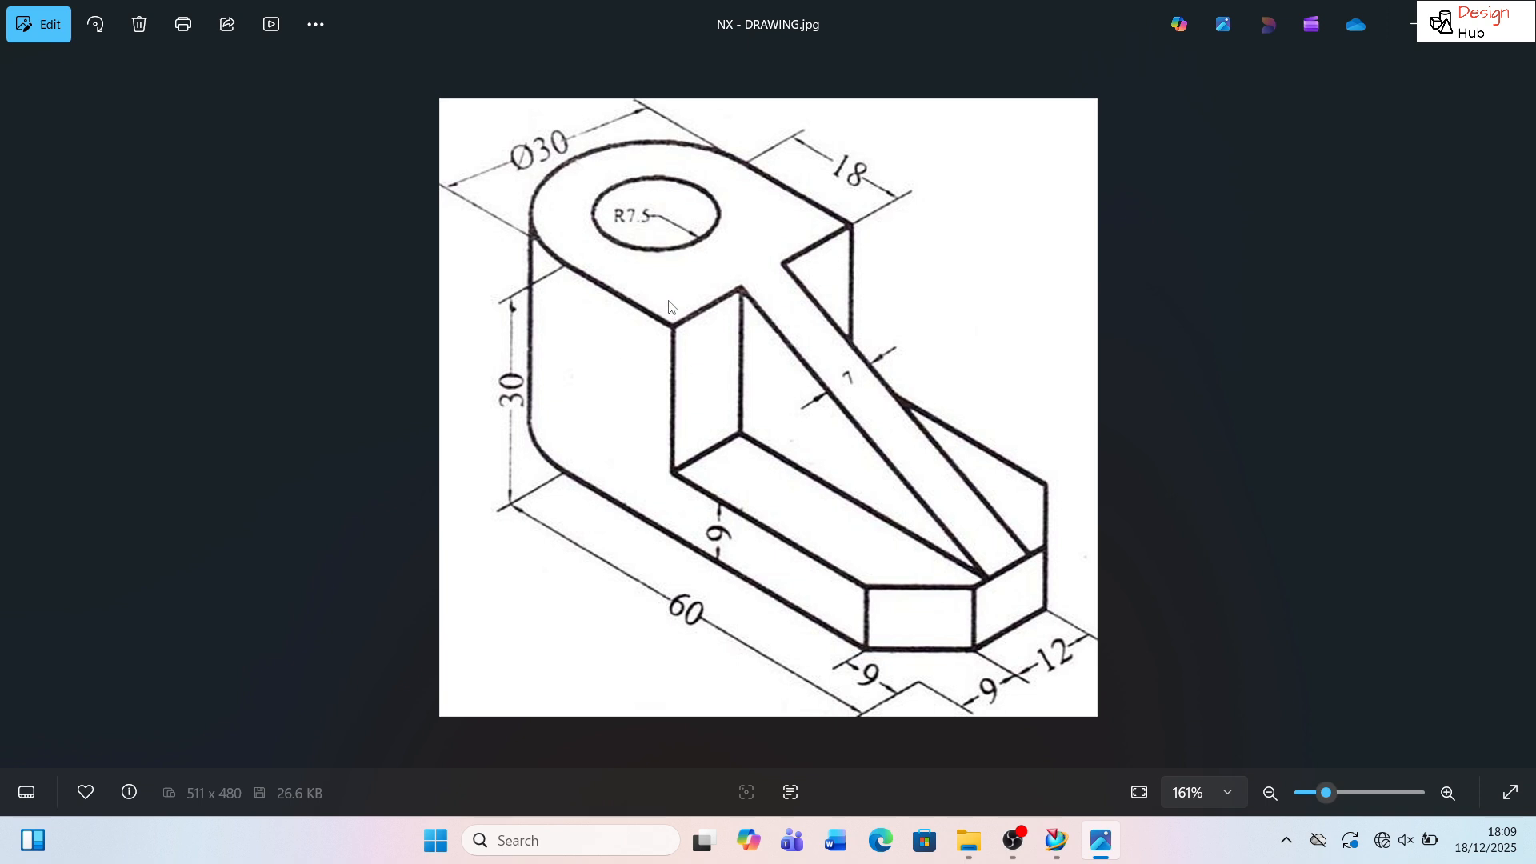
key(alt+Tab)
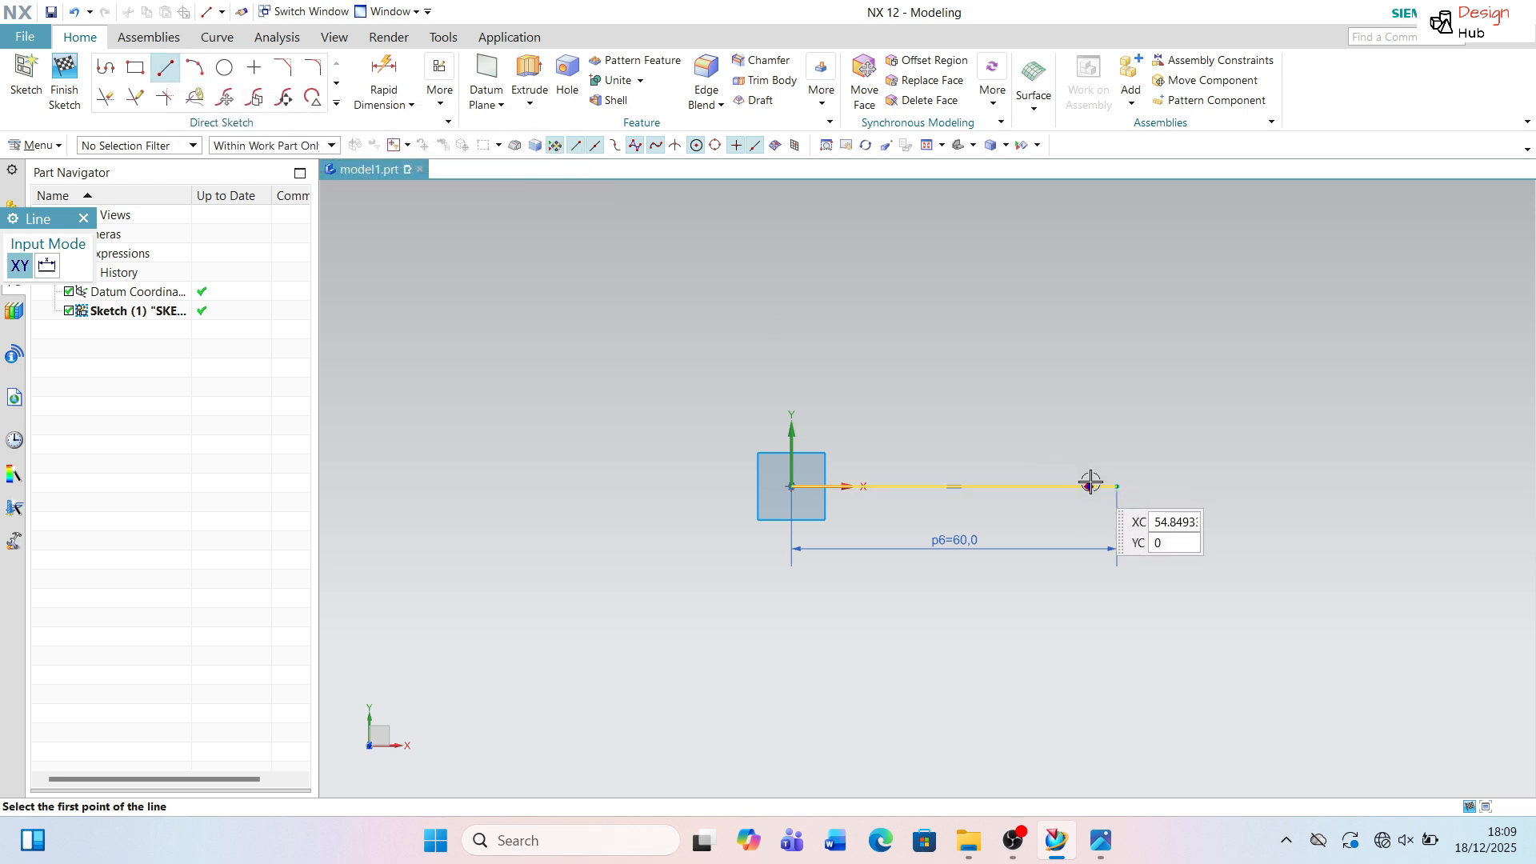
click(1116, 485)
text(30)
key(Tab)
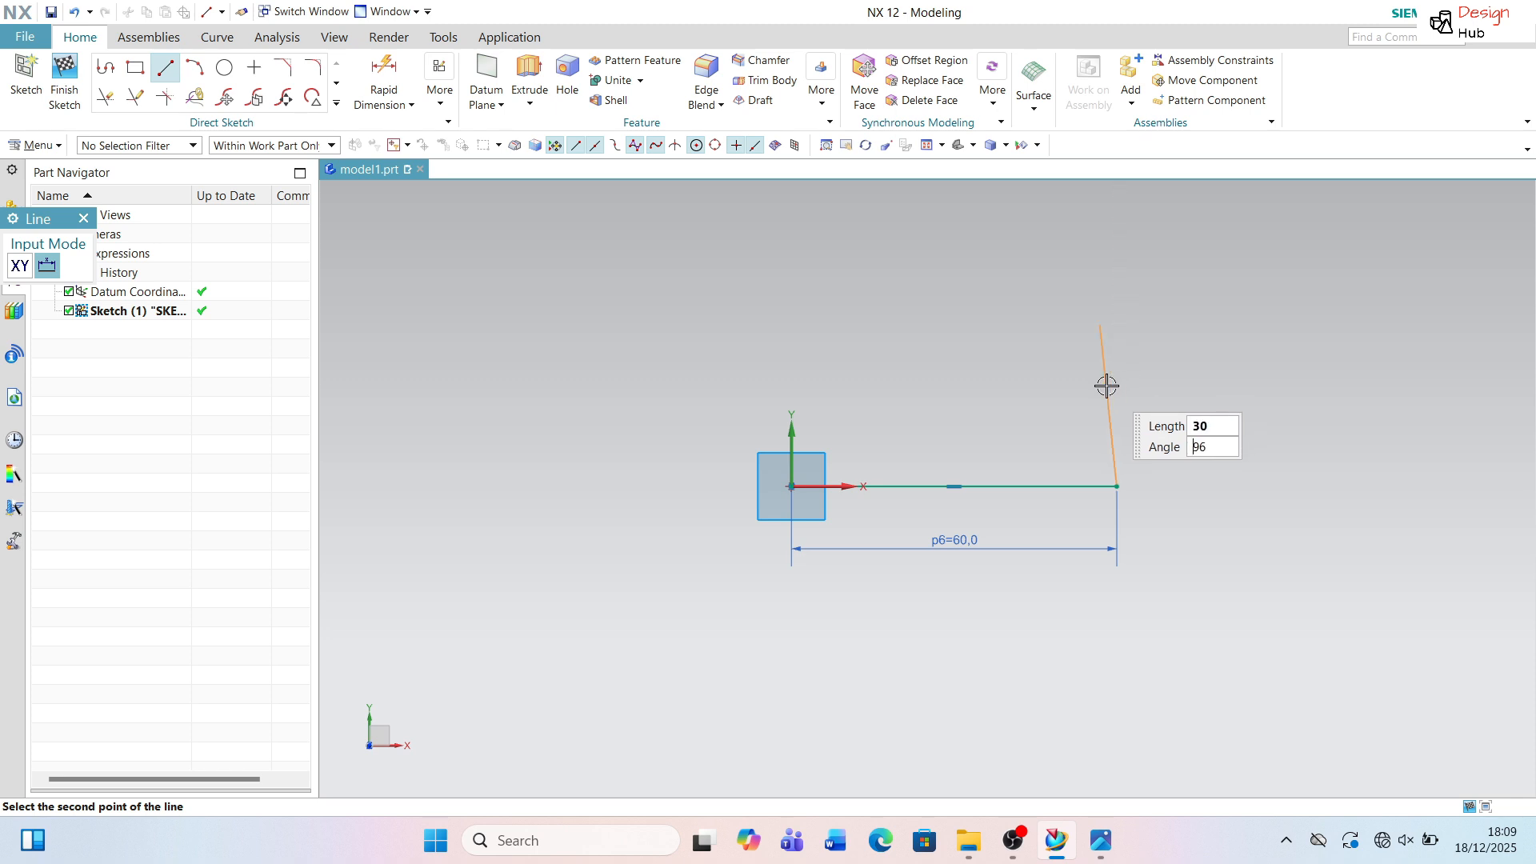
text(9)
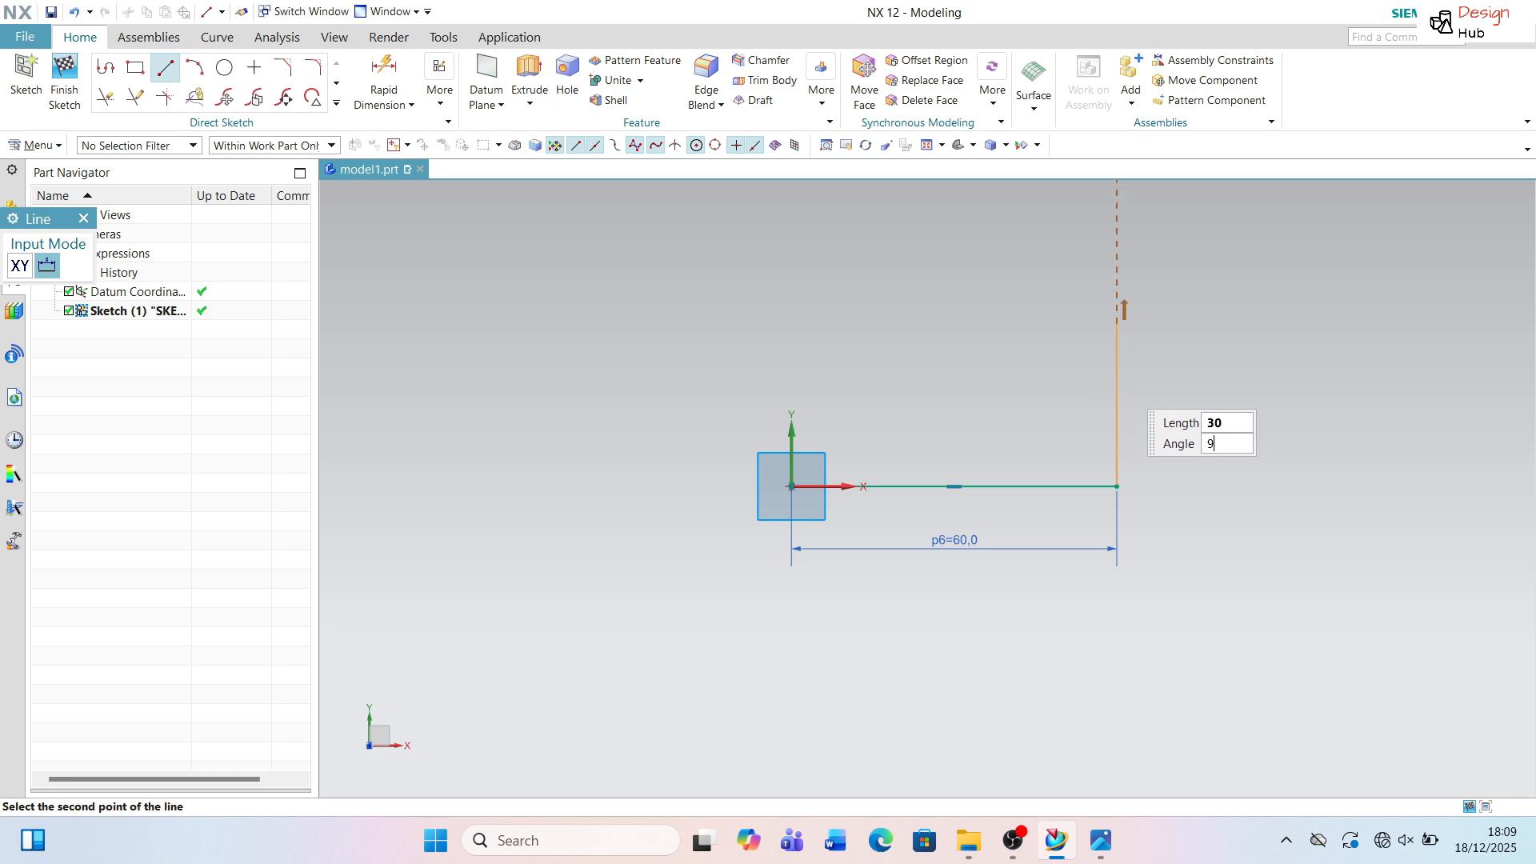
key(Return)
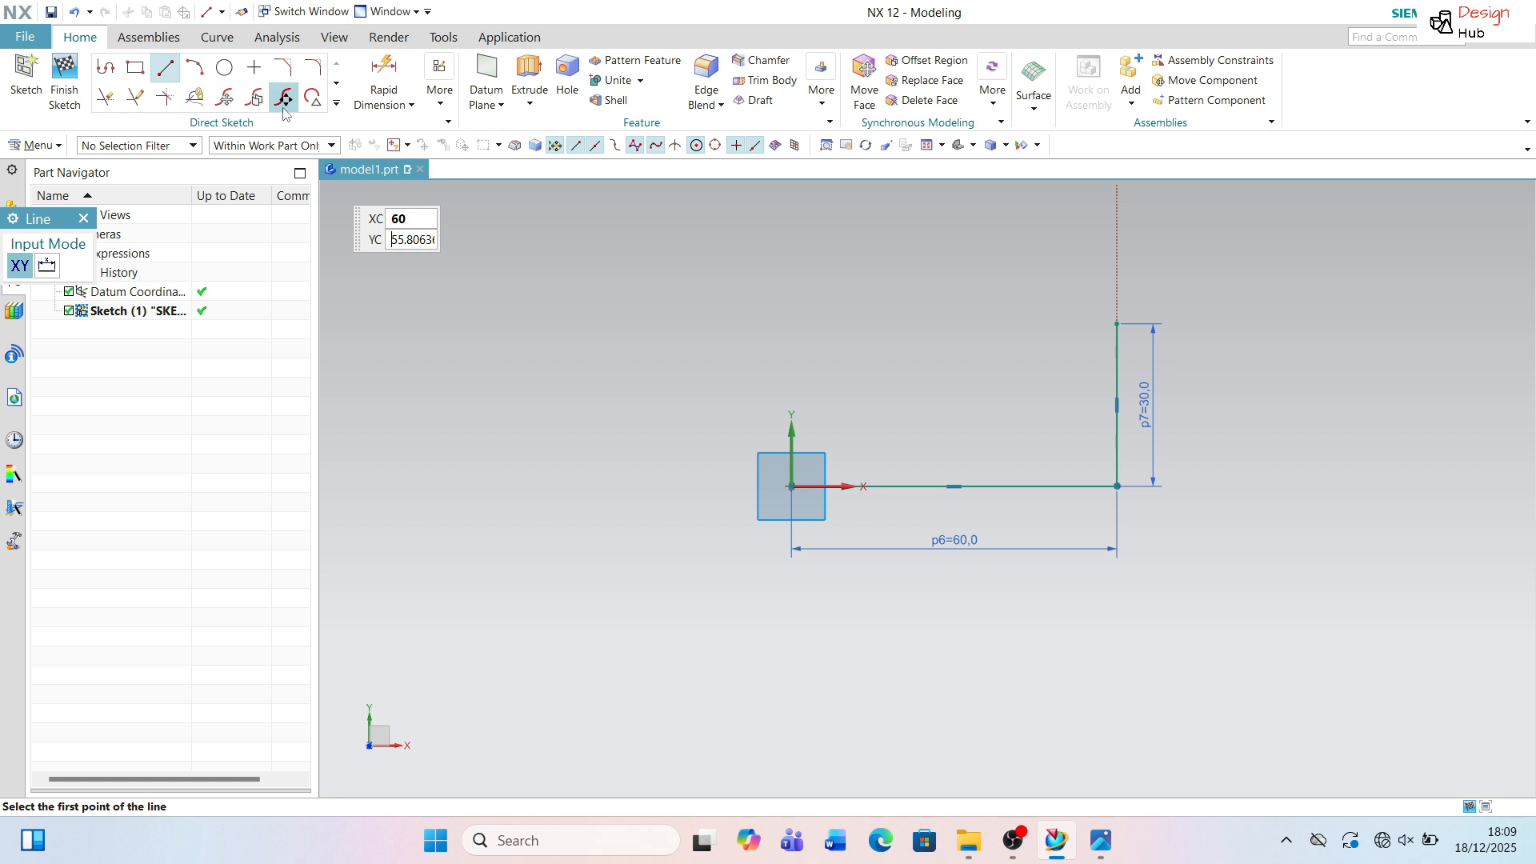
Offset the 30 mm vertical line by 60 mm towards the origin with Offset Curve, reversing the default direction.
click(337, 104)
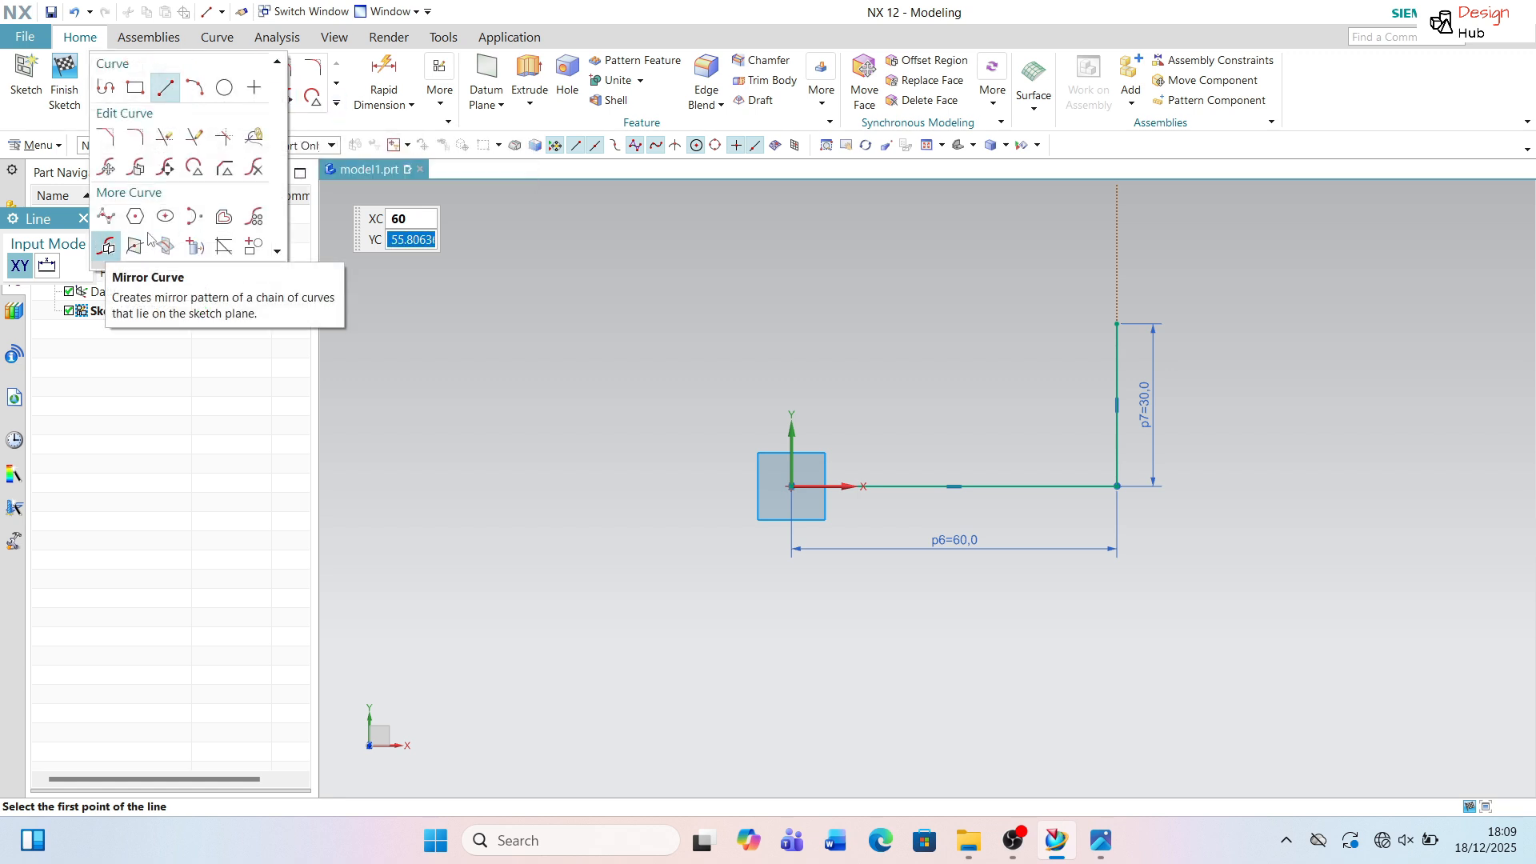
click(229, 223)
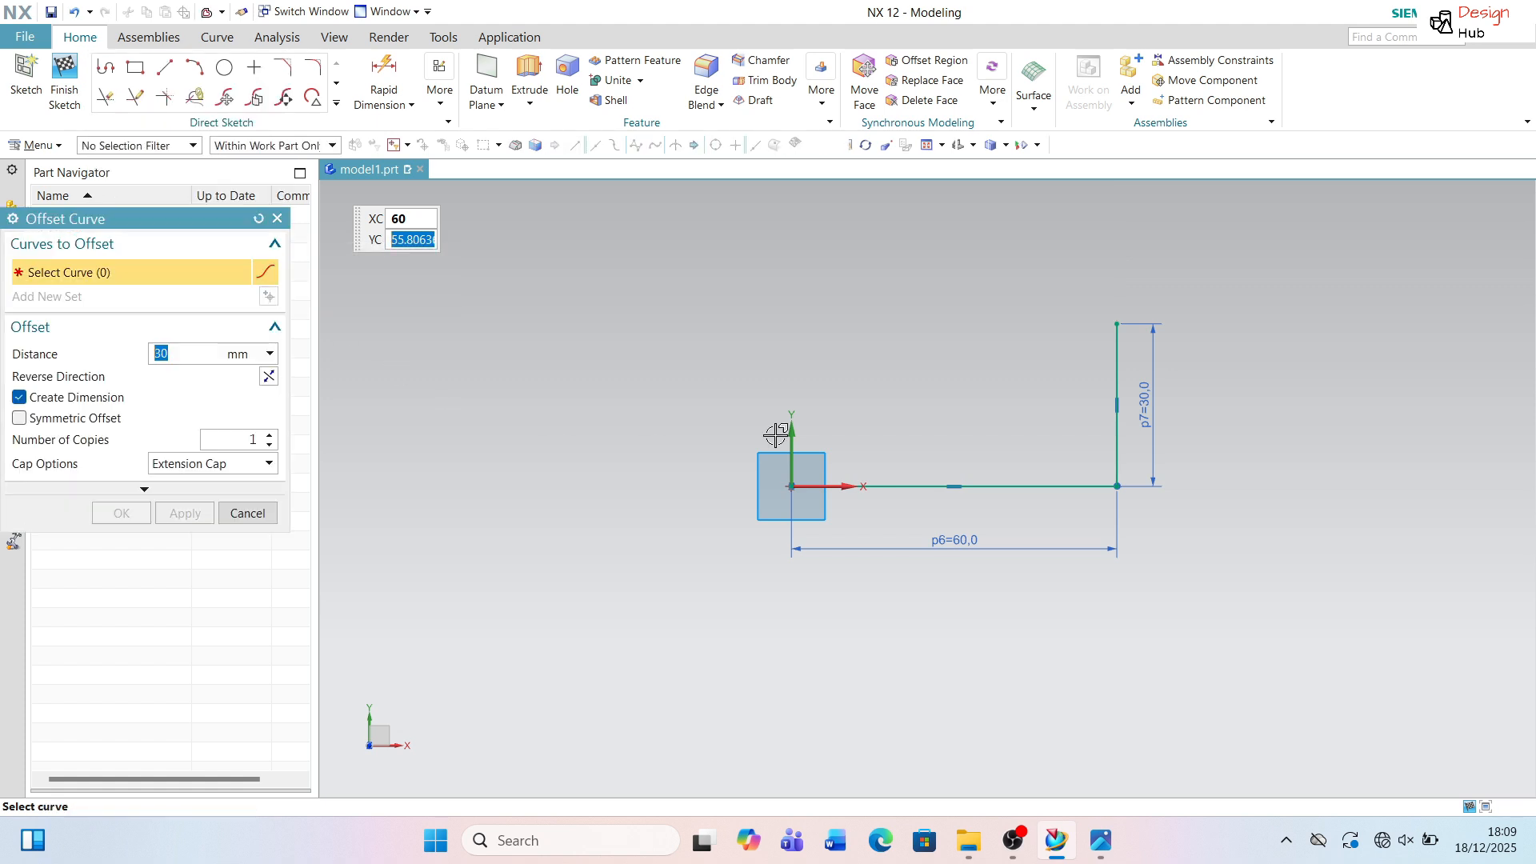
click(1113, 376)
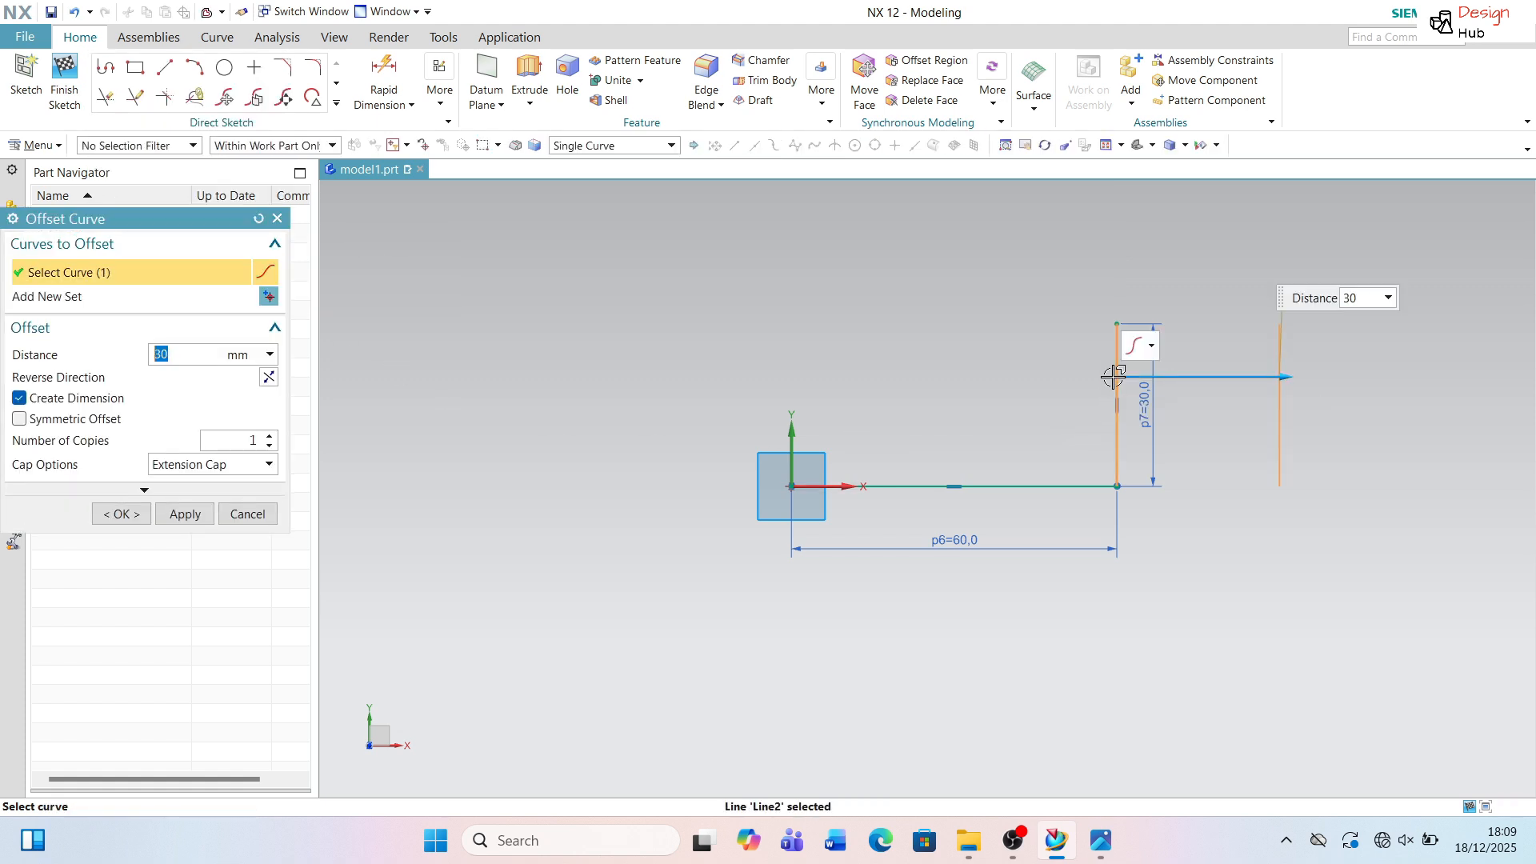
click(269, 377)
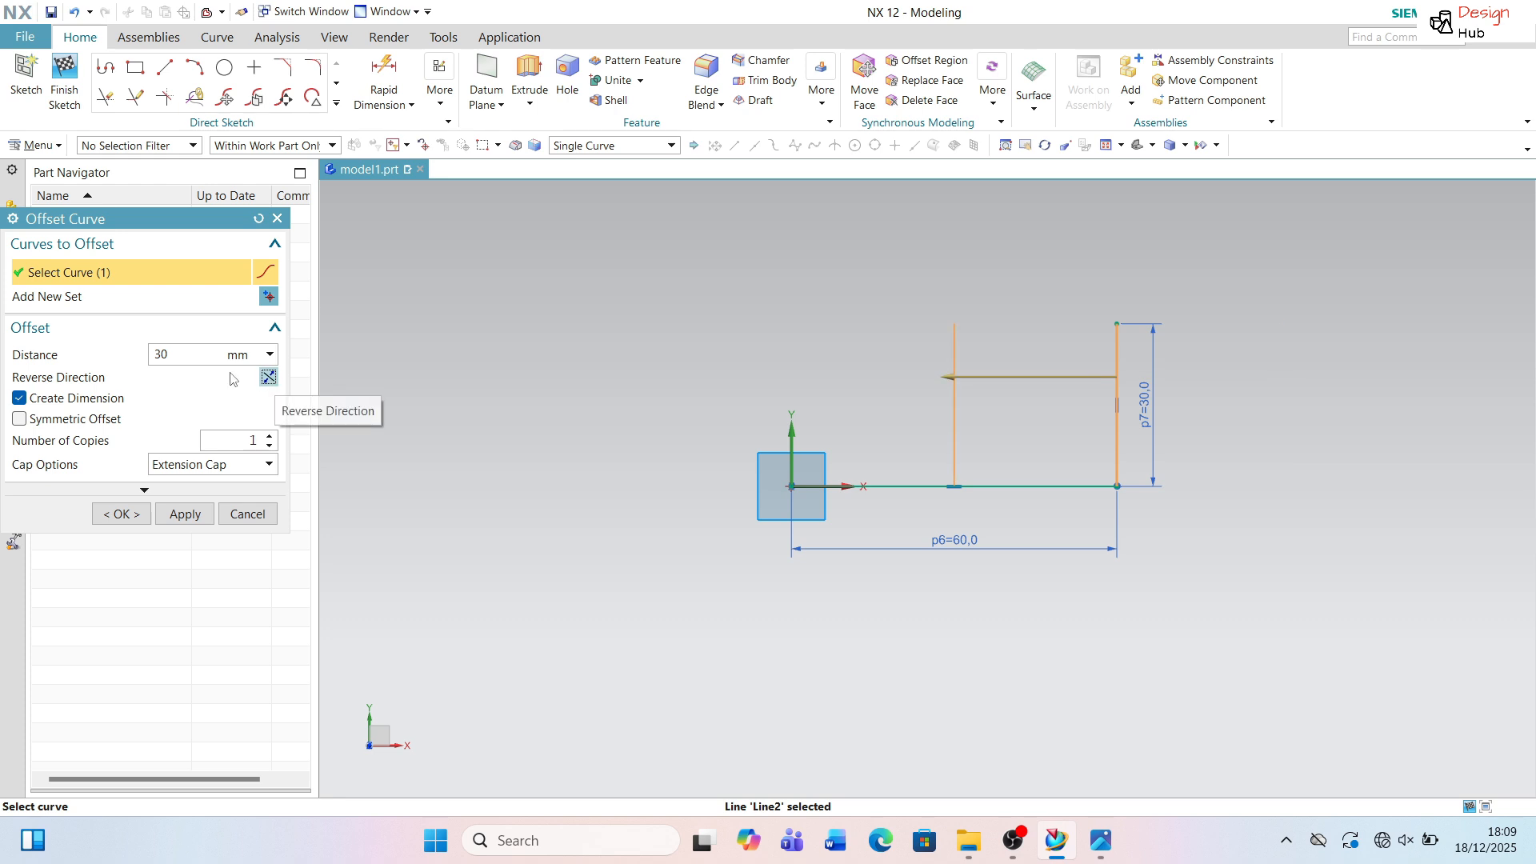
text(60)
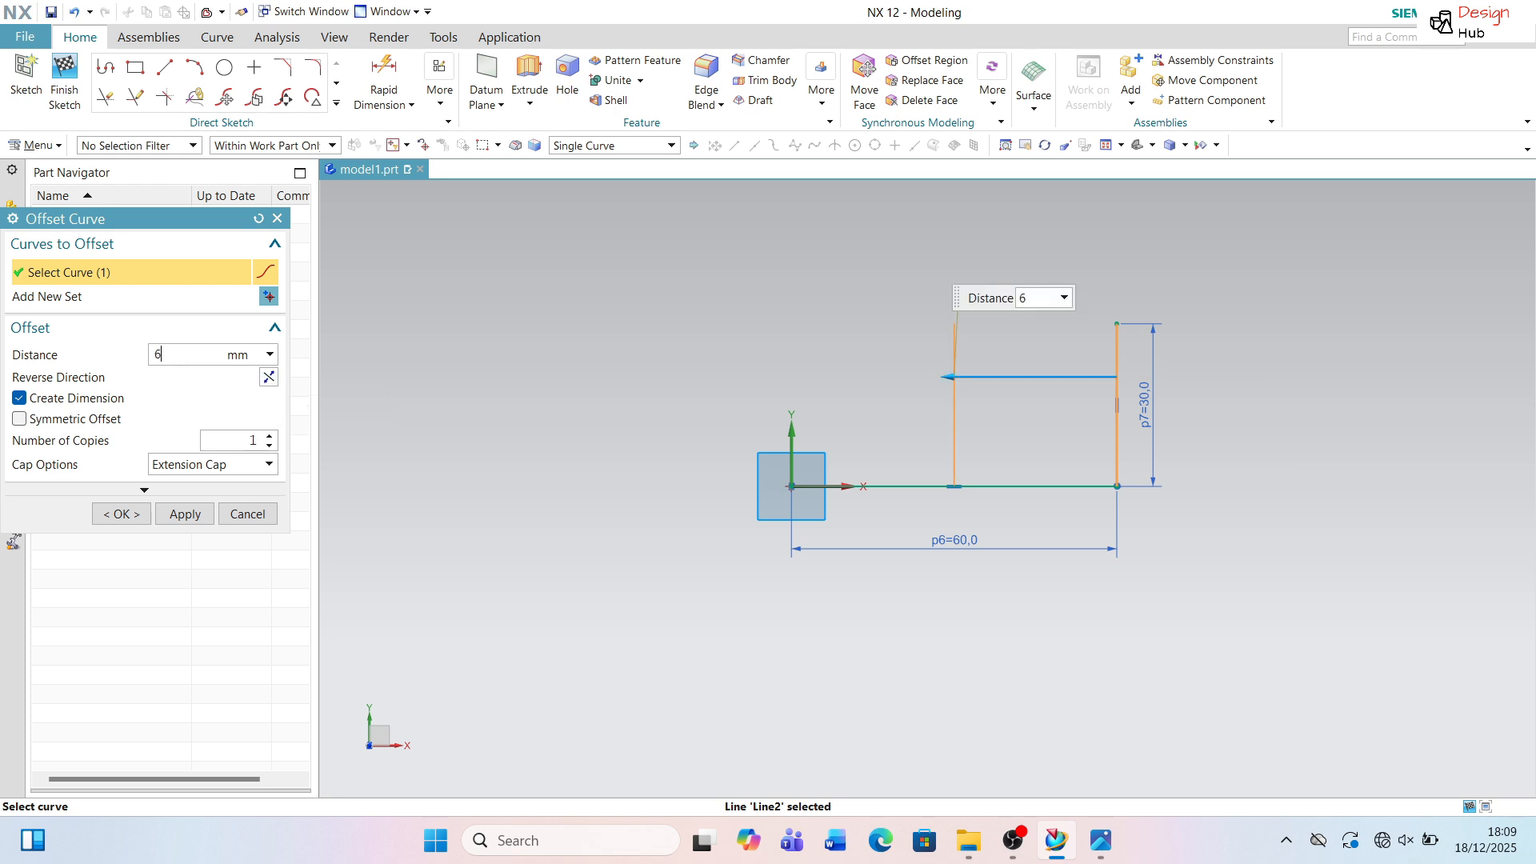
key(Return)
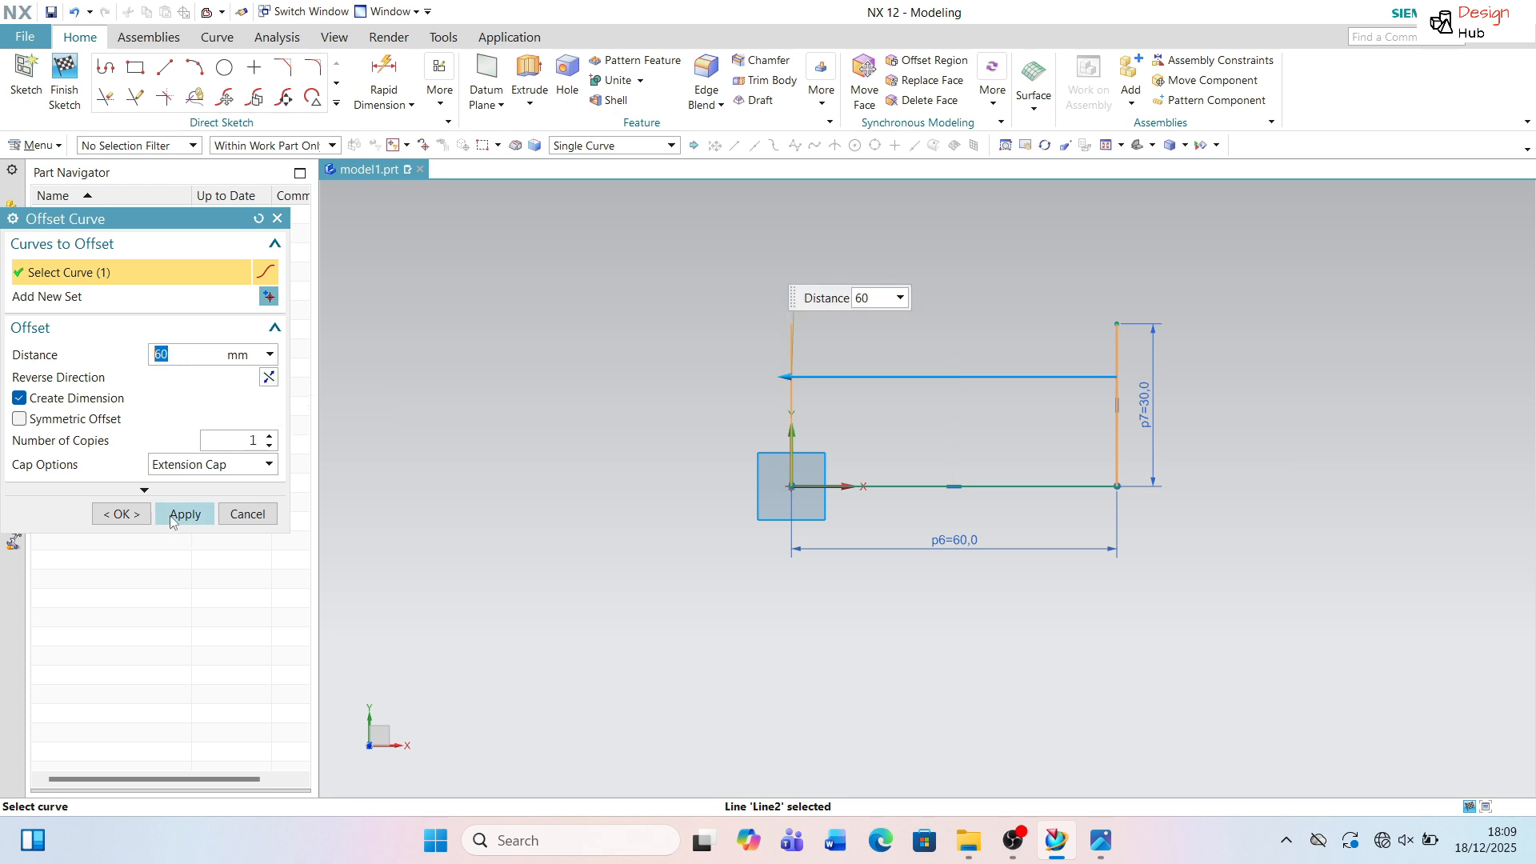
click(121, 514)
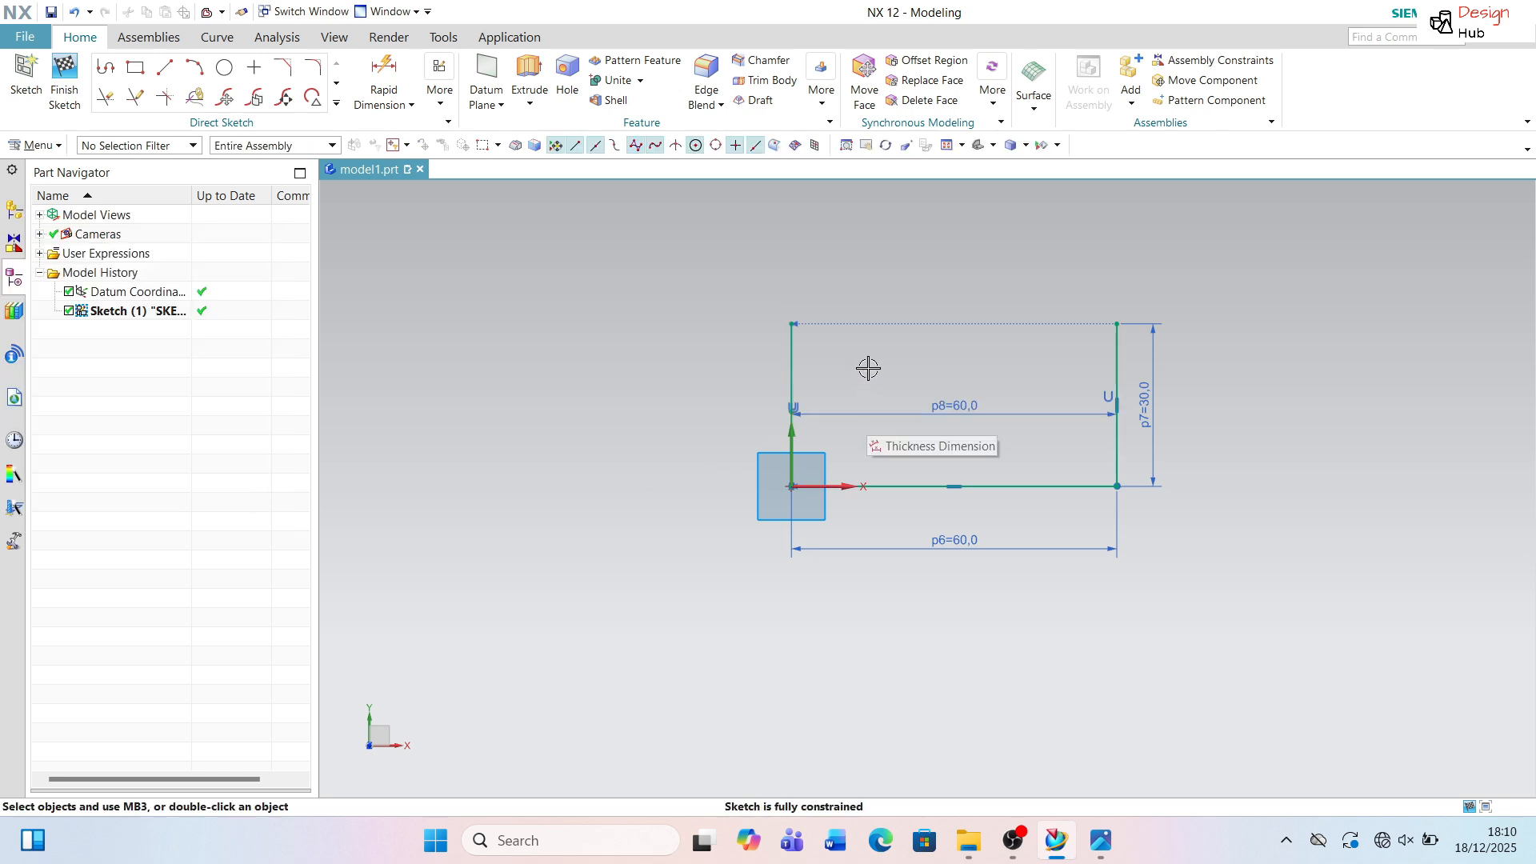
Close the rectangle with a line joining the upper ends of the two vertical lines, and check the reference drawing.
click(164, 68)
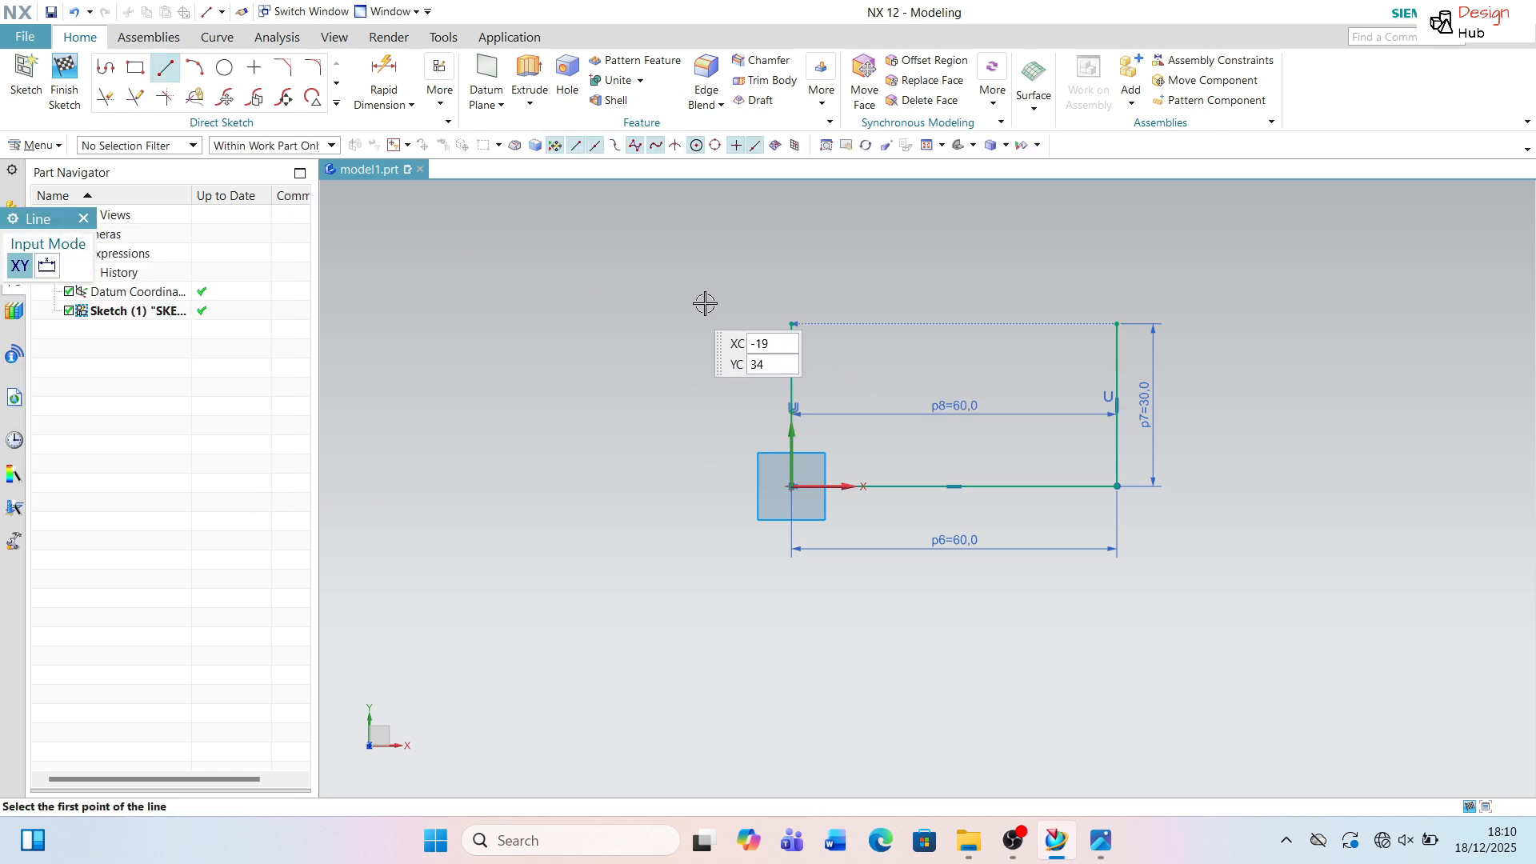
click(792, 323)
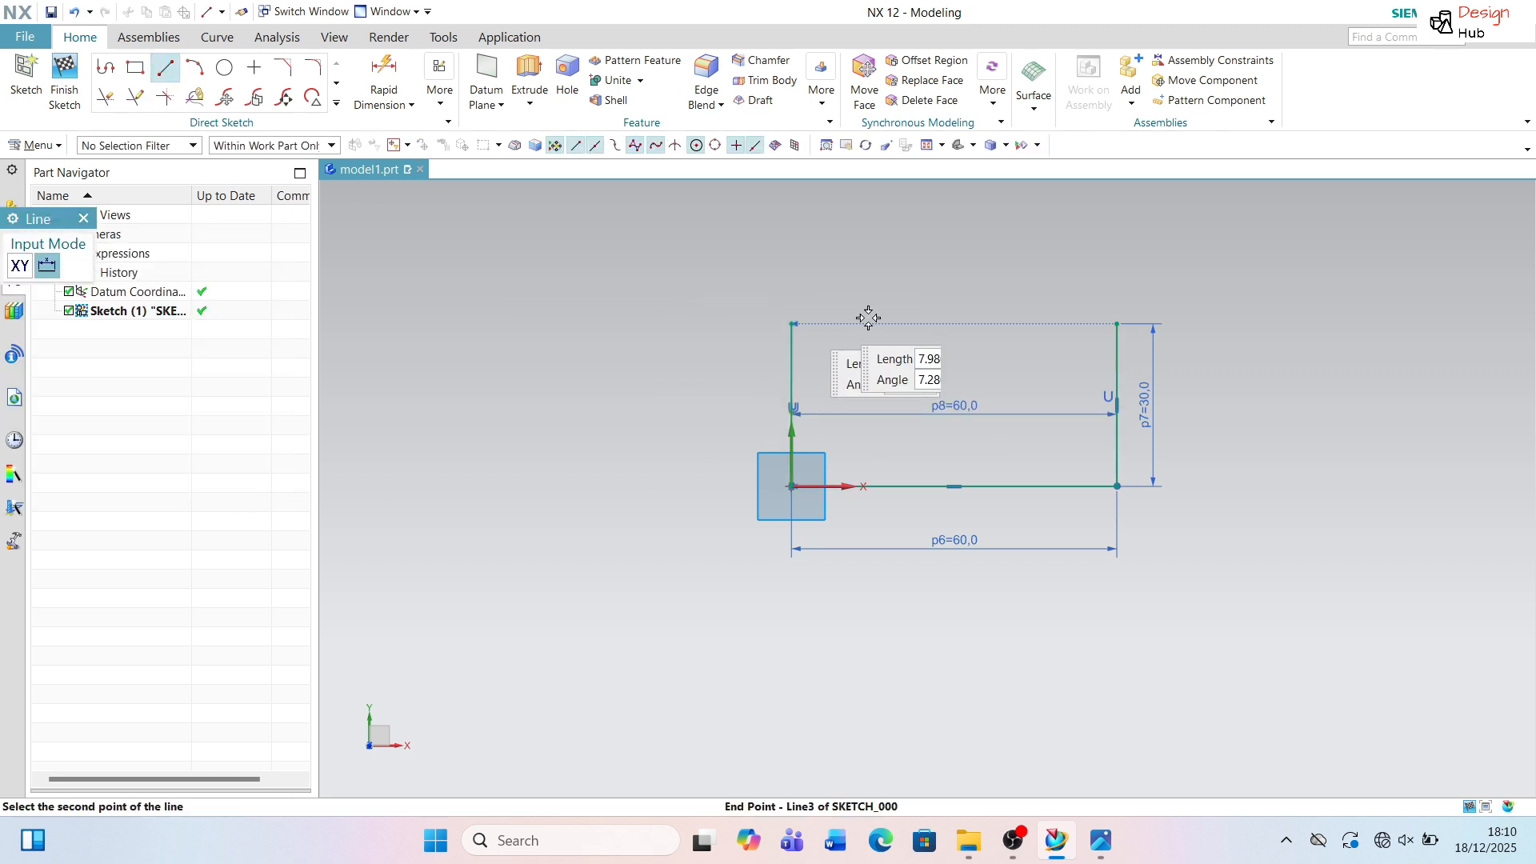
click(1117, 324)
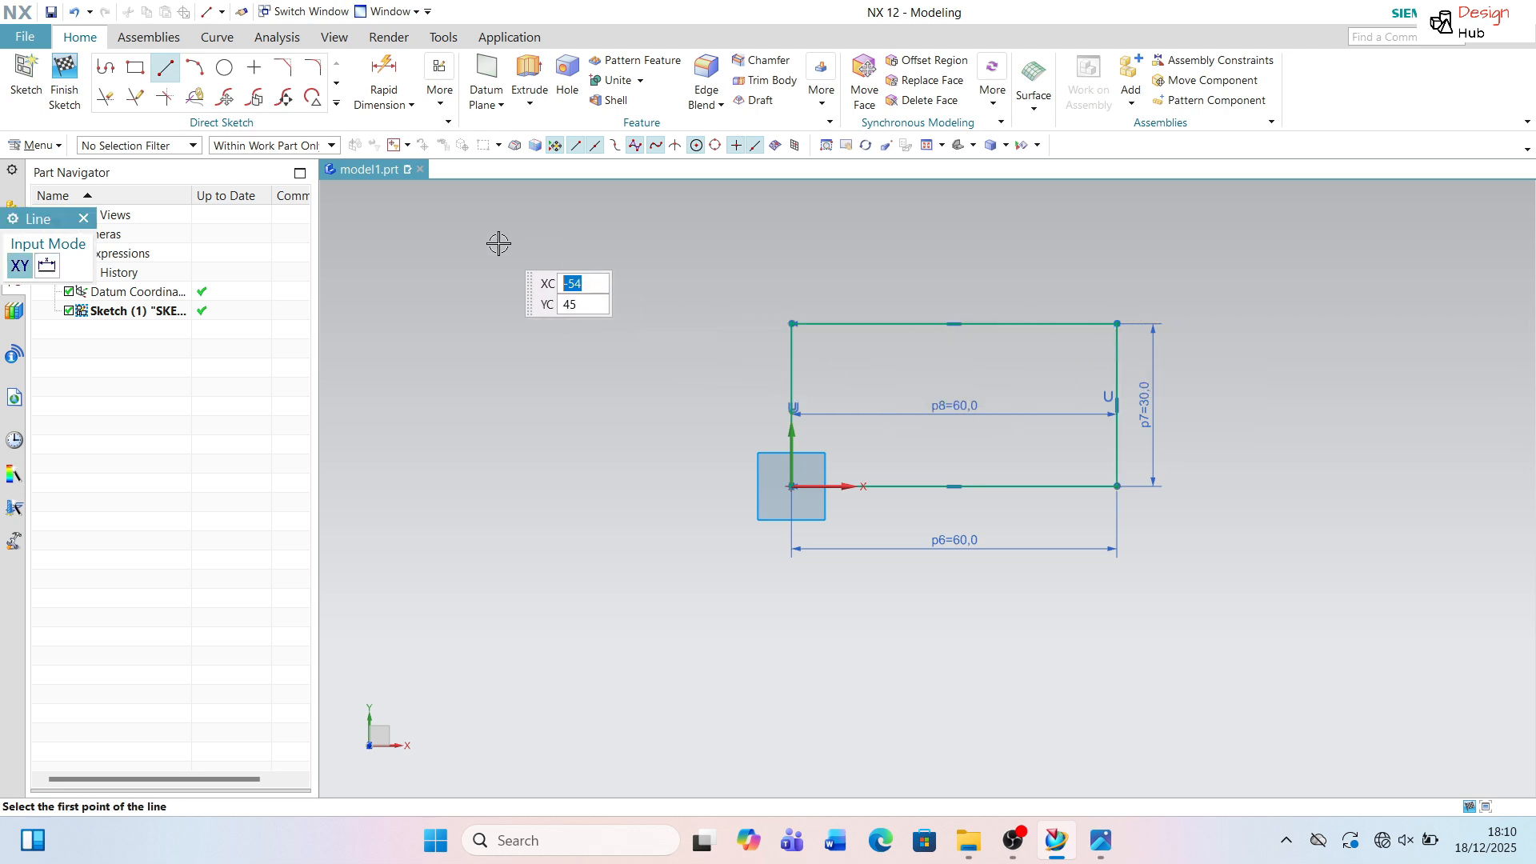
key(alt+Tab)
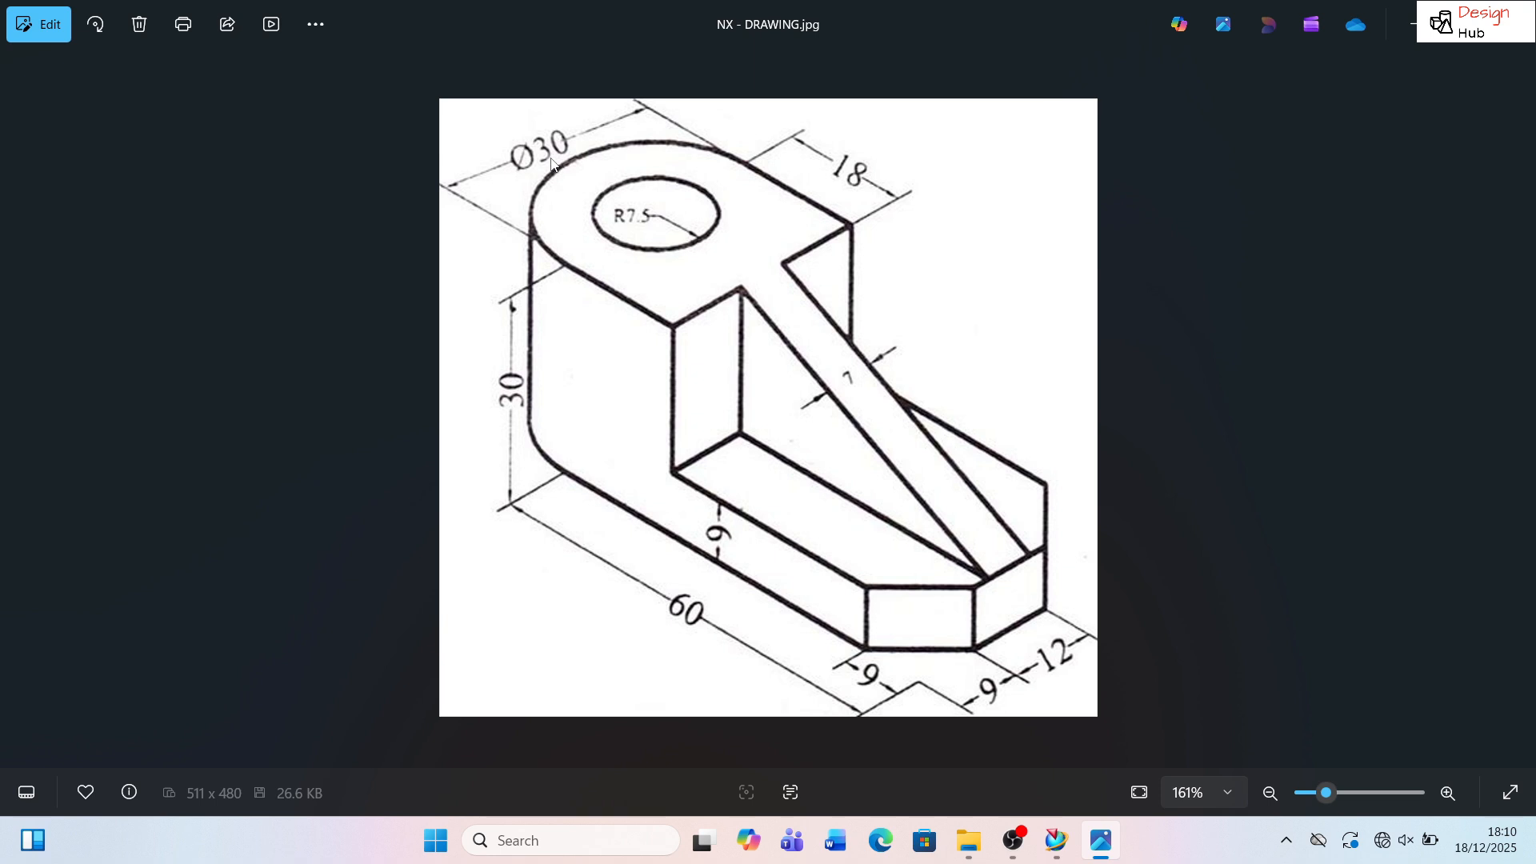
key(alt+Tab)
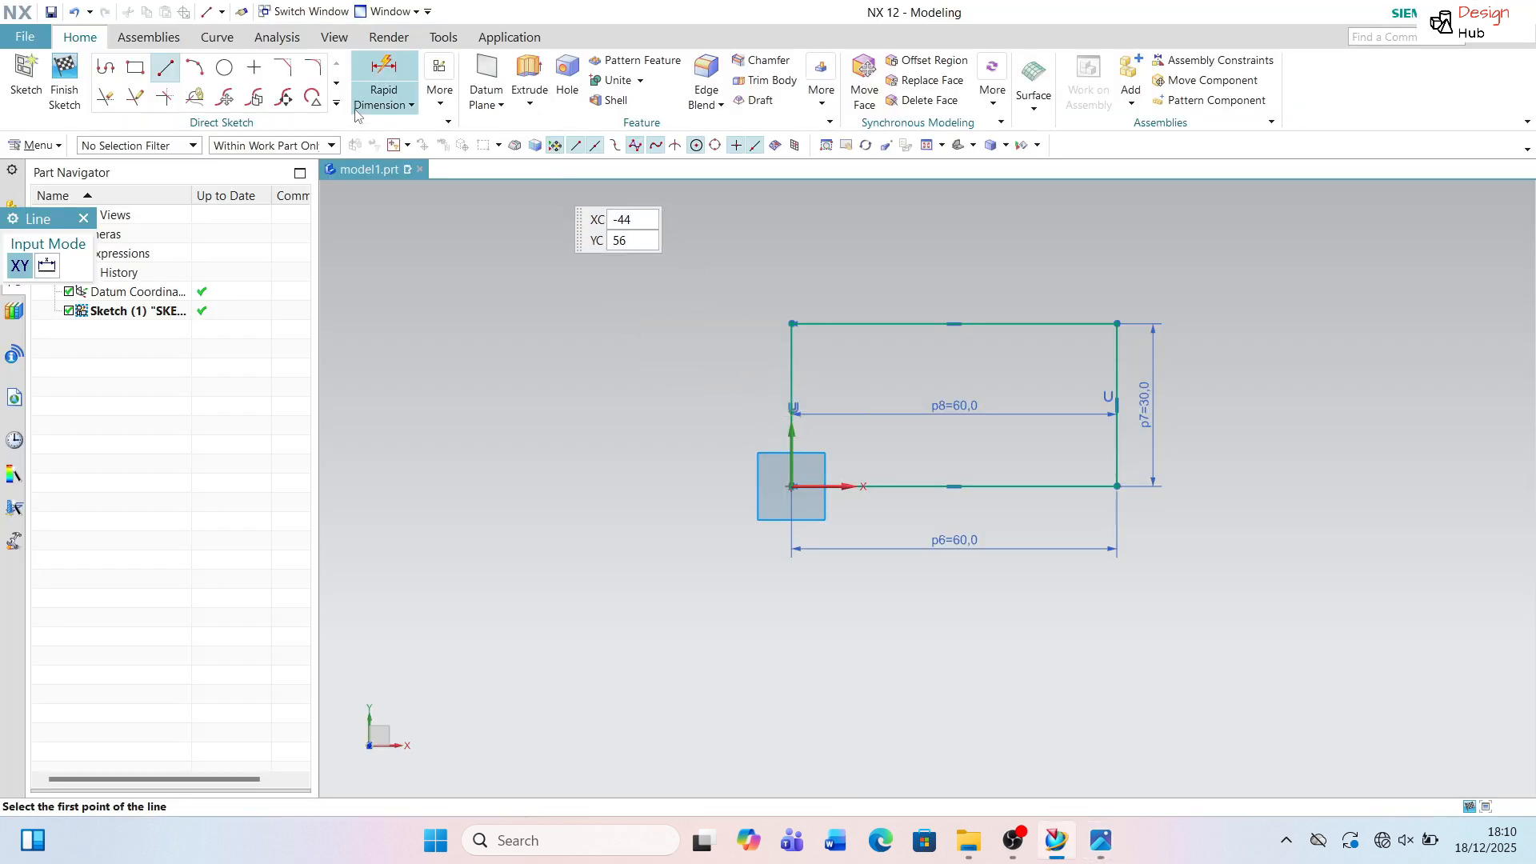
key(Escape)
Try to draw a circle centred near the midpoint of the rectangle side through the origin, and undo it.
click(225, 68)
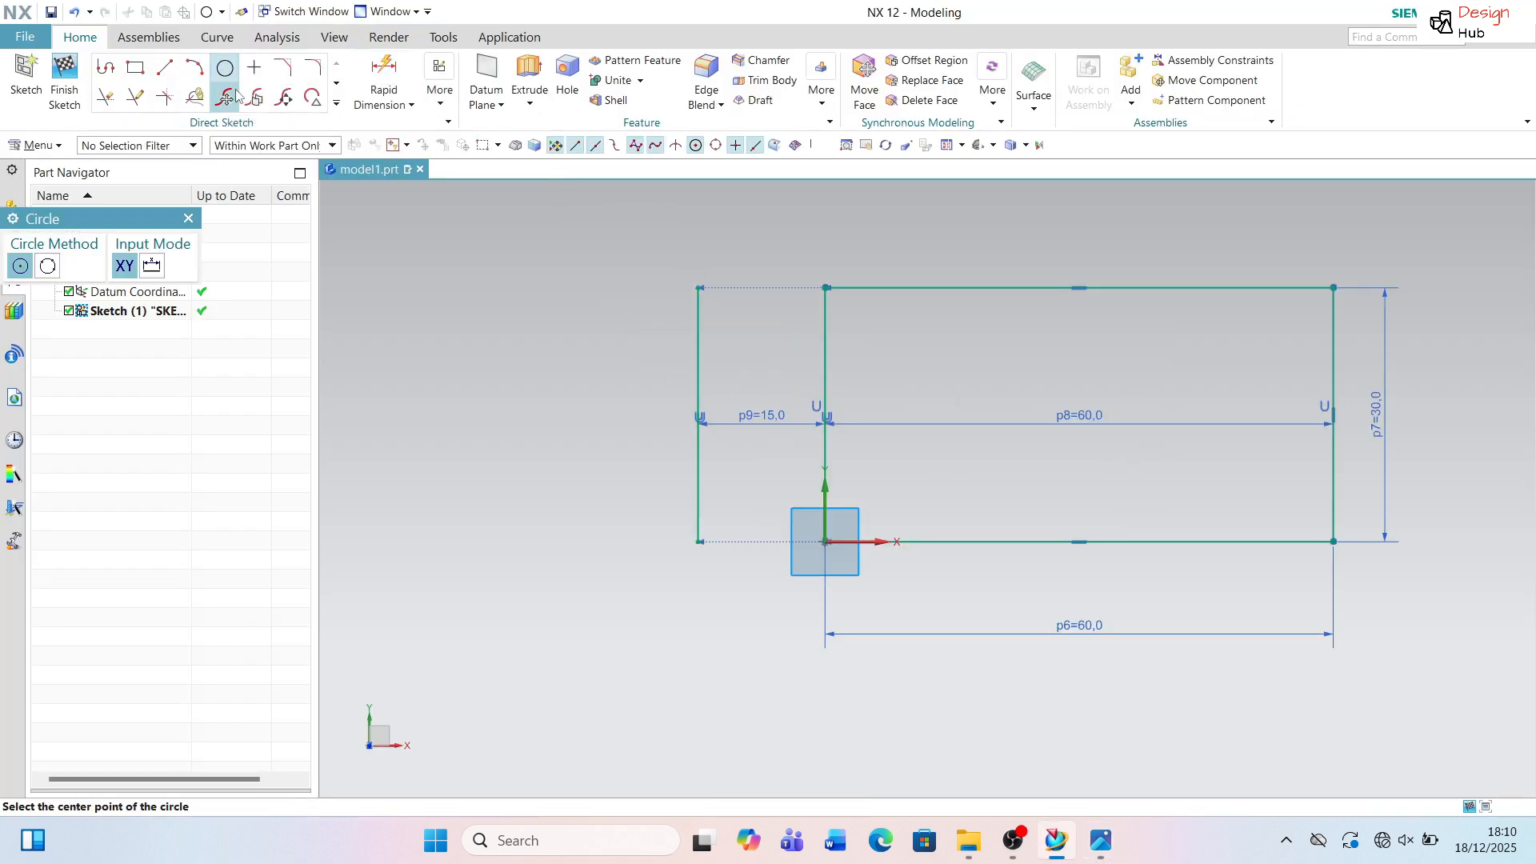
click(826, 417)
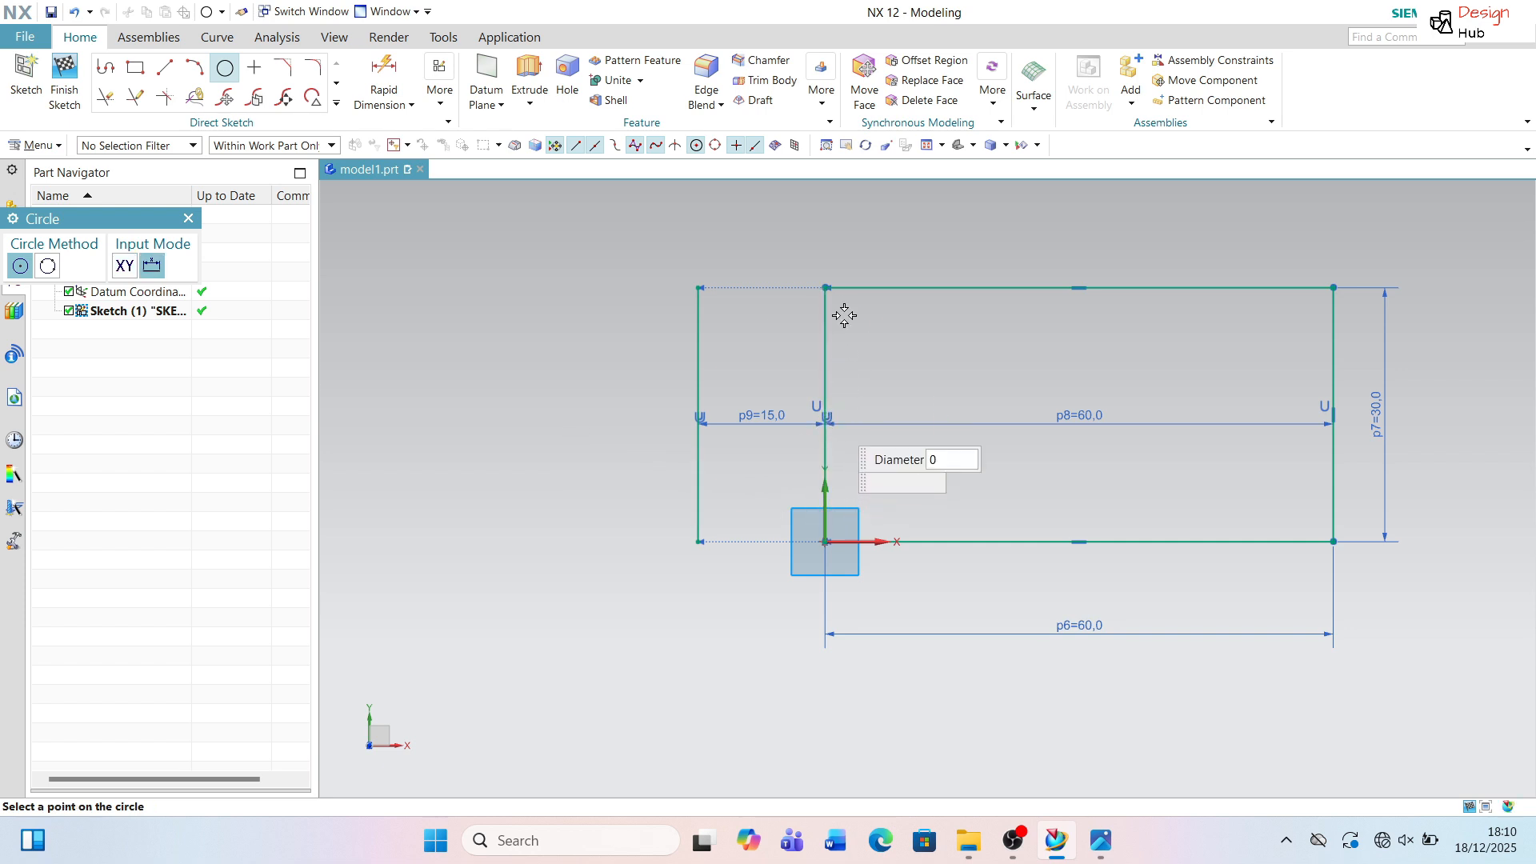
click(866, 291)
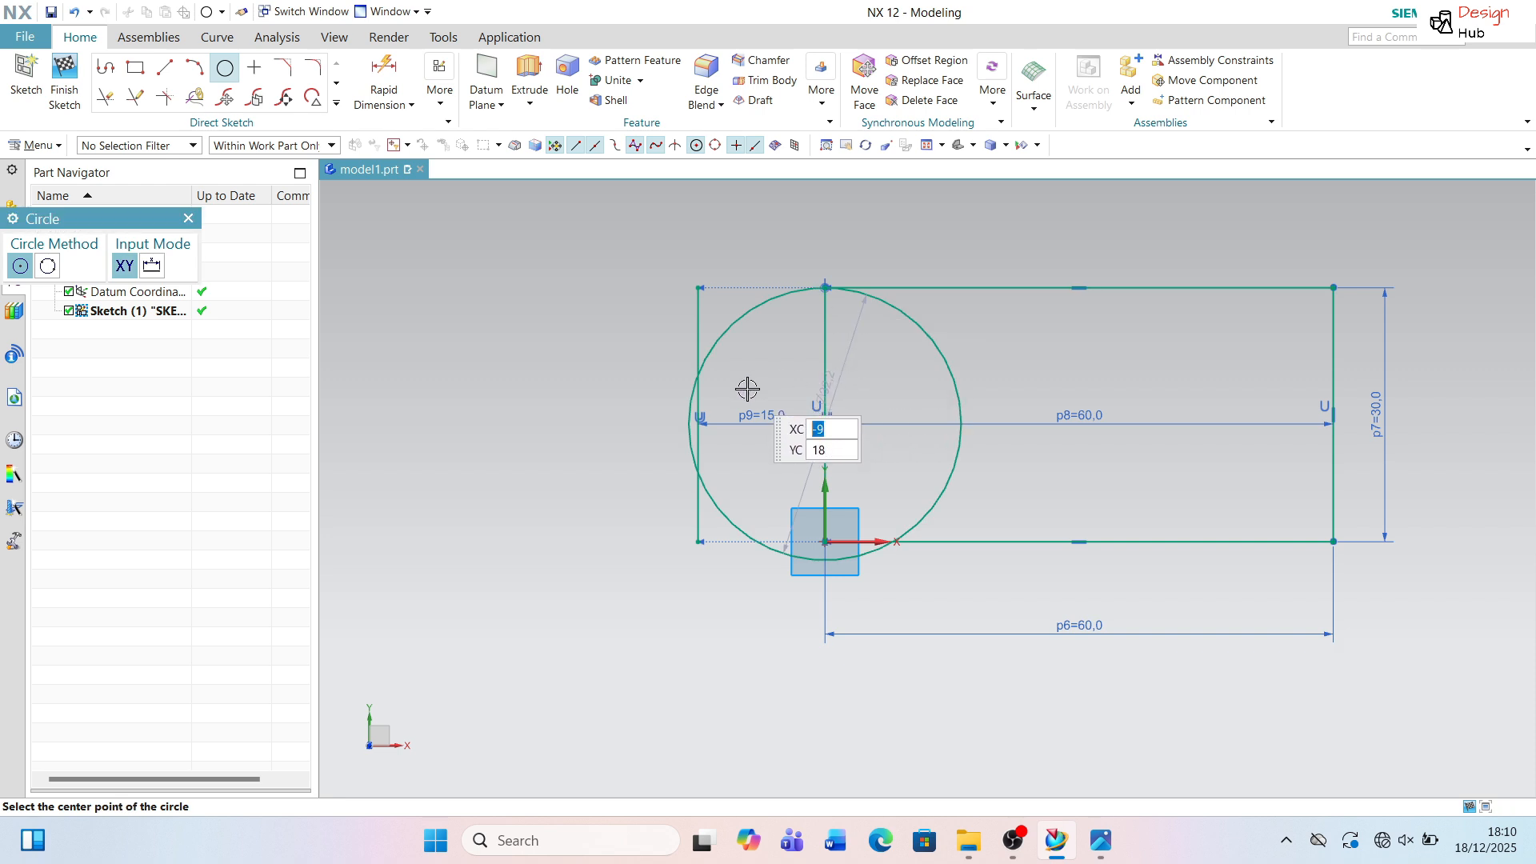
key(ctrl+z)
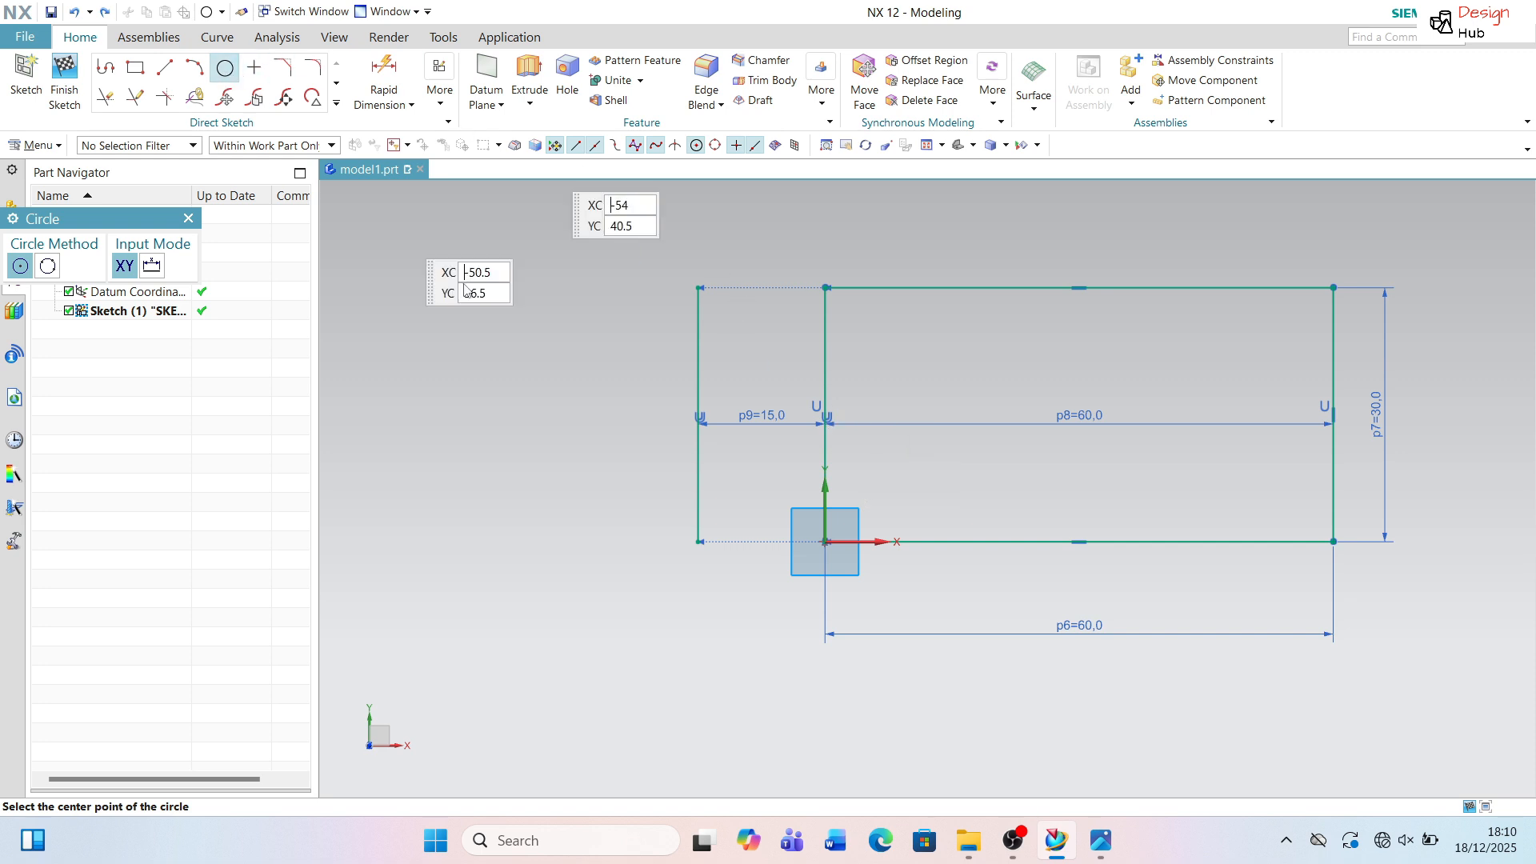
Draw a circle centred on the midpoint of the rectangle side through the origin, passing through that side's upper endpoint.
scroll(820, 408, up, 5)
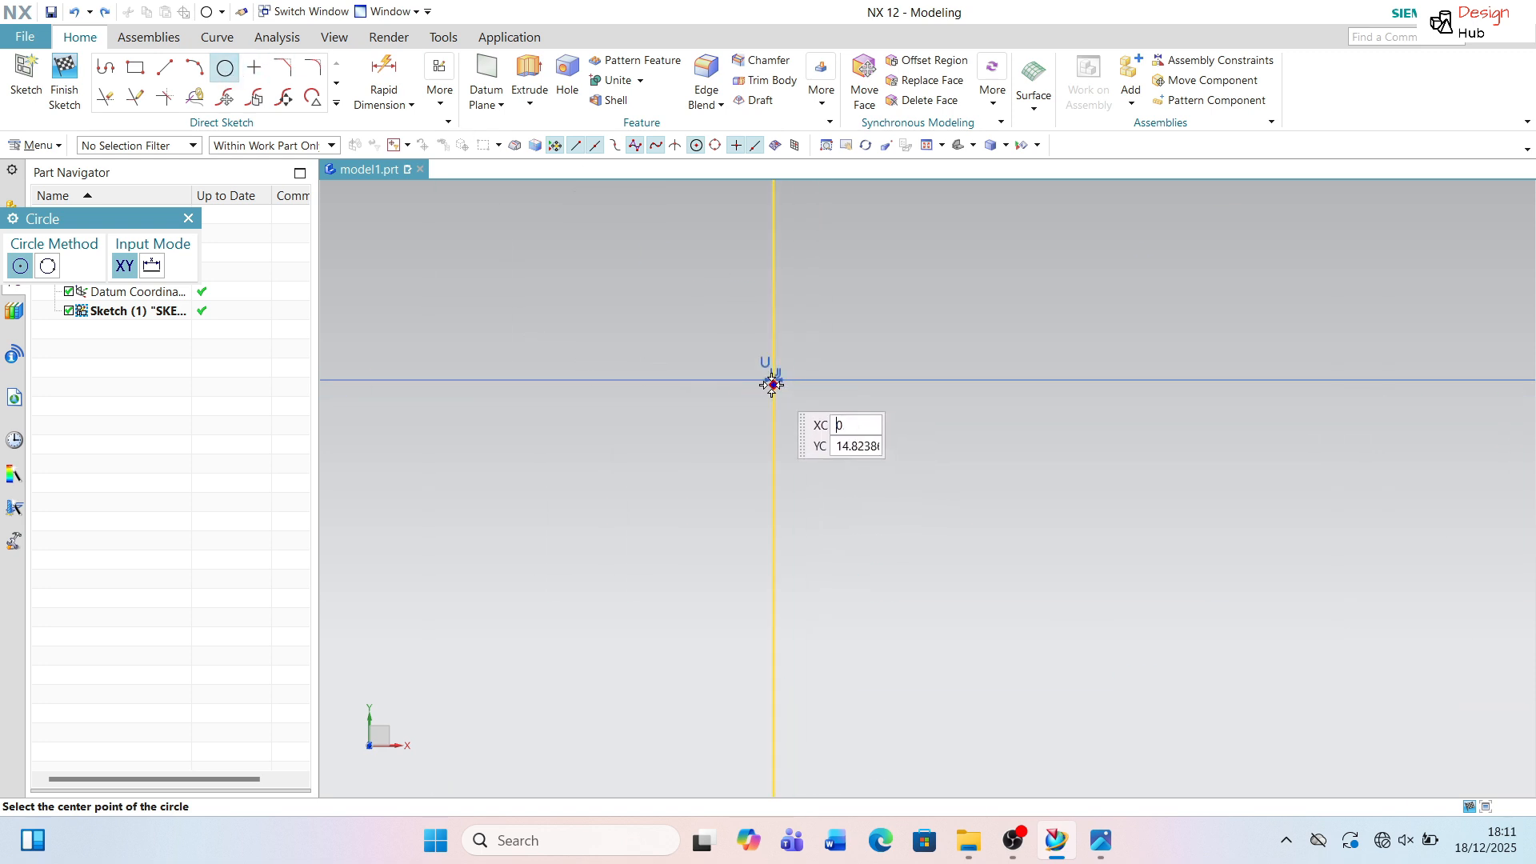
scroll(771, 419, down, 5)
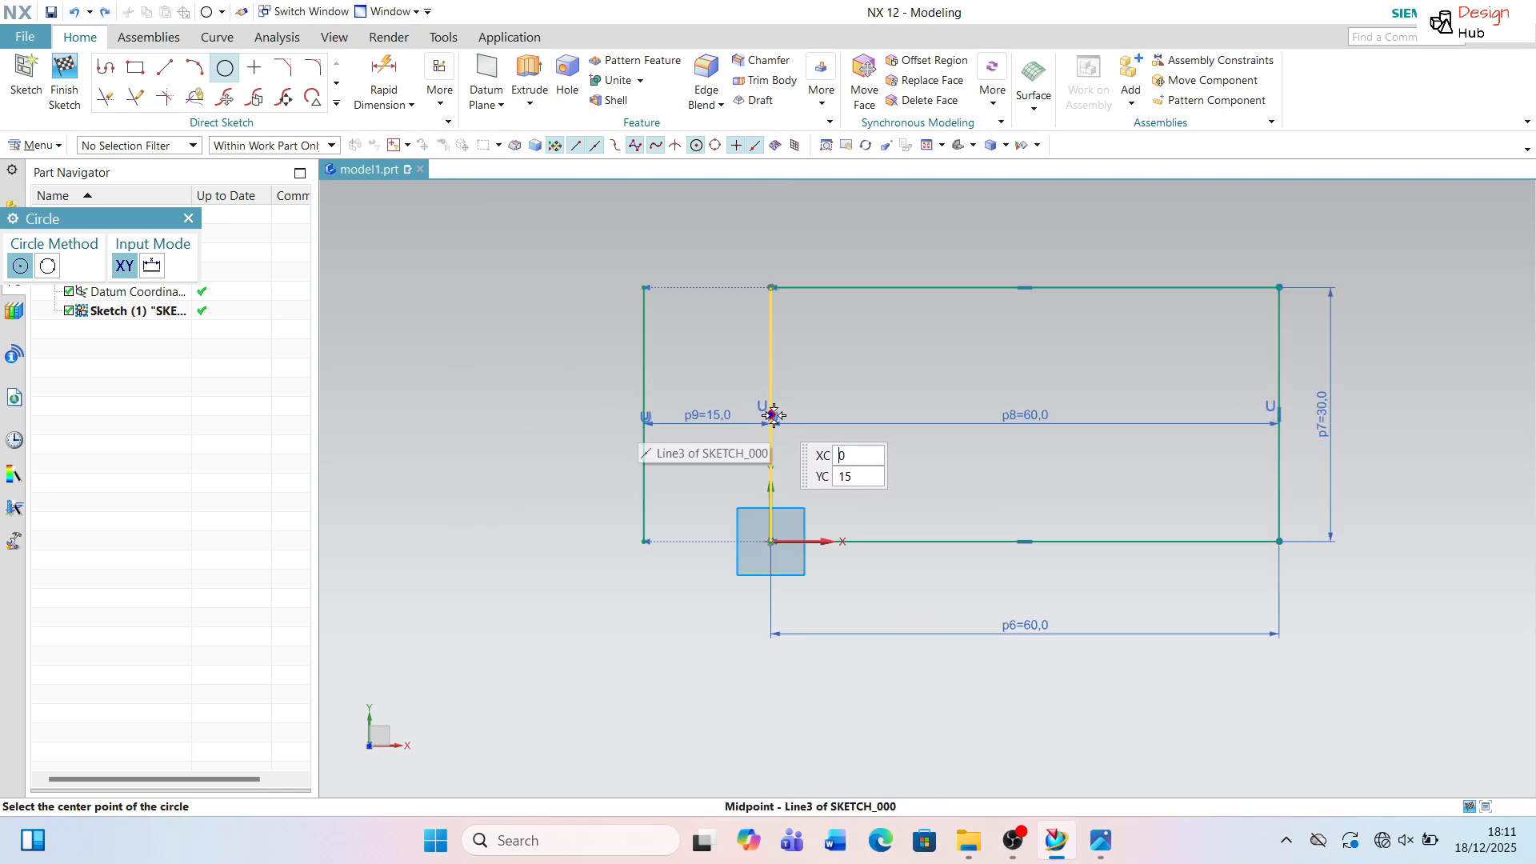
click(771, 415)
click(771, 287)
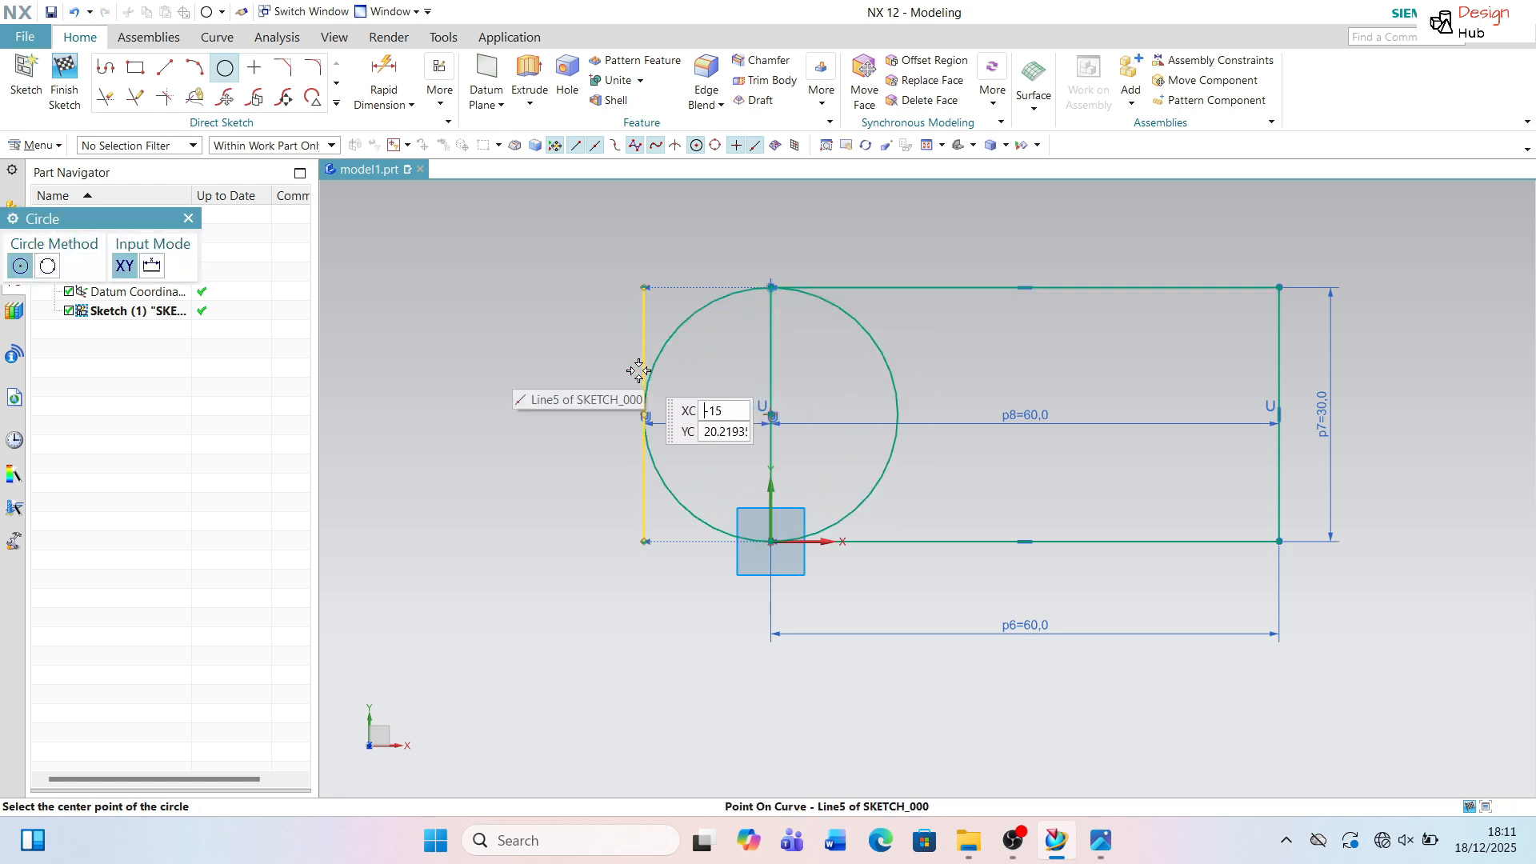
key(Escape)
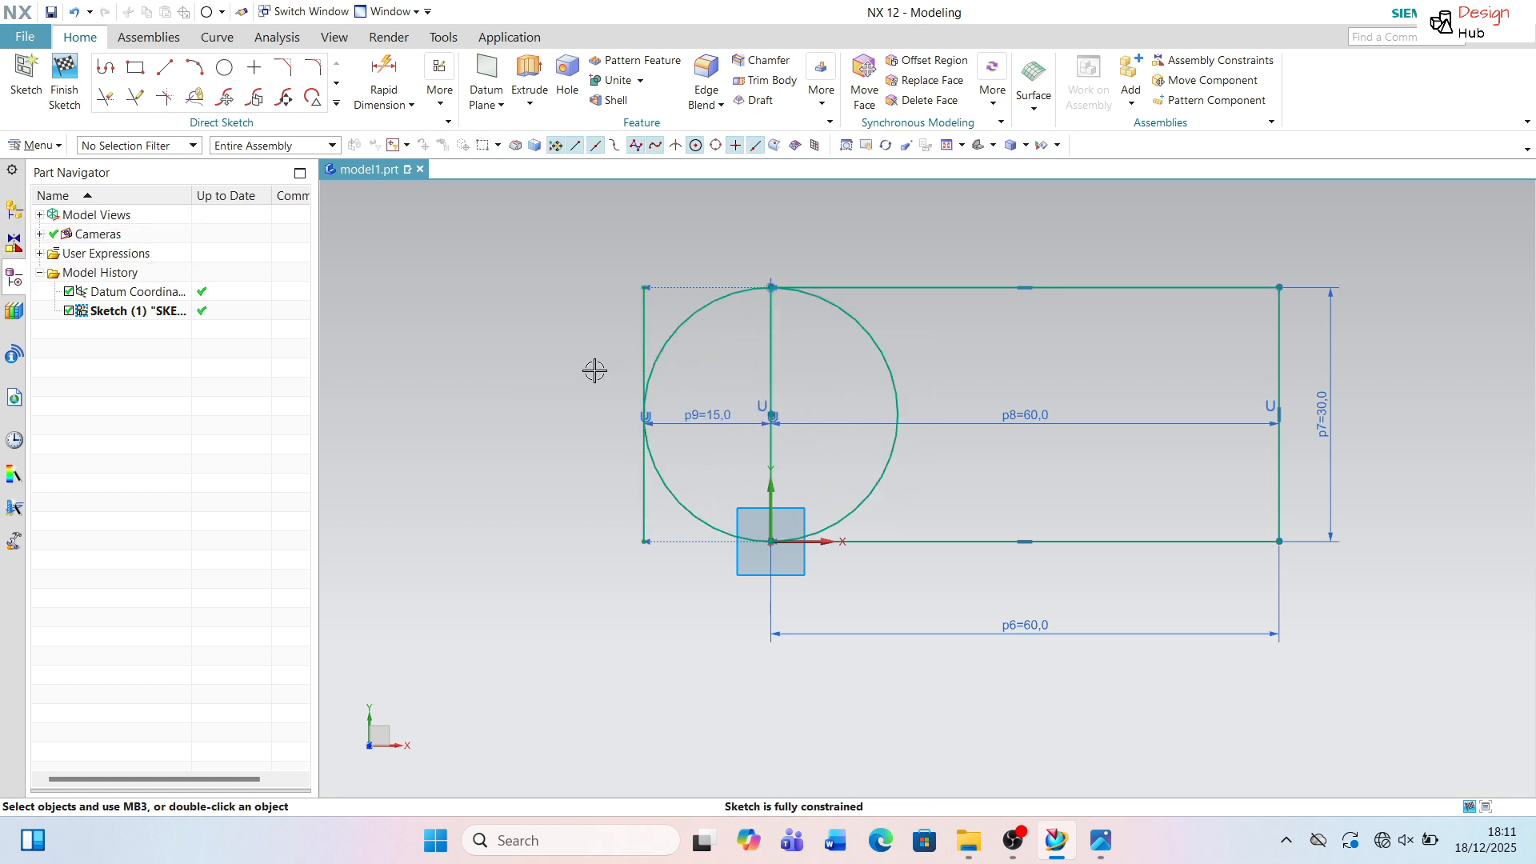
Delete the offset vertical line 15 mm outside the rectangle, tangent to the circle, and check the reference drawing.
click(637, 327)
click(629, 348)
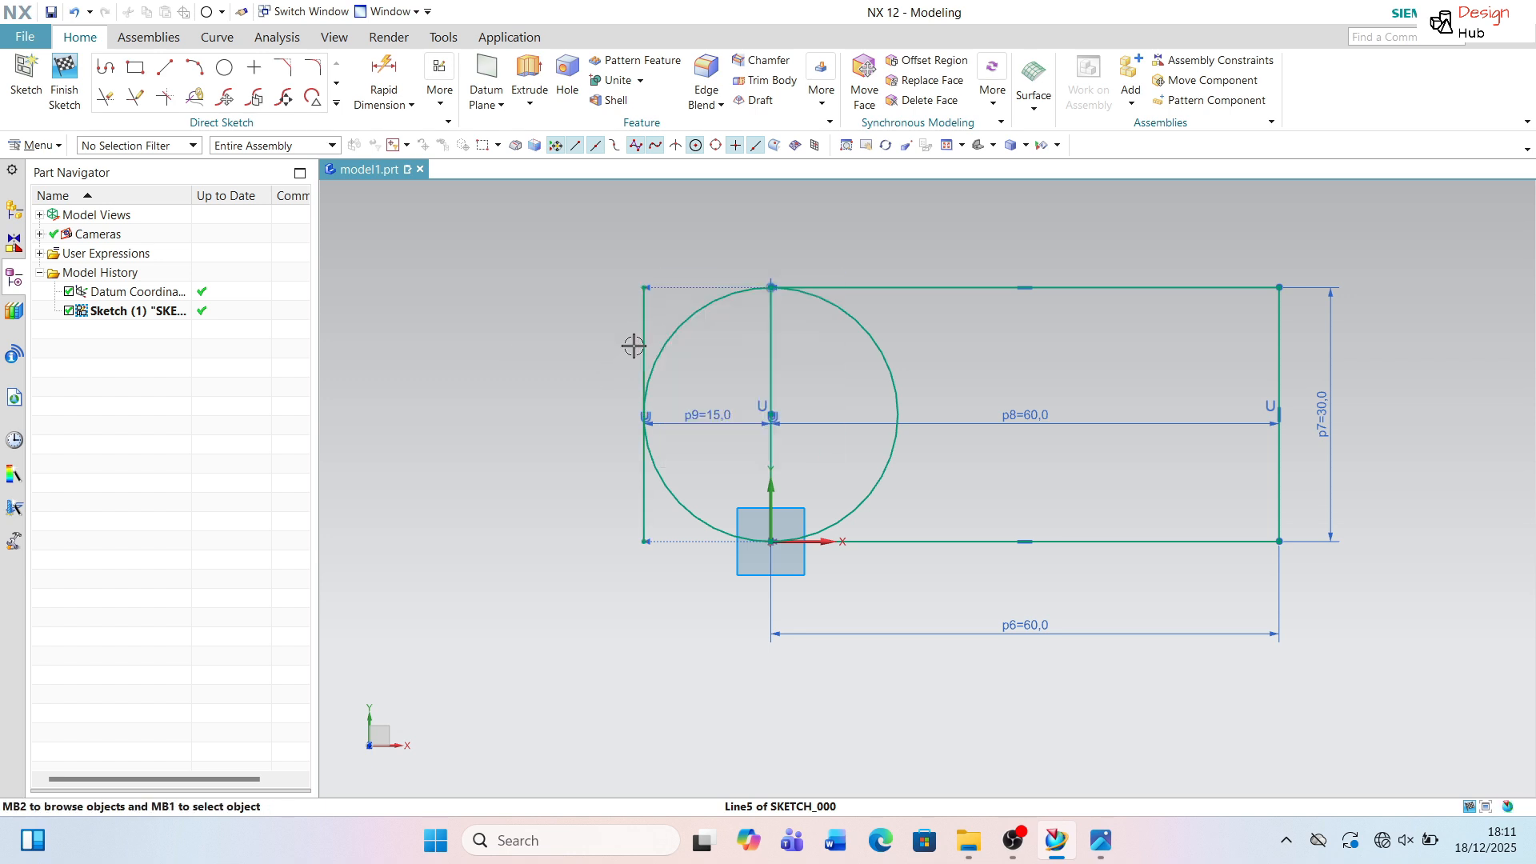
click(644, 335)
key(Delete)
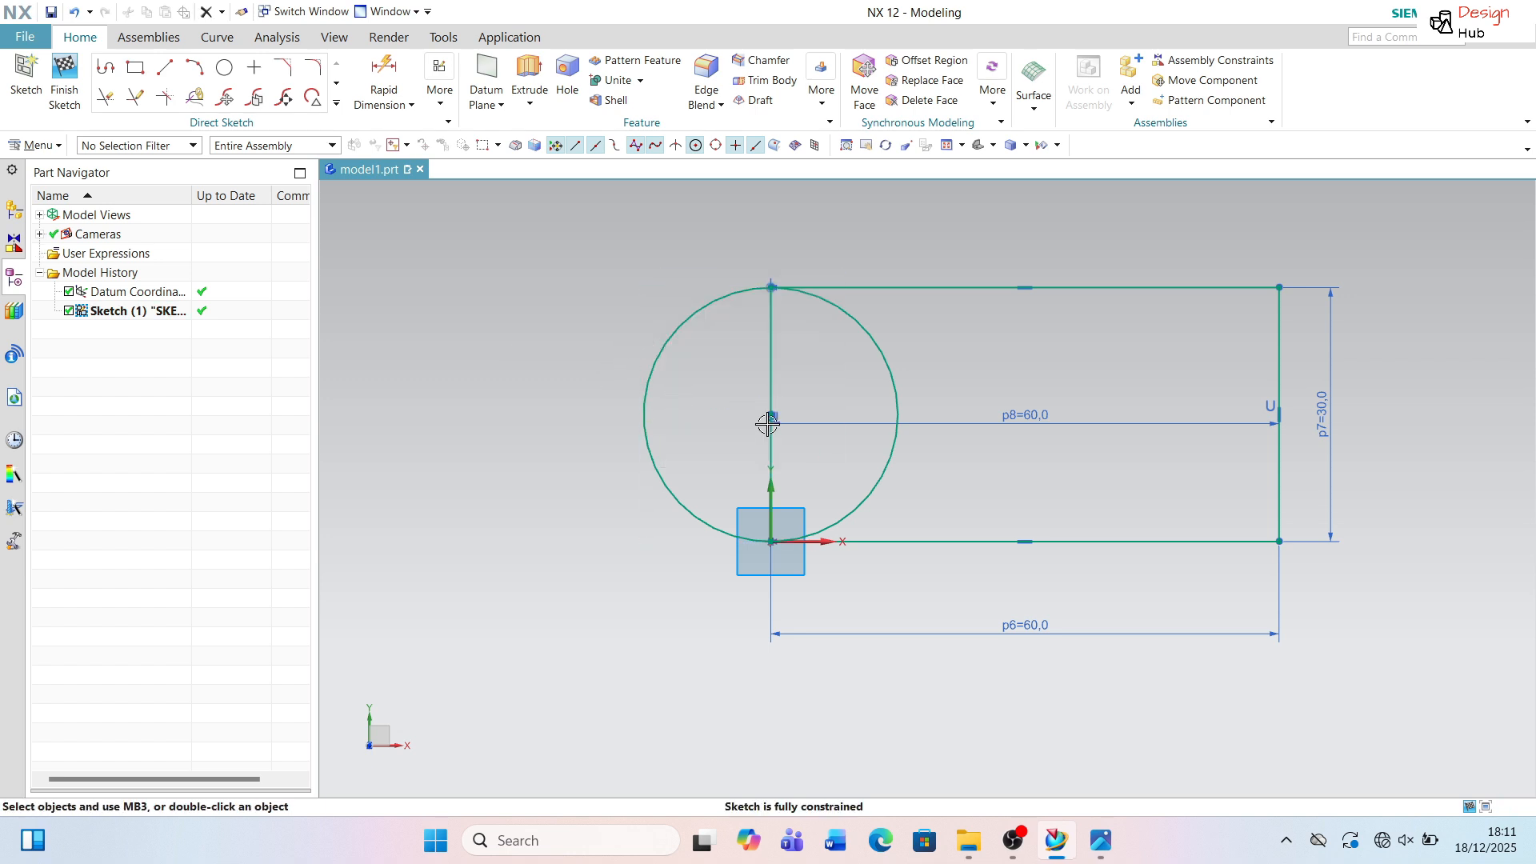
key(alt+Tab)
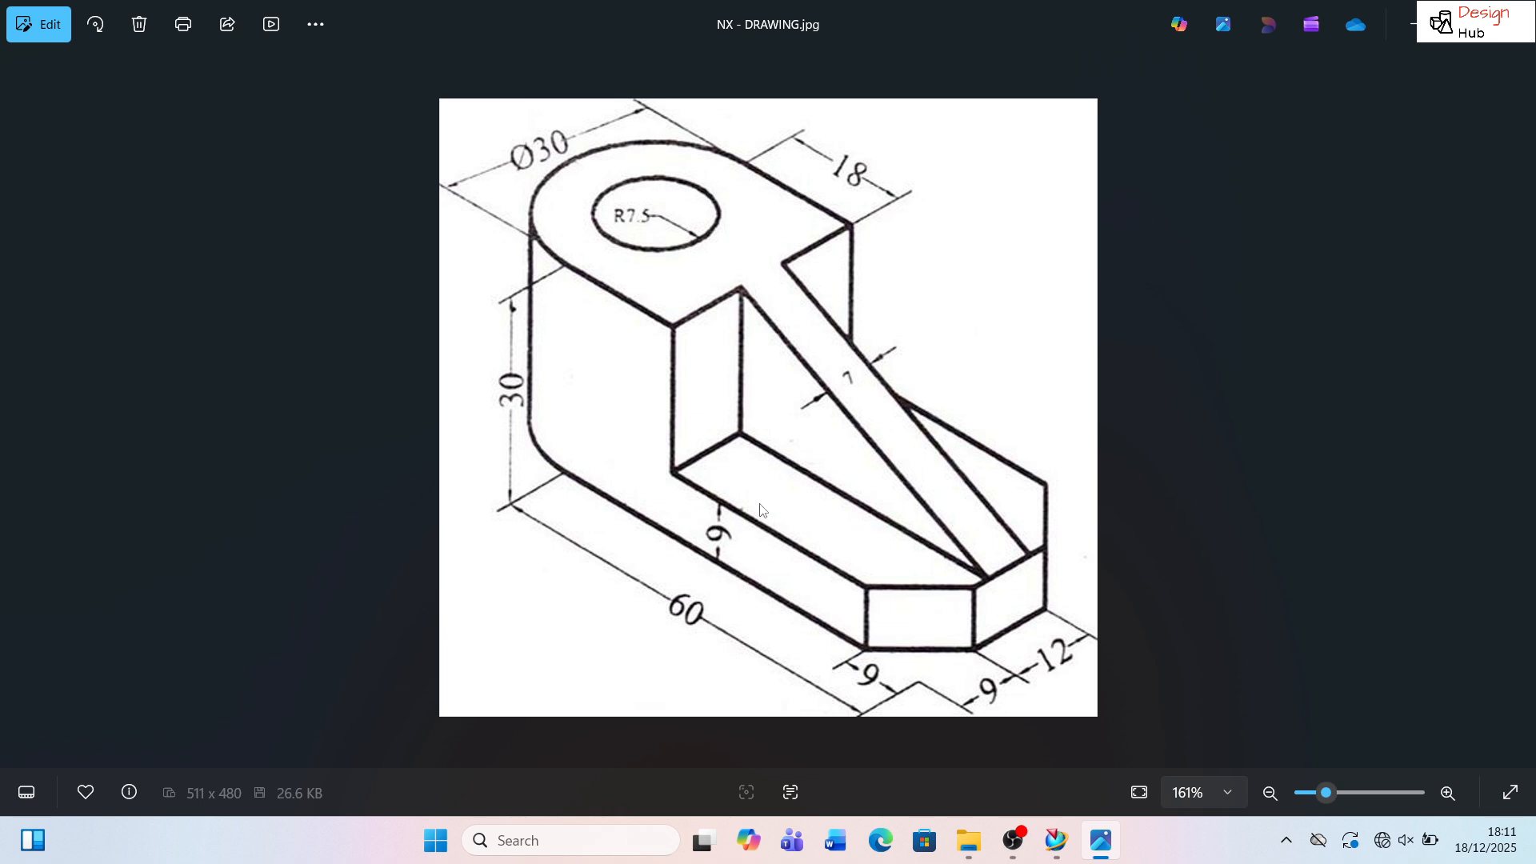
key(alt+Tab)
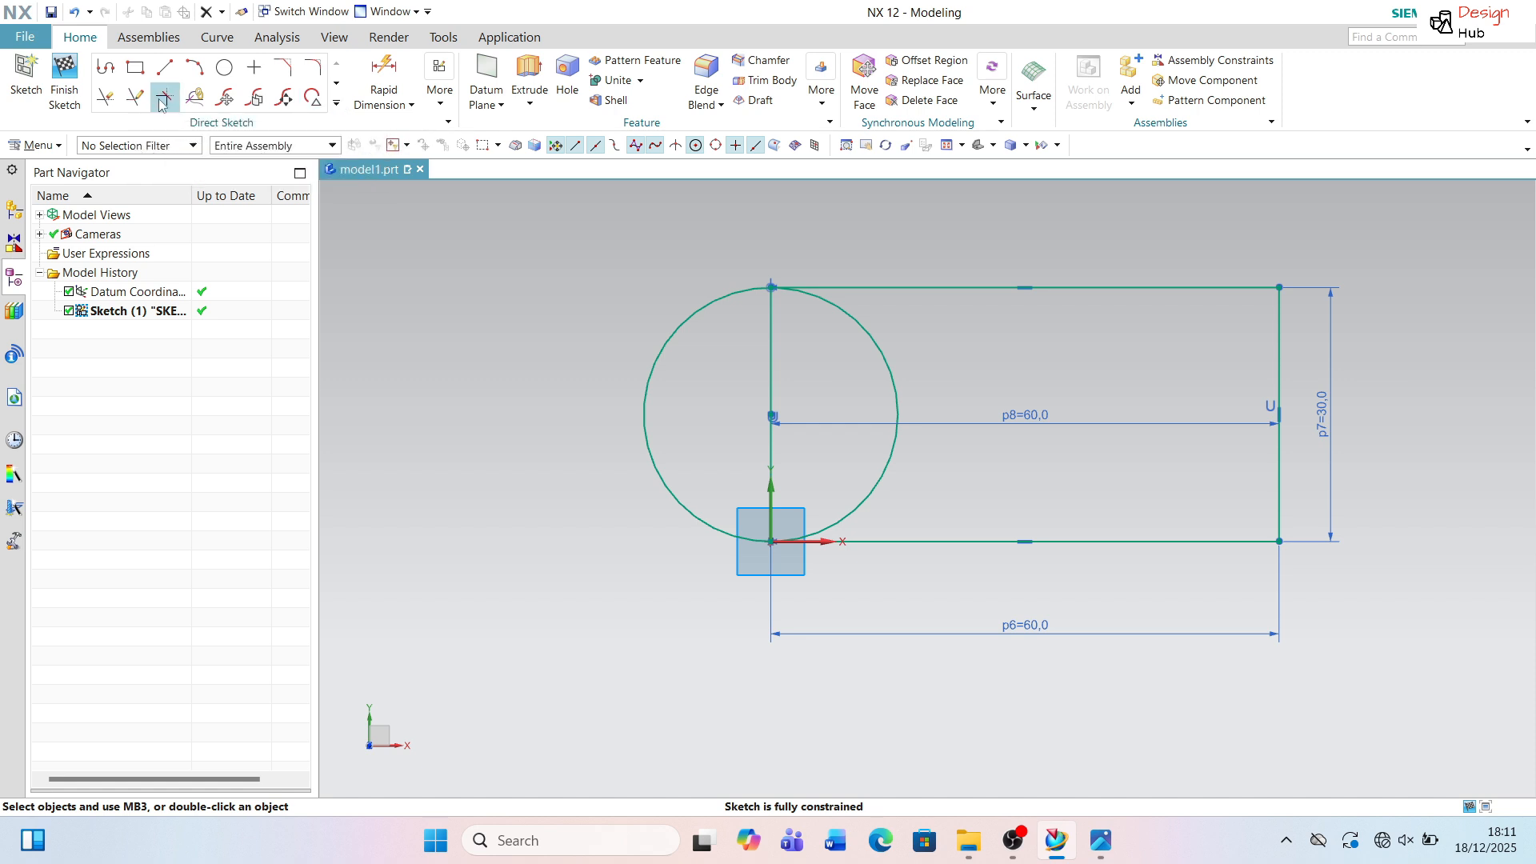
Trim away the circle's inner half and the vertical line across it, and extrude the closed round-ended profile into the base plate.
click(106, 97)
drag(847, 393, 763, 464)
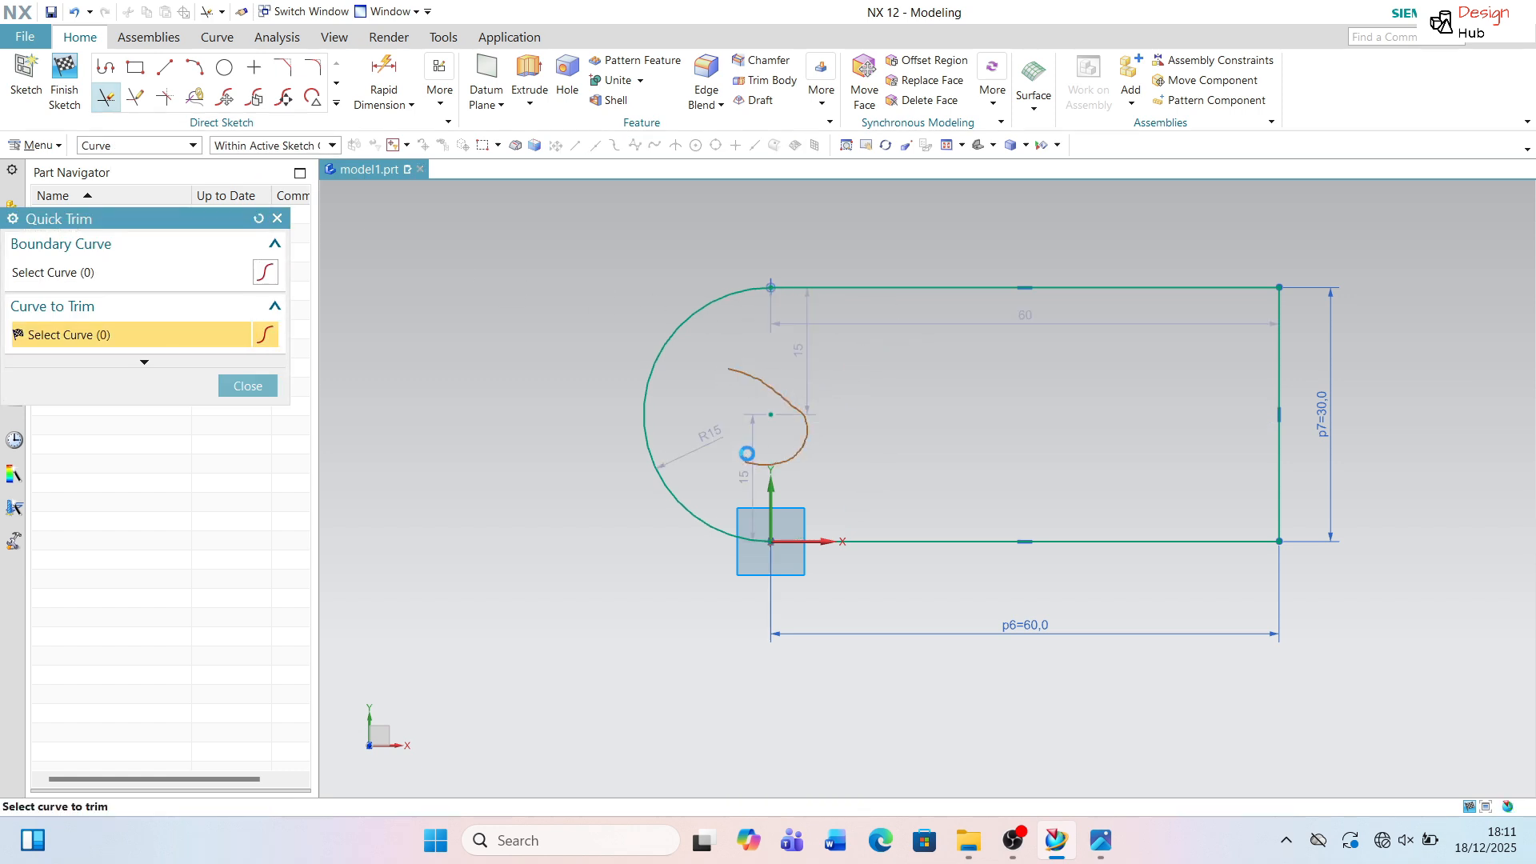
click(241, 387)
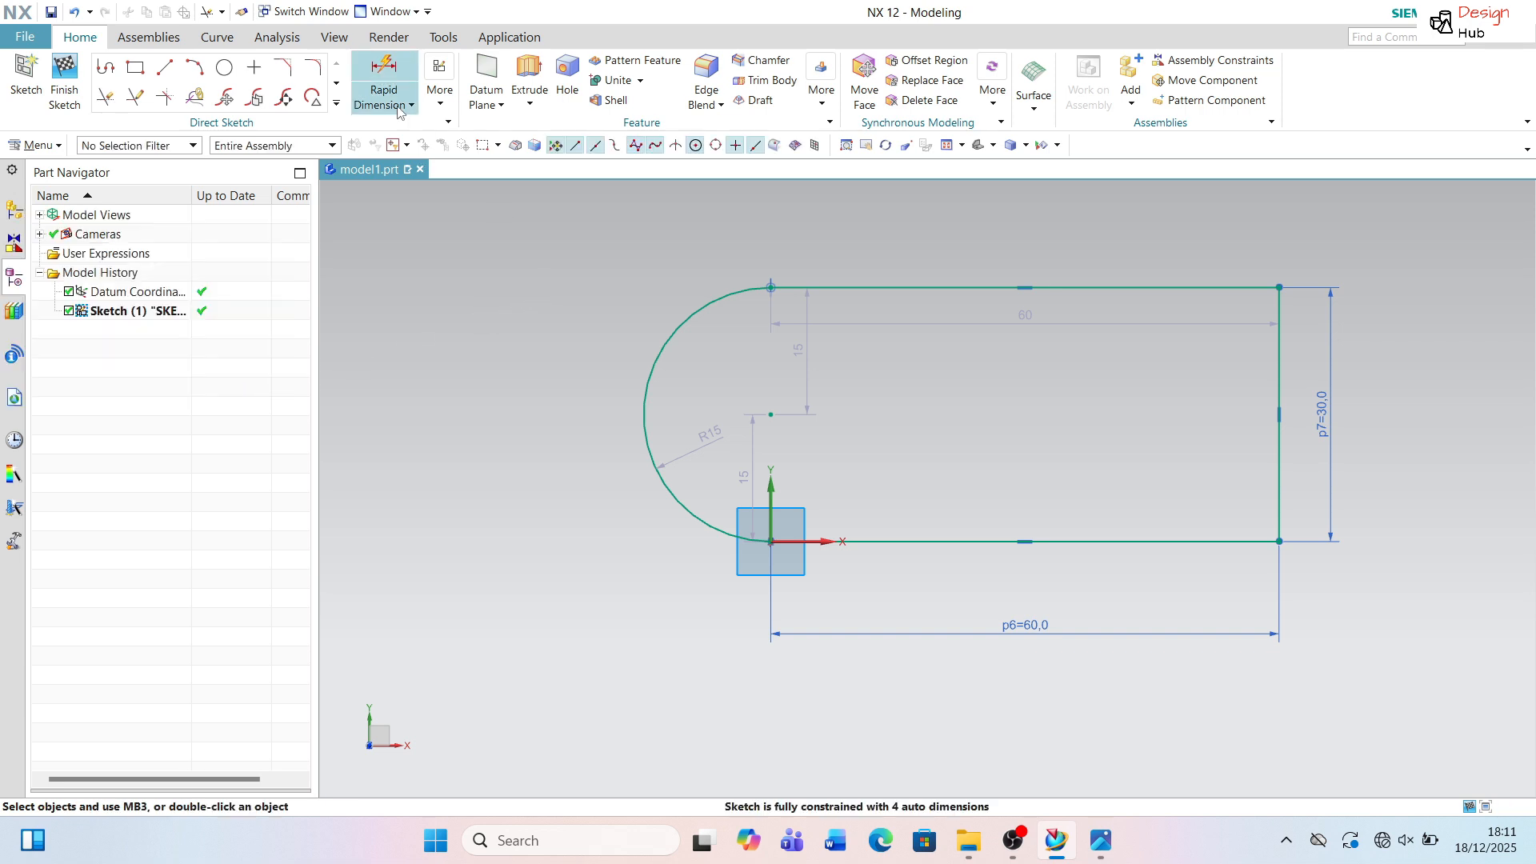
click(530, 72)
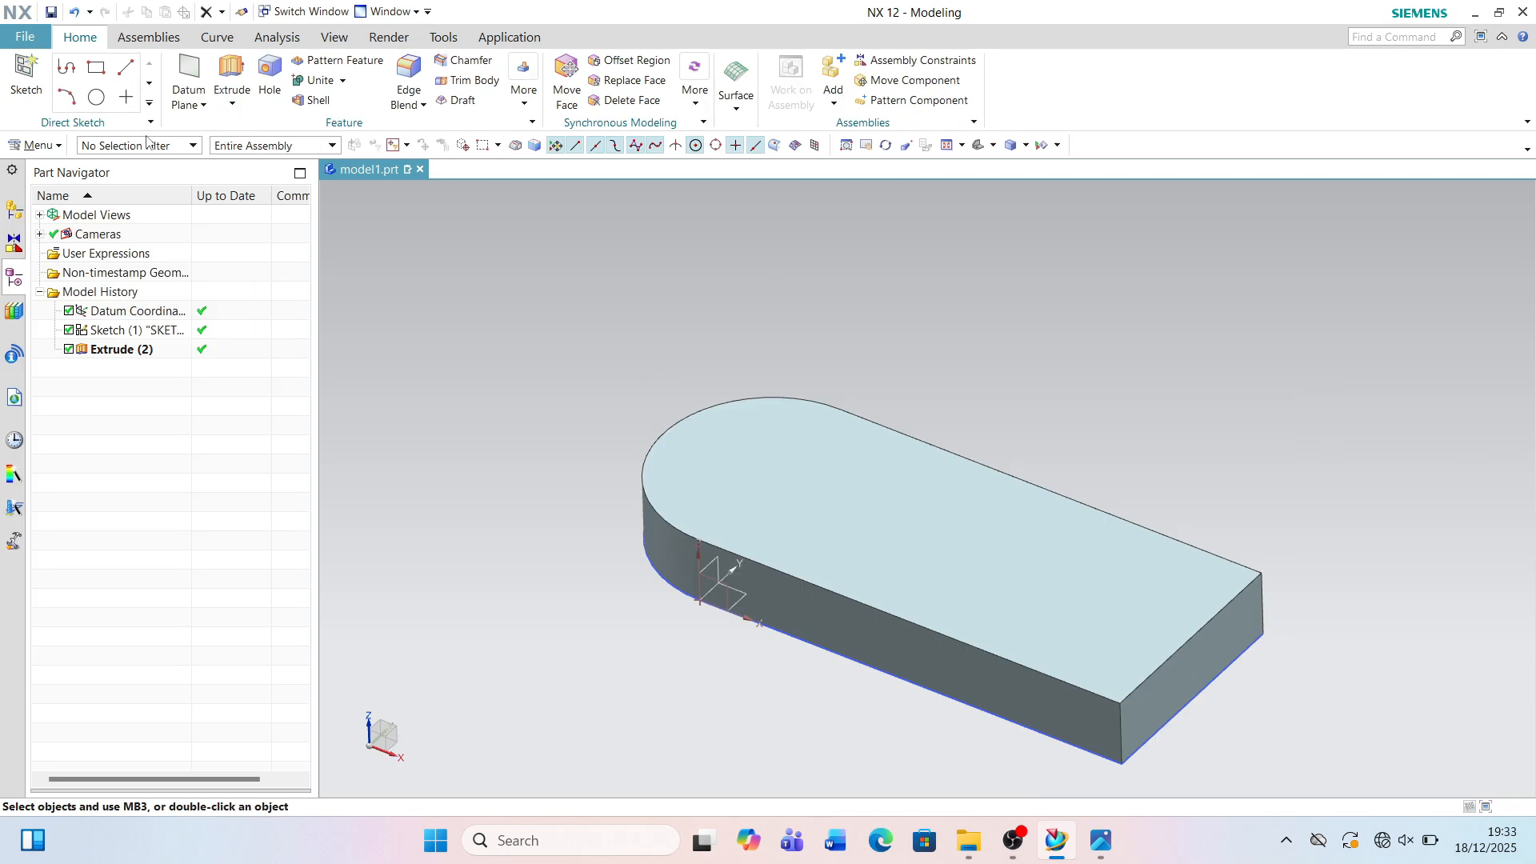
Create a sketch on the base plate's top face and draw a vertical line joining the two ends of the rounded edge.
click(25, 73)
click(741, 453)
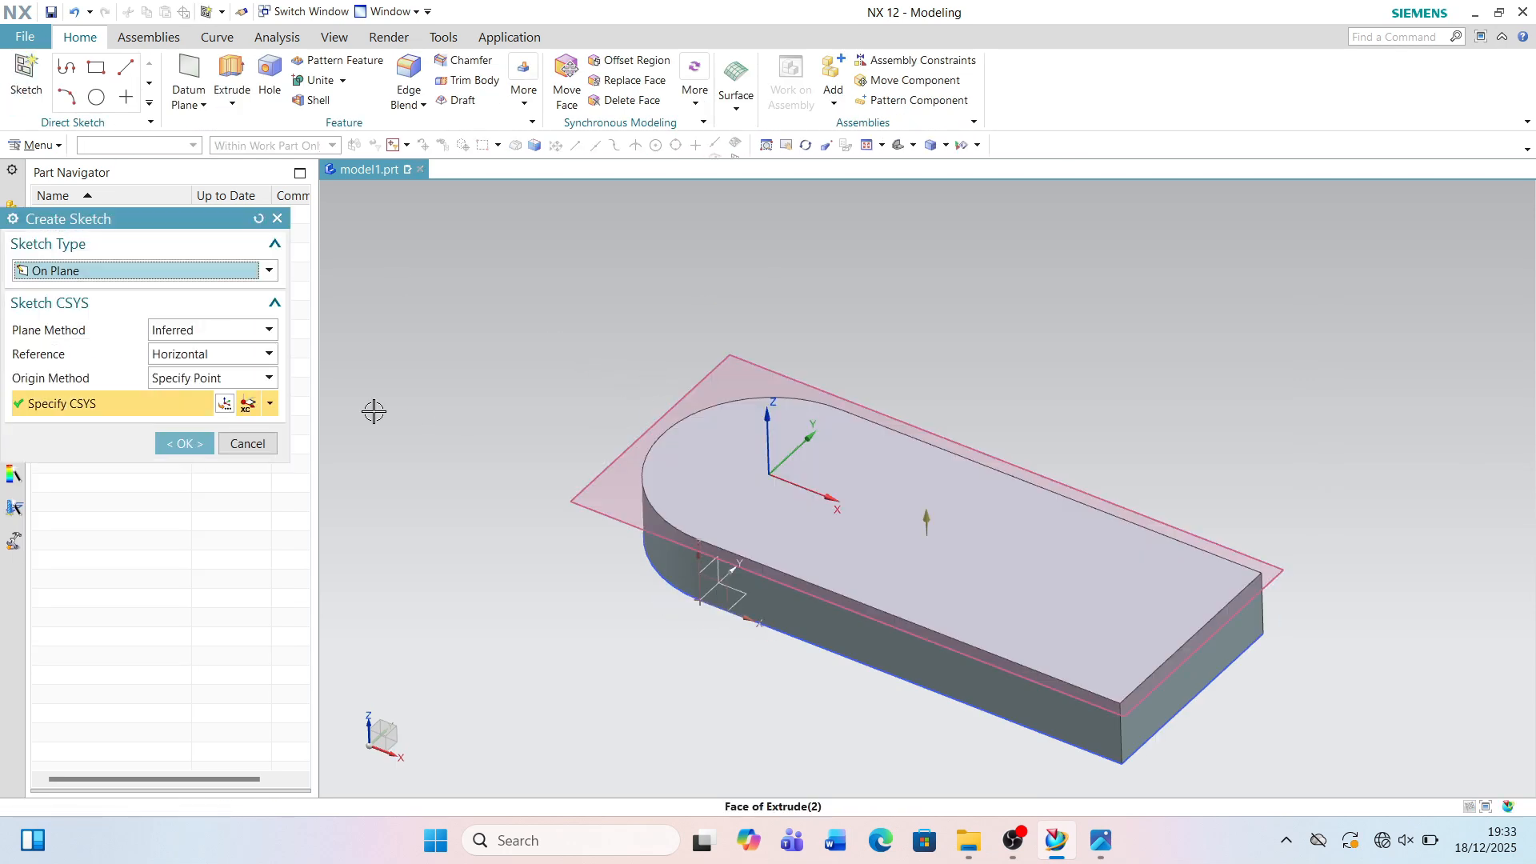
click(186, 442)
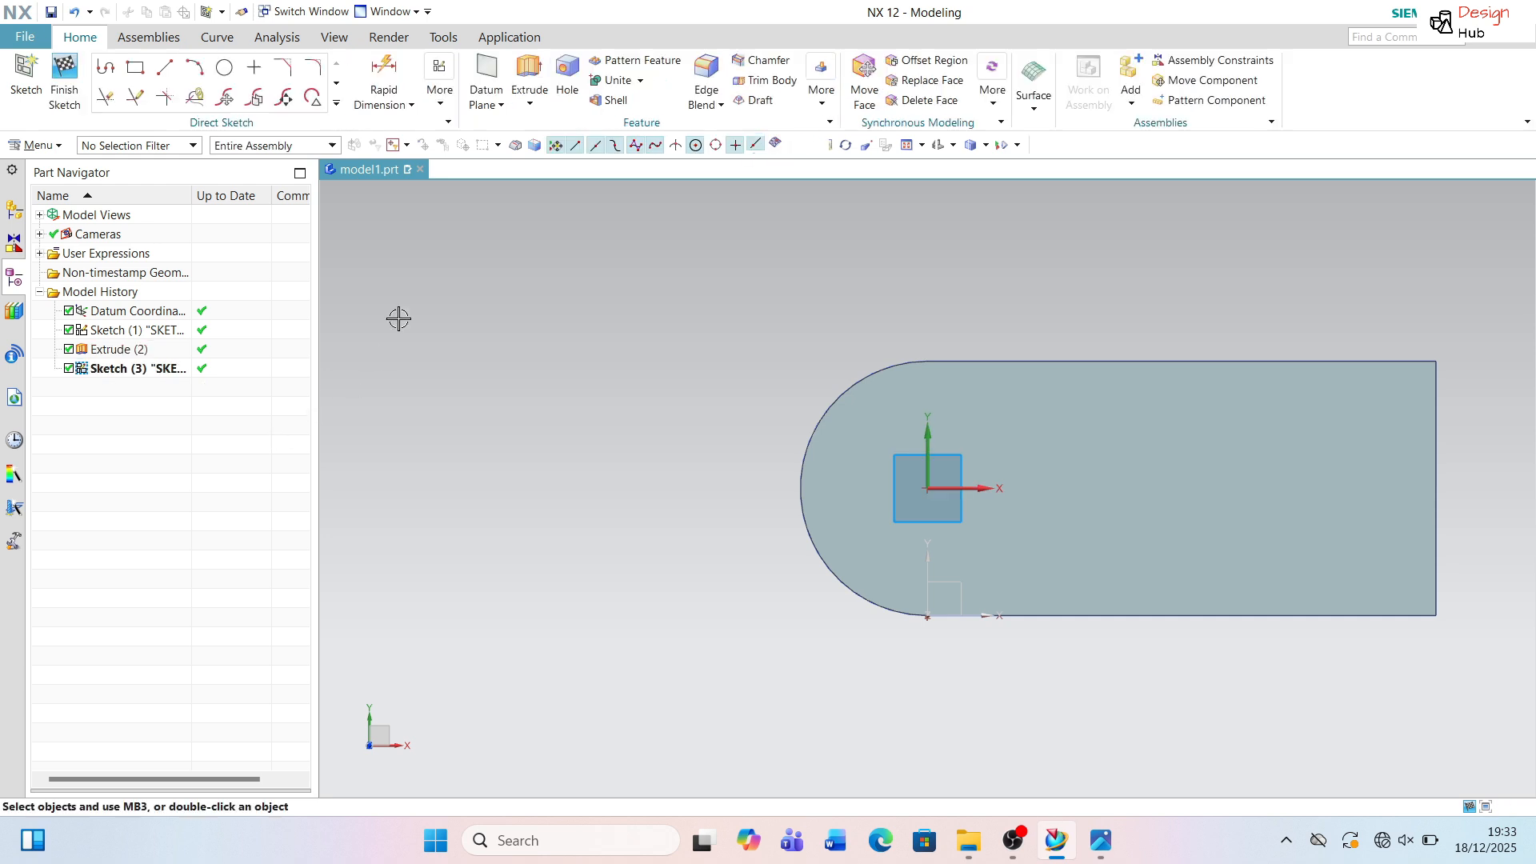
click(166, 70)
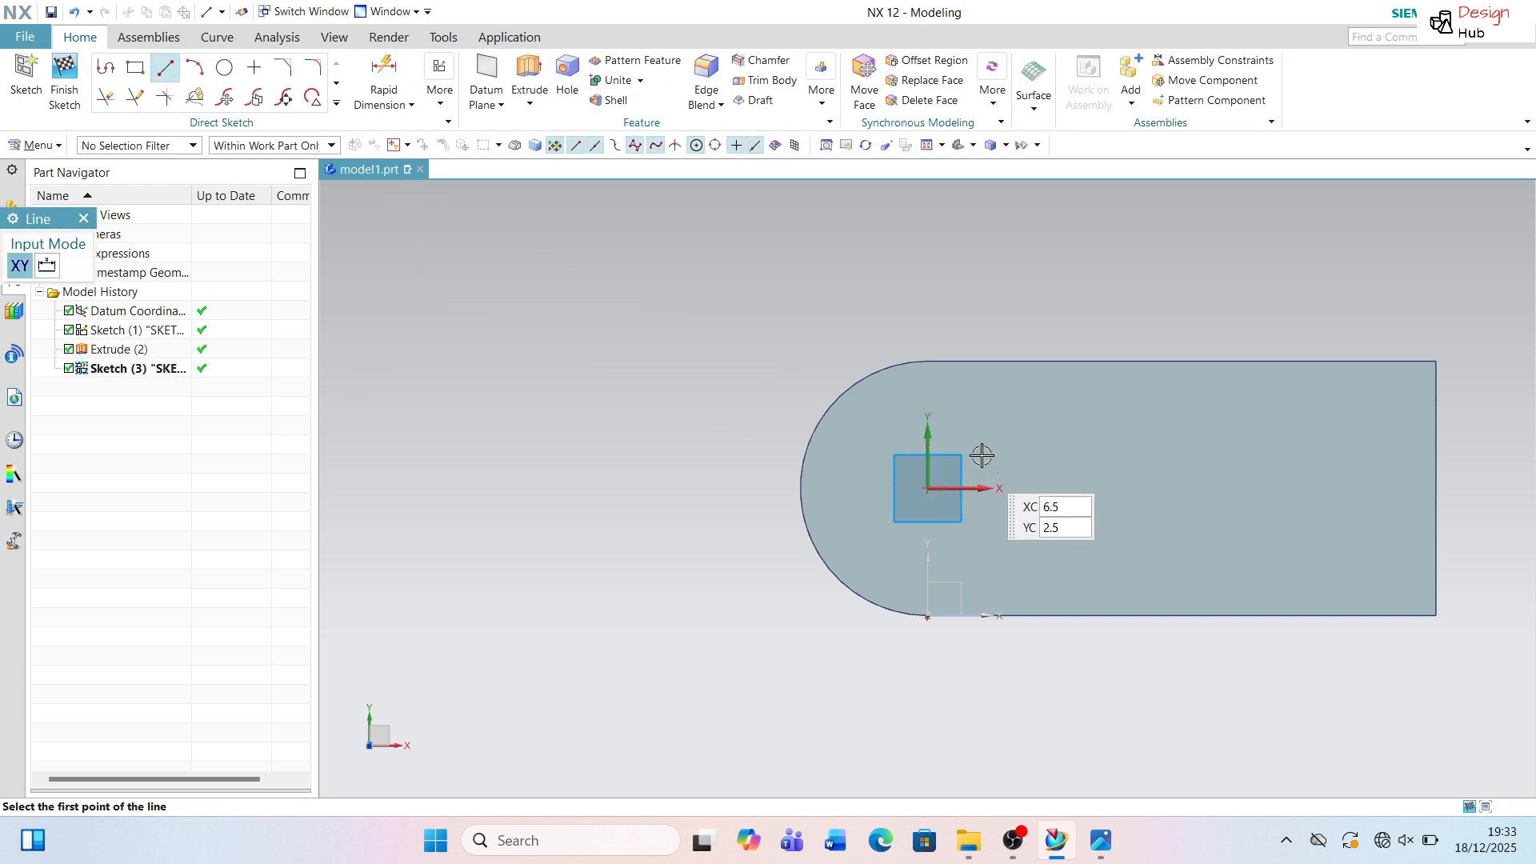
click(929, 361)
click(926, 614)
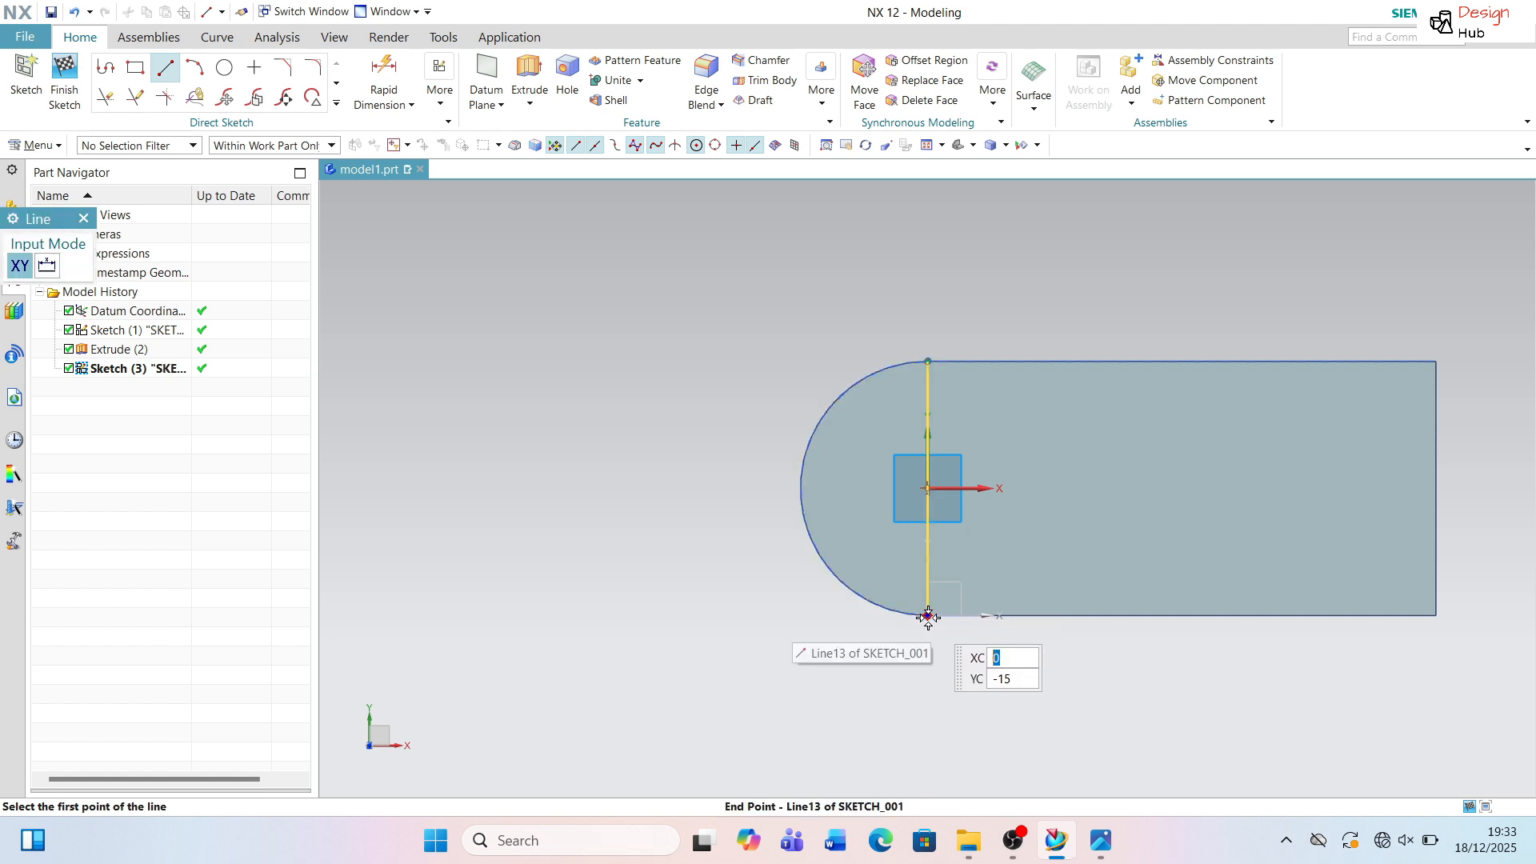
Draw an 18 mm horizontal line along the lower plate edge from the vertical line, and a second vertical line from its end to the upper edge.
click(929, 616)
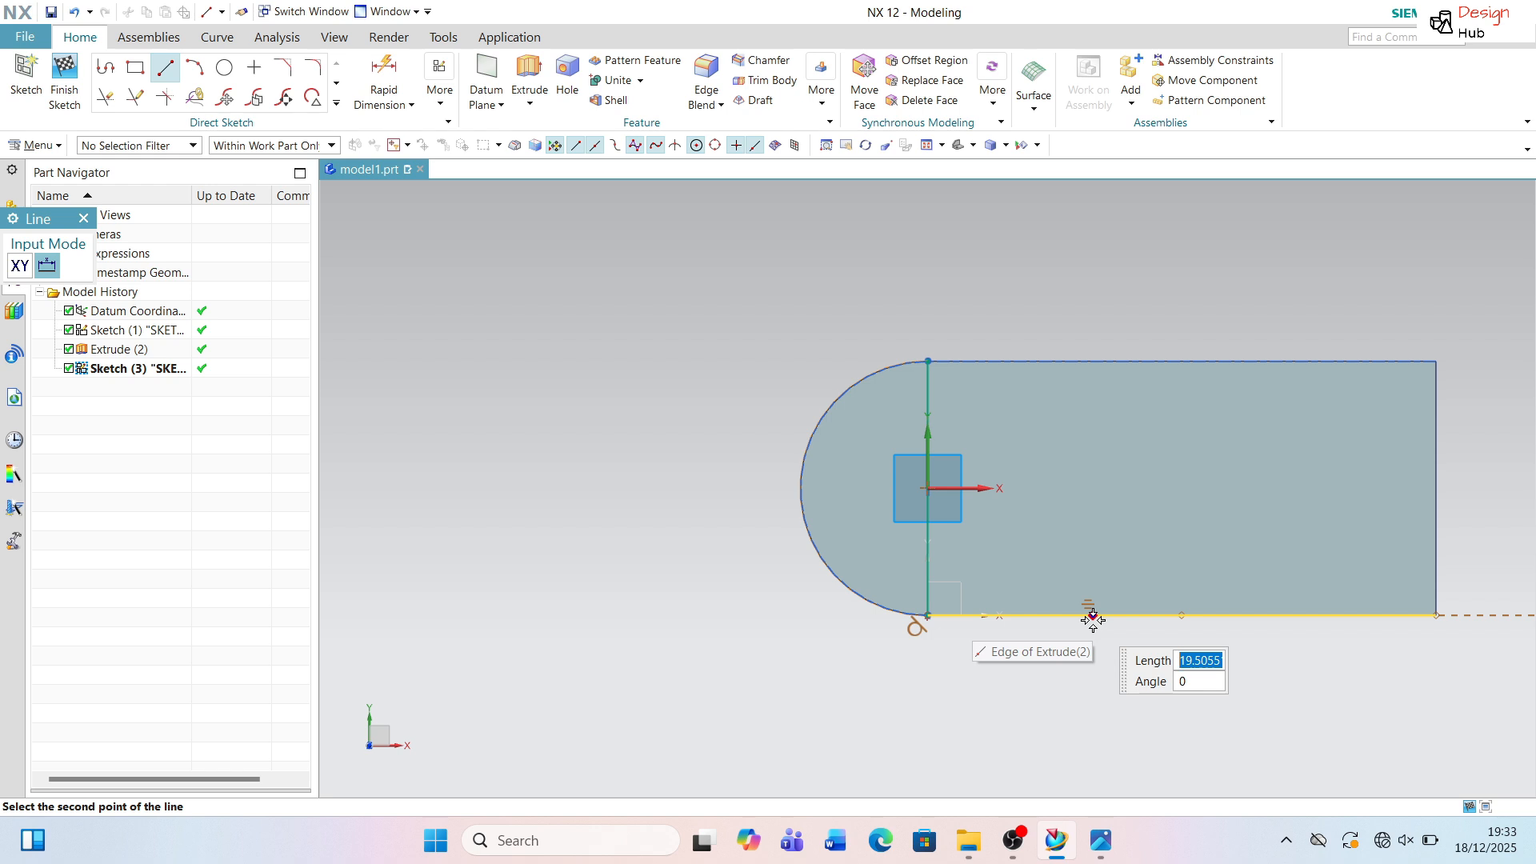
text(18)
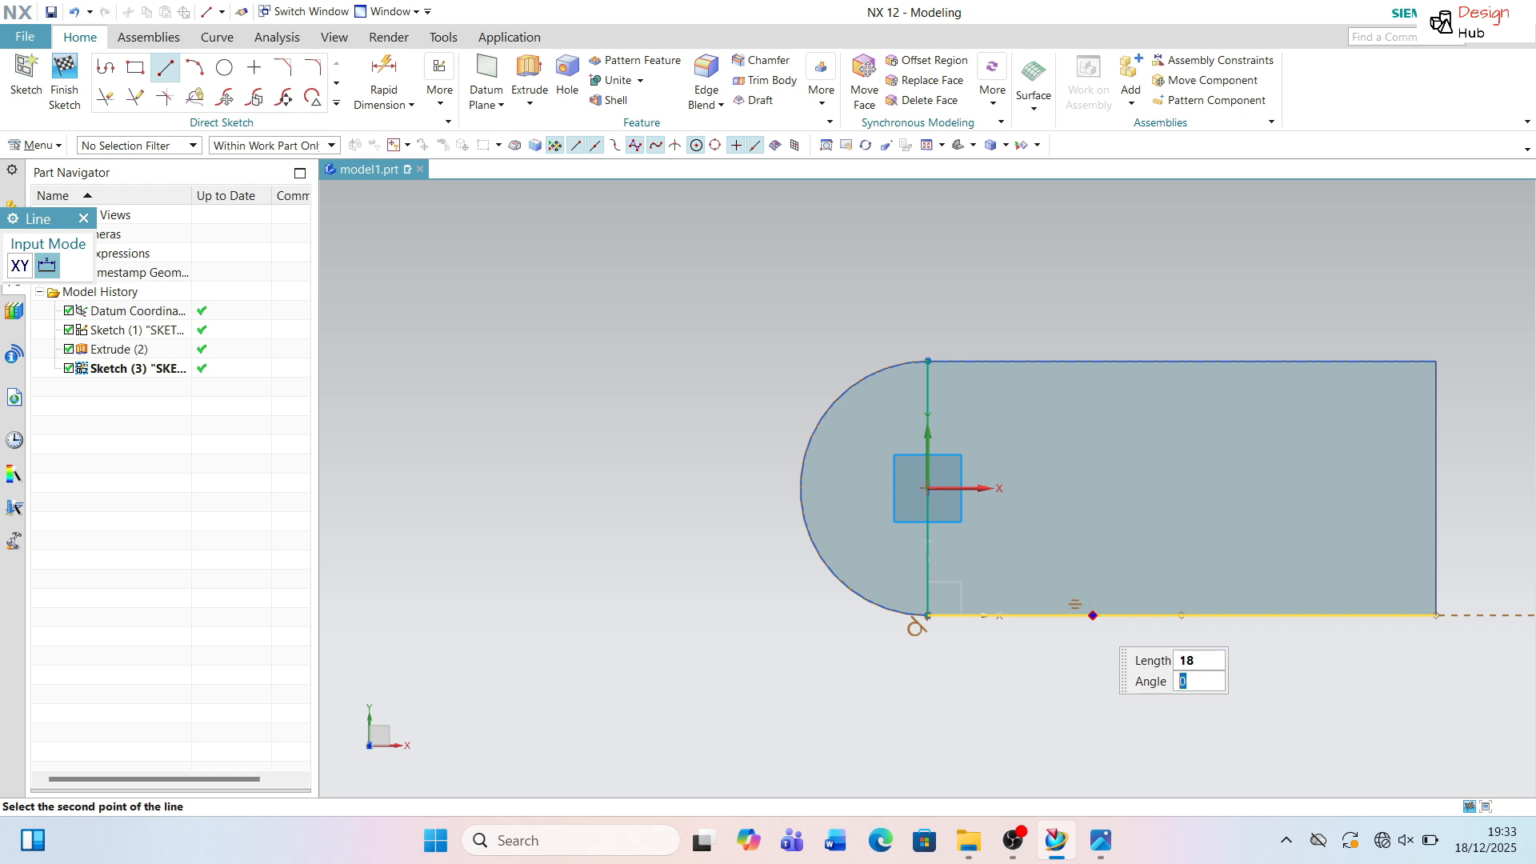
key(Return)
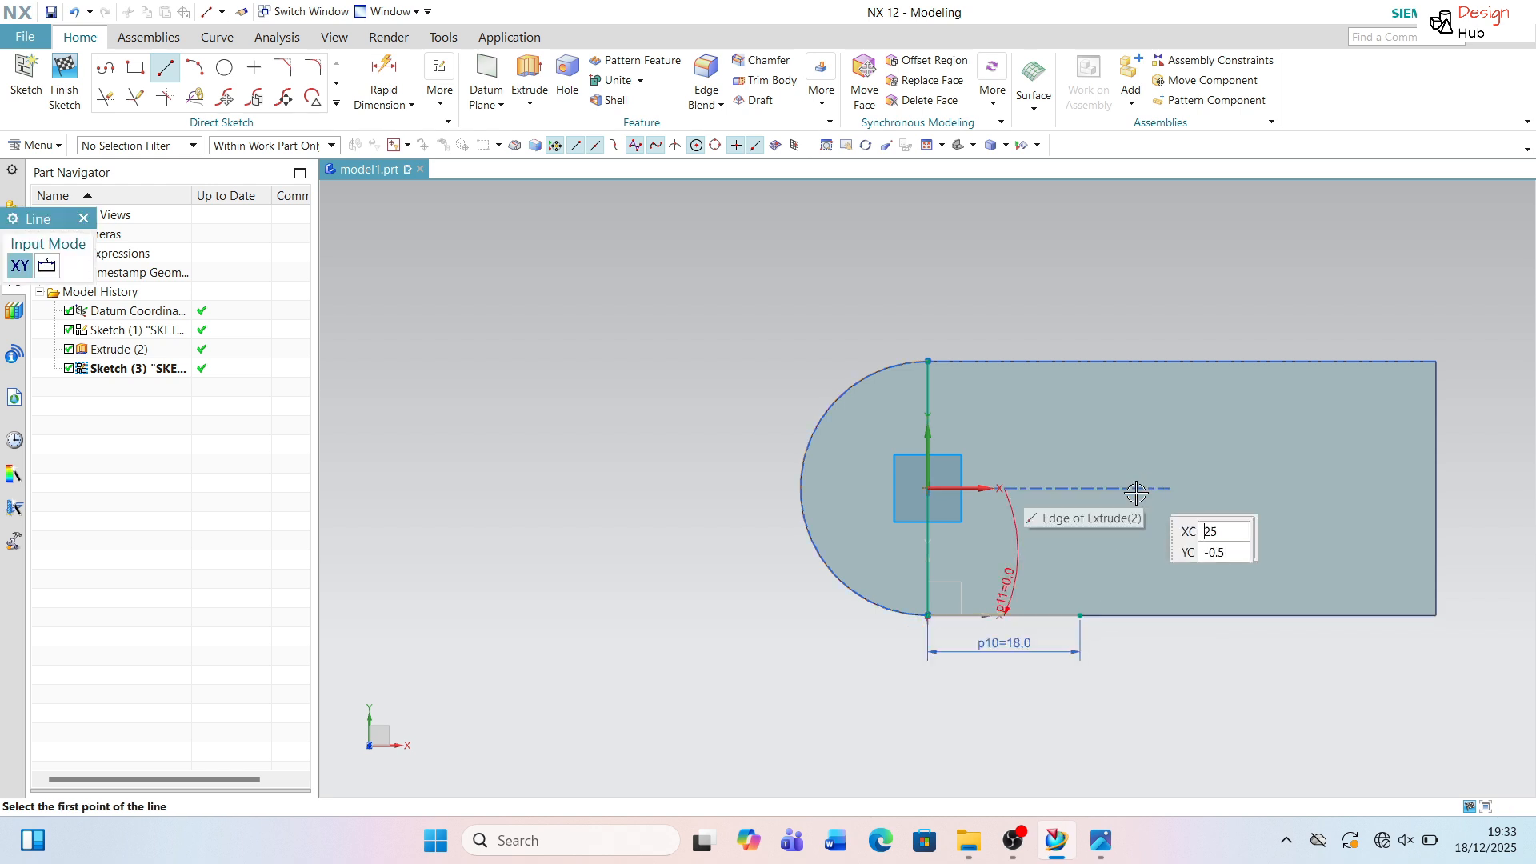
click(1080, 615)
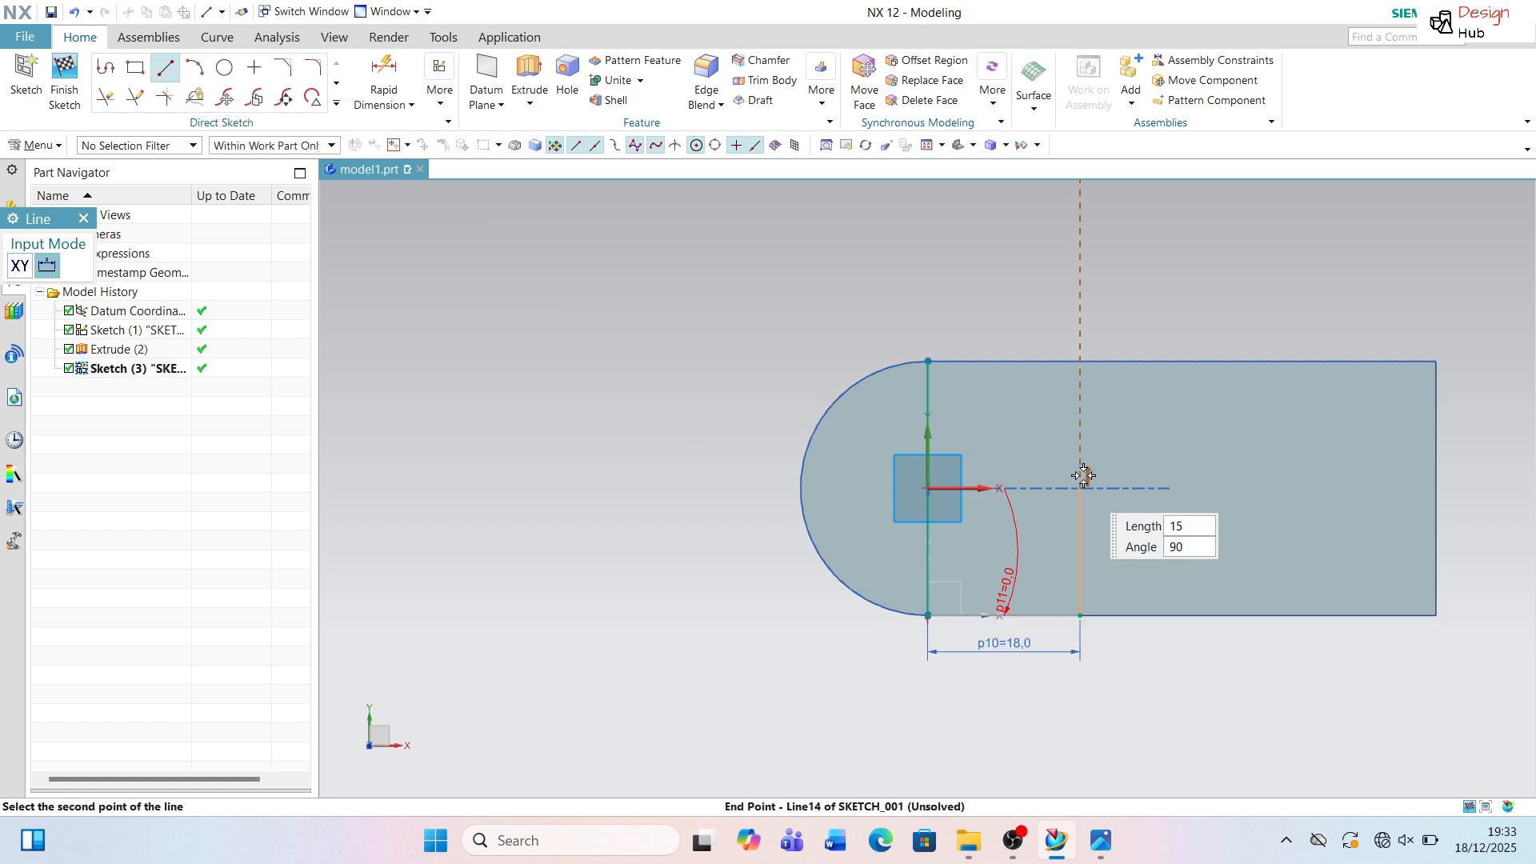
click(1077, 365)
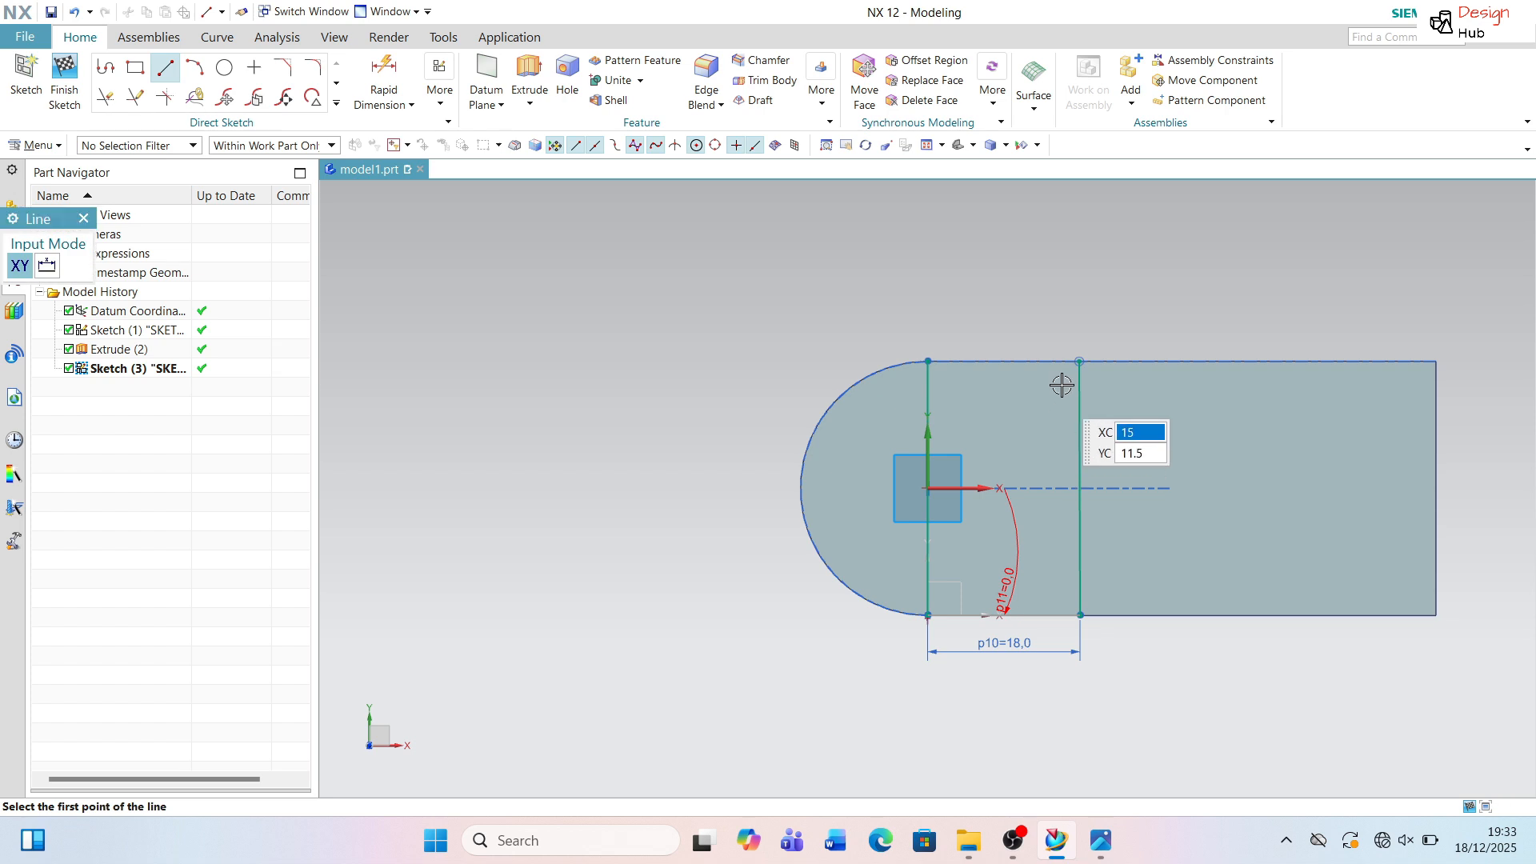
Draw lines along the upper and lower plate edges between the two vertical lines, accepting the overconstrained sketch notices.
click(1046, 361)
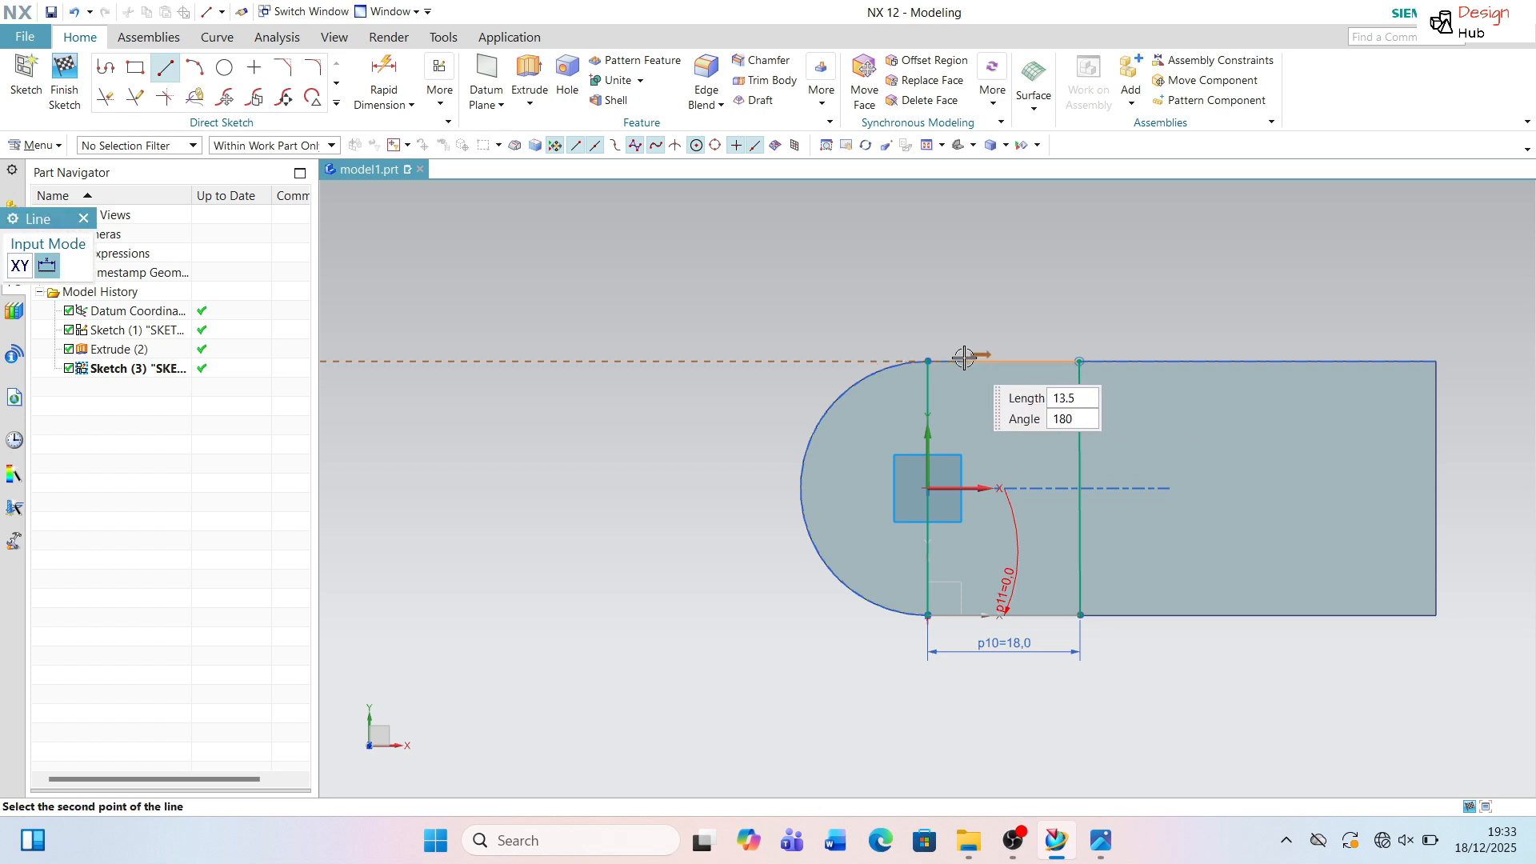
click(928, 361)
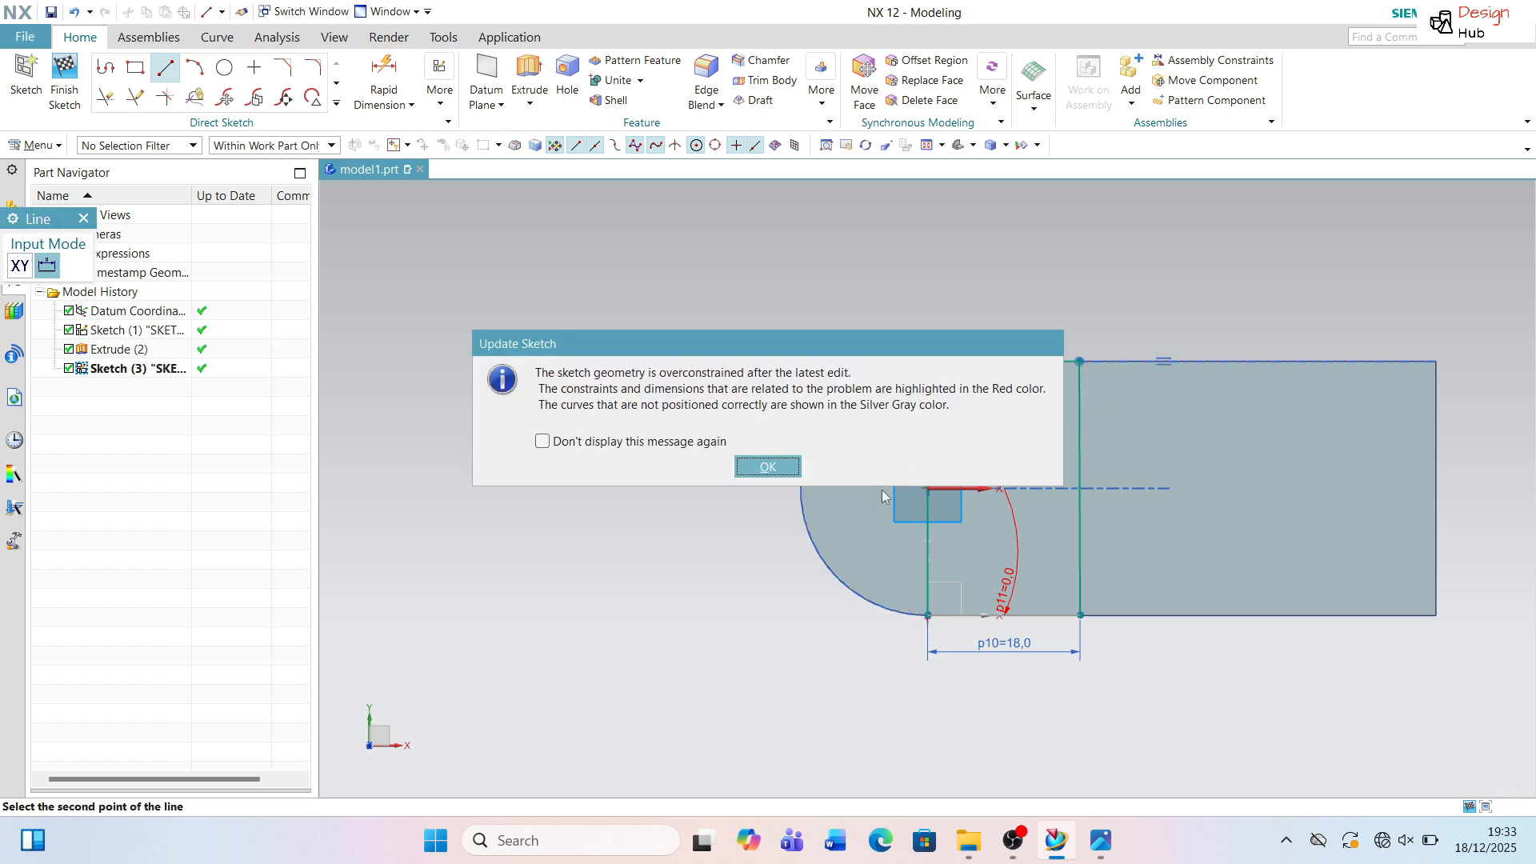
click(767, 466)
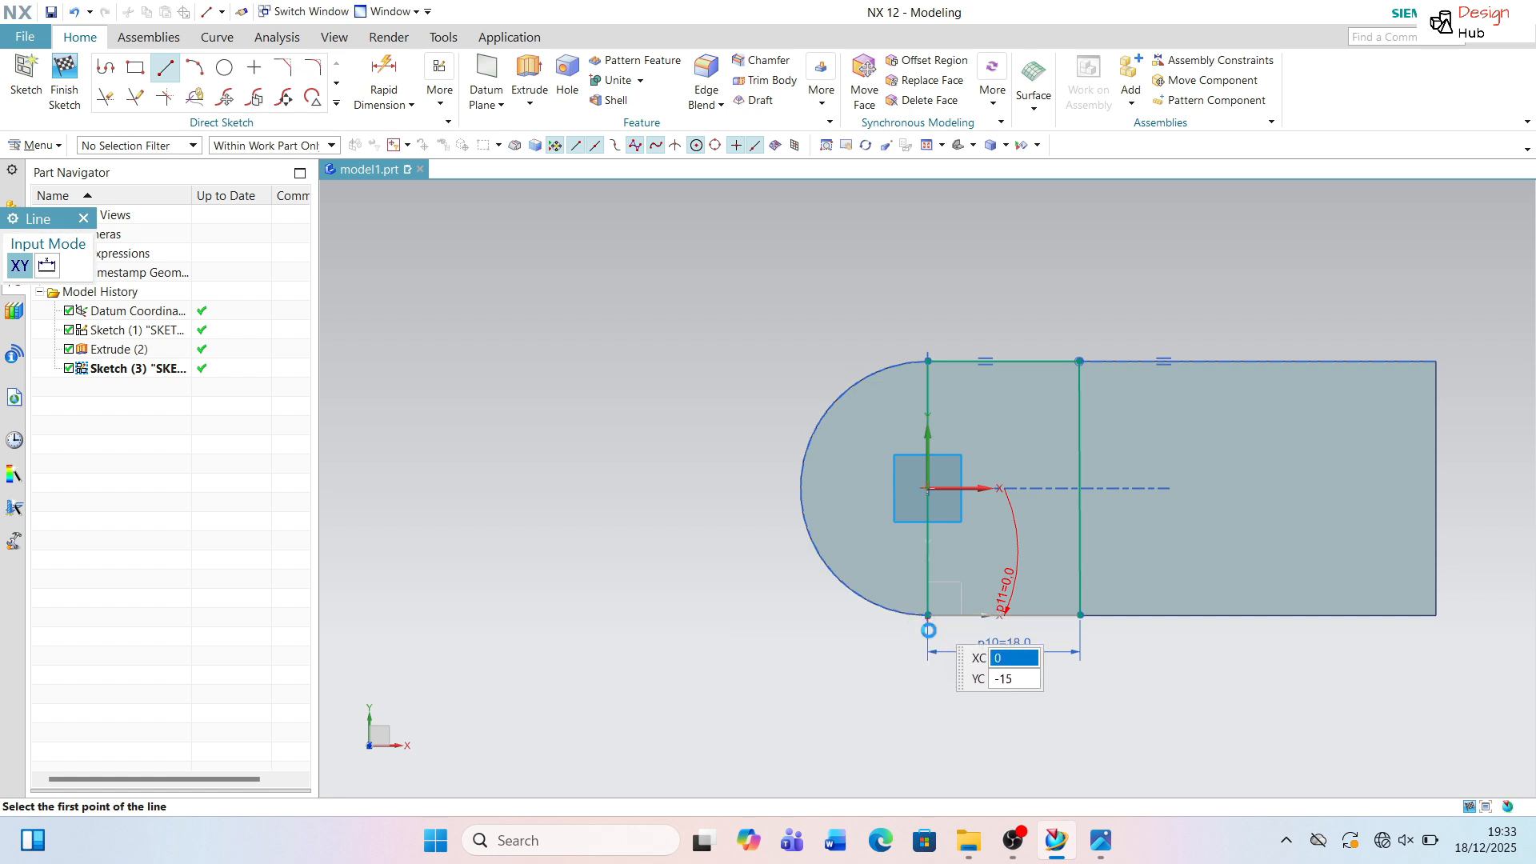
click(929, 616)
click(1081, 614)
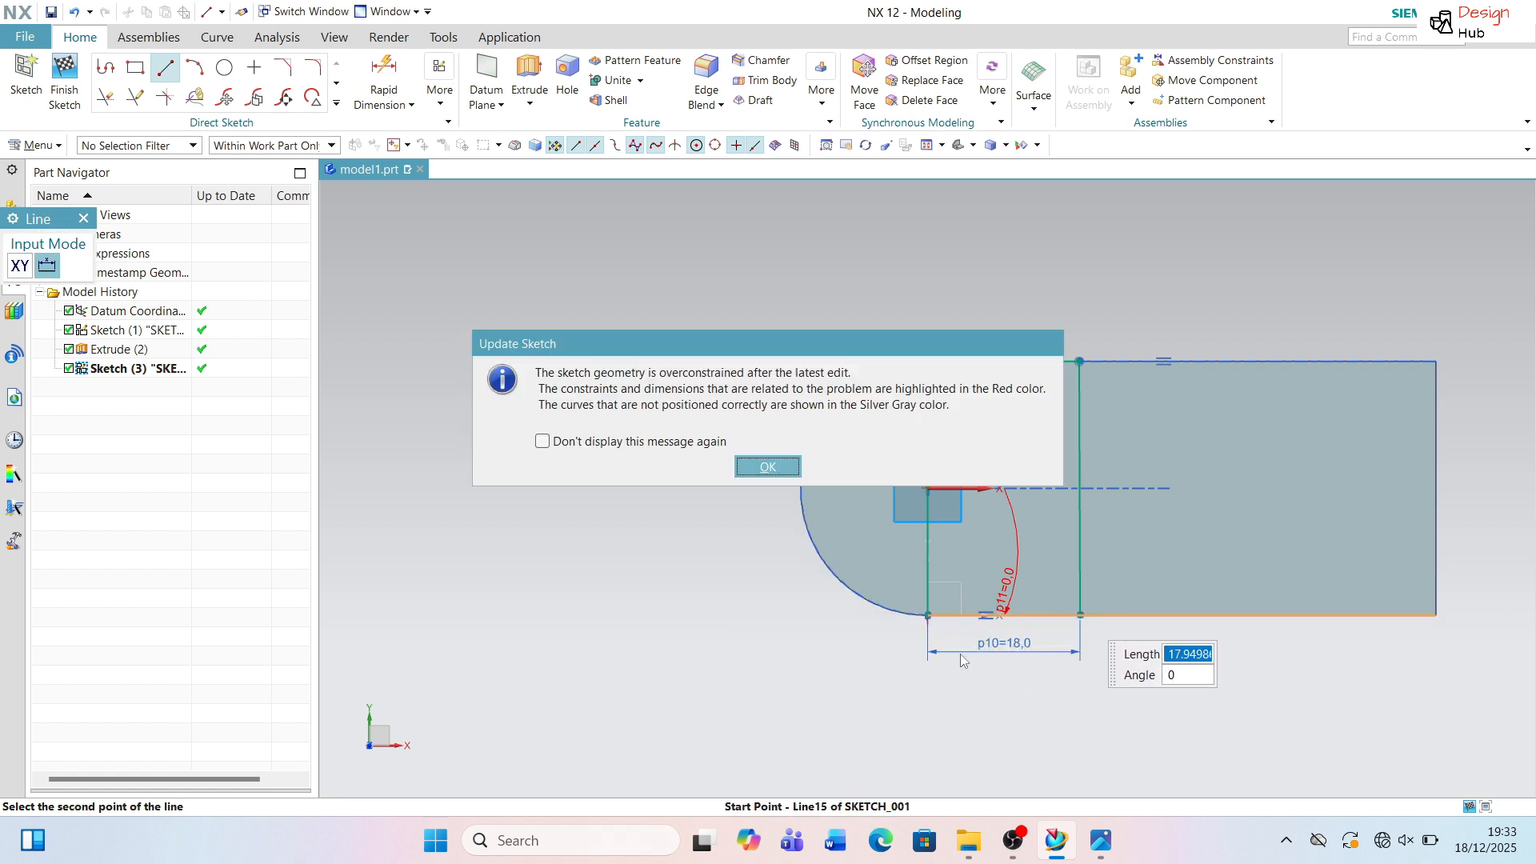
click(784, 465)
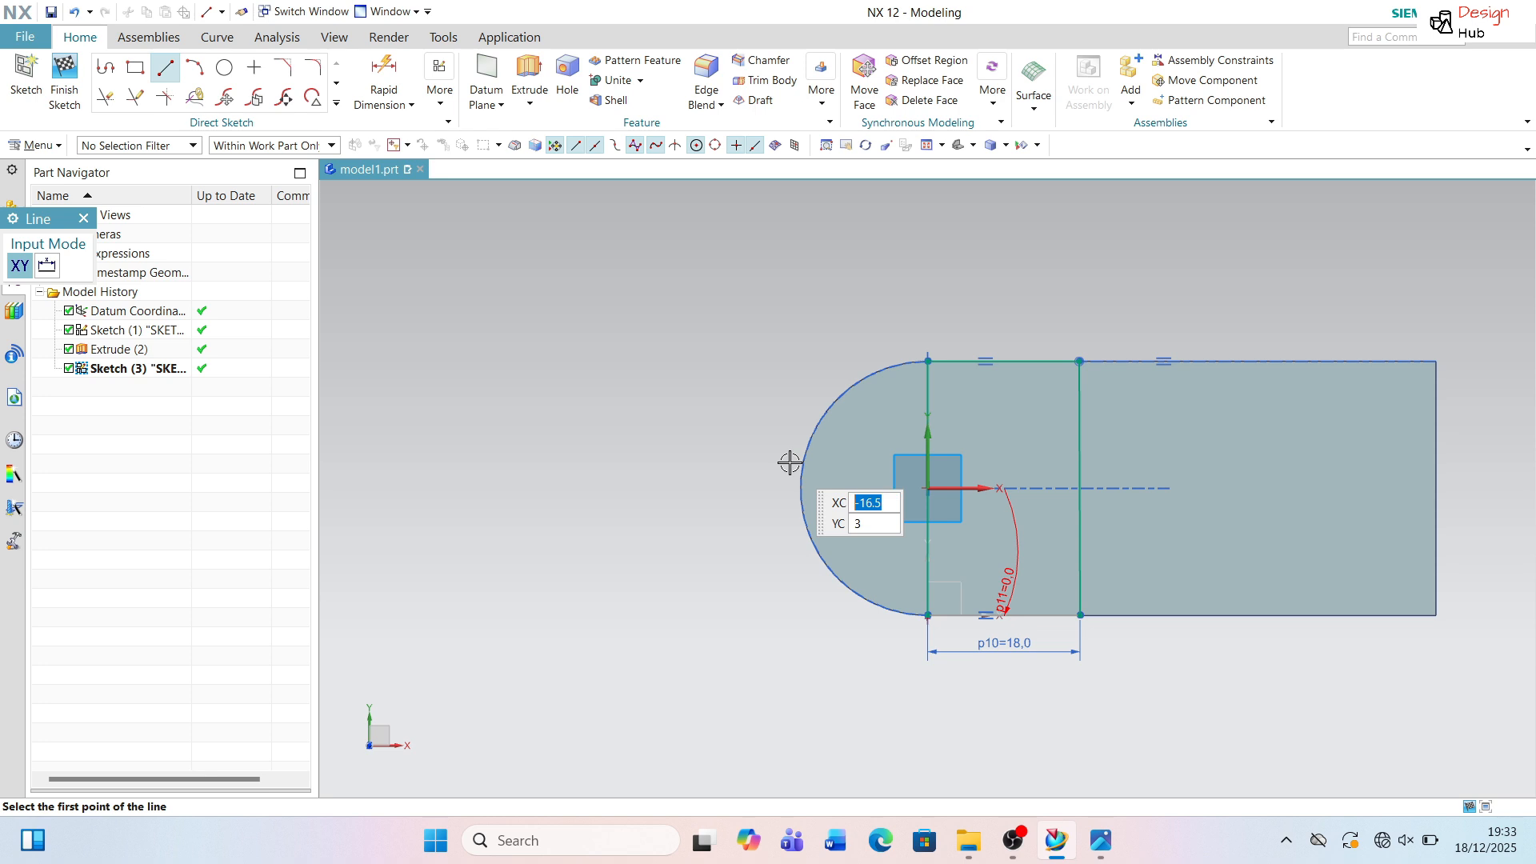
Draw a circle centred on the sketch origin through the first vertical line's upper endpoint, and check the reference drawing.
click(225, 67)
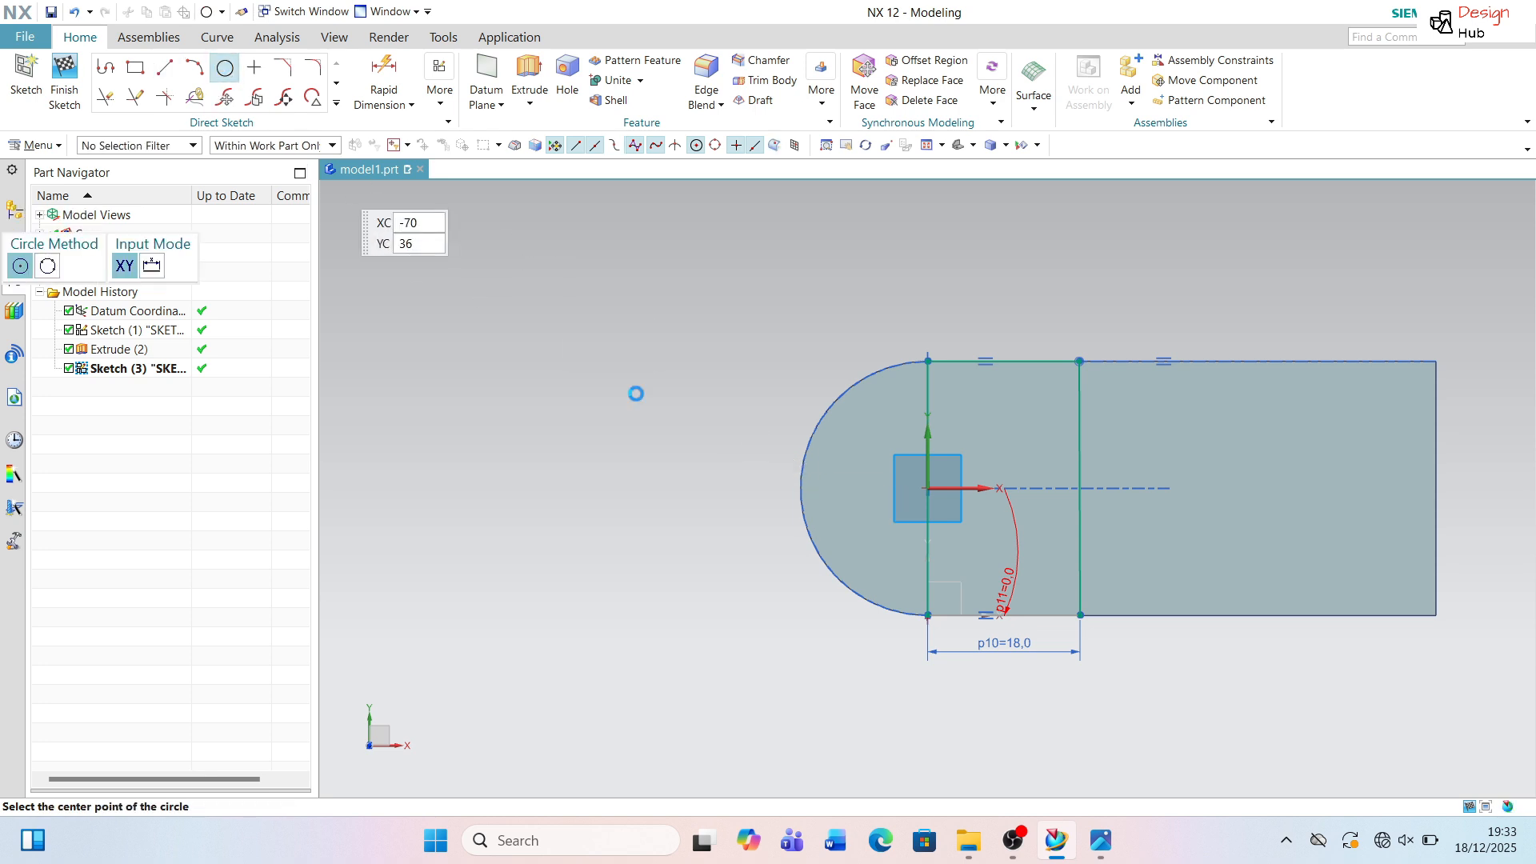
click(927, 488)
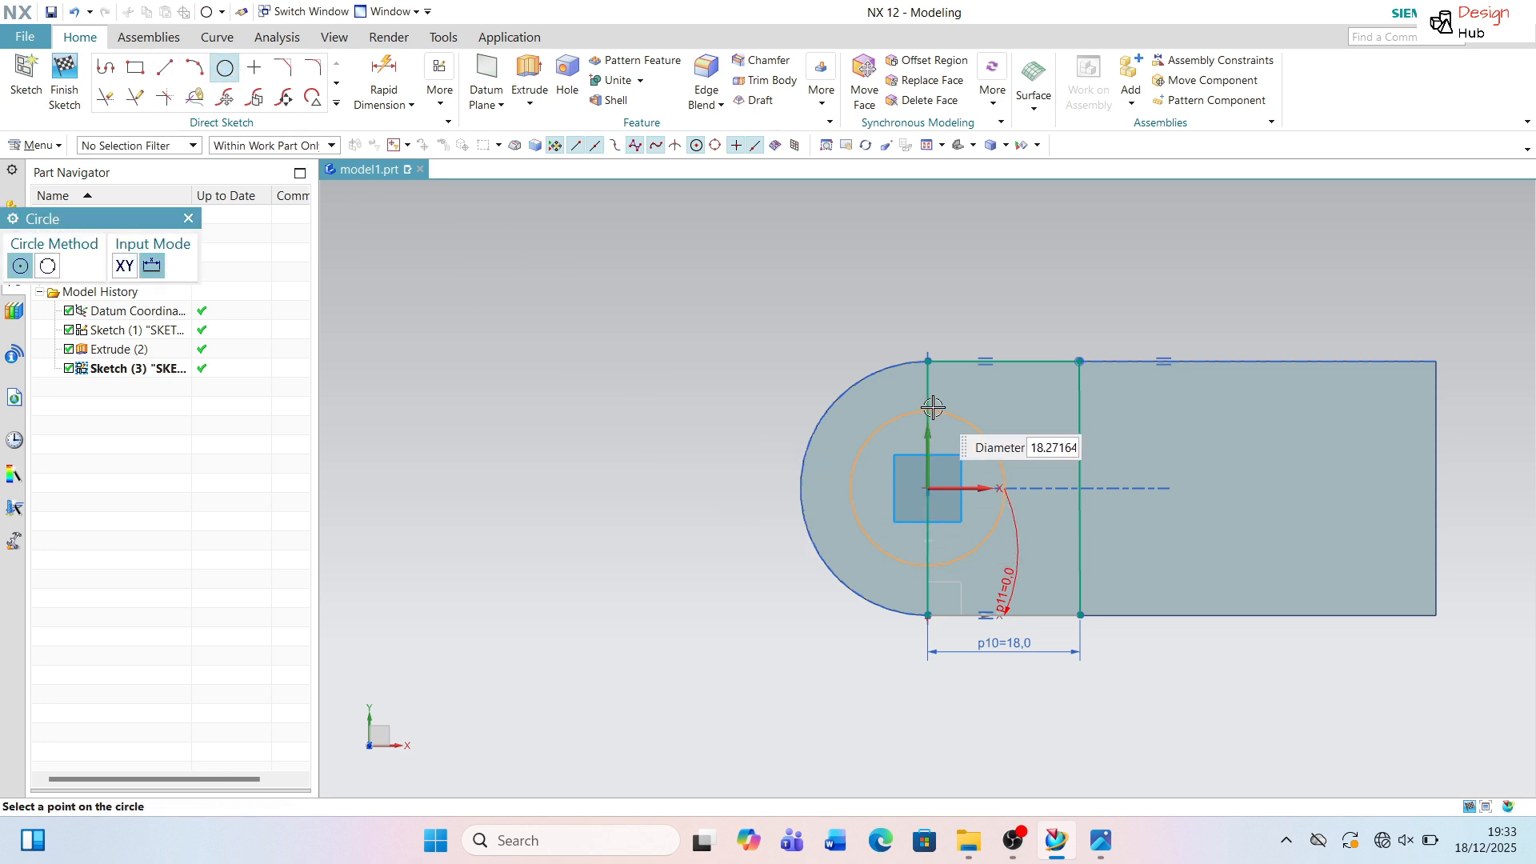
click(928, 363)
key(alt+Tab)
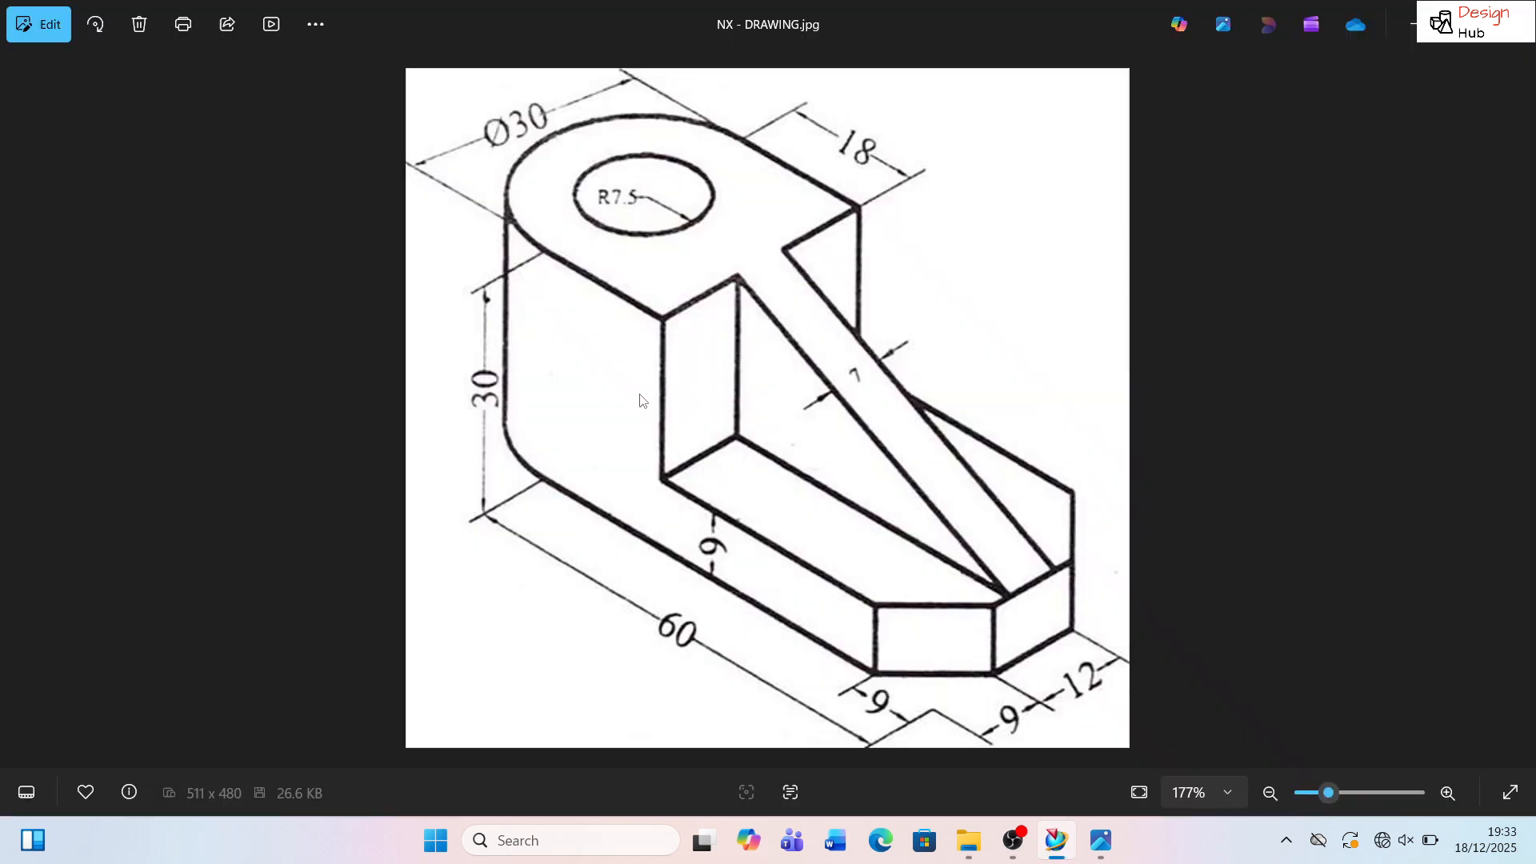
scroll(676, 334, down, 1)
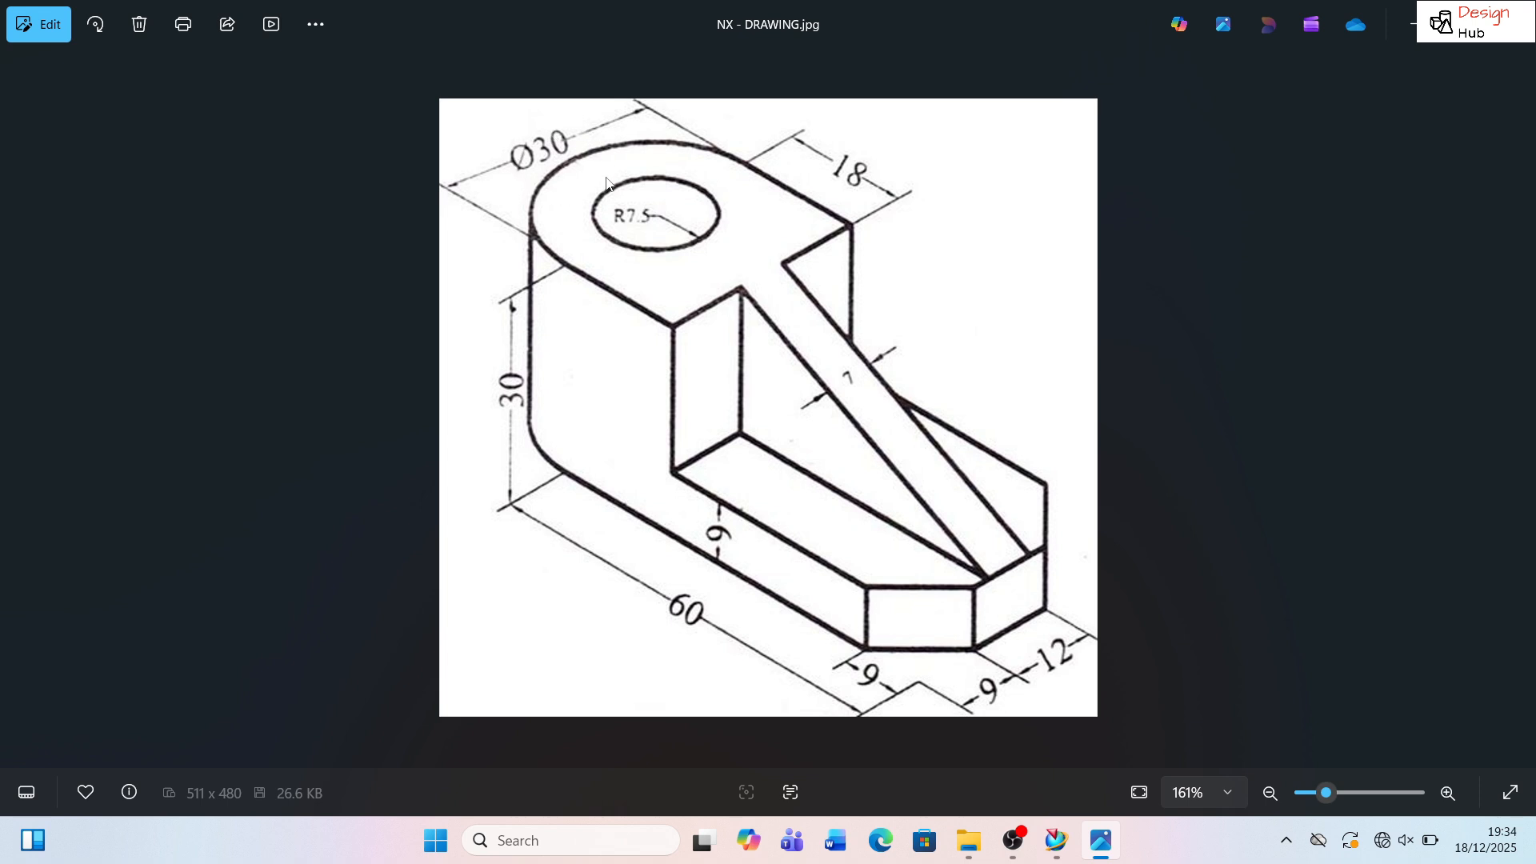
key(alt+Tab)
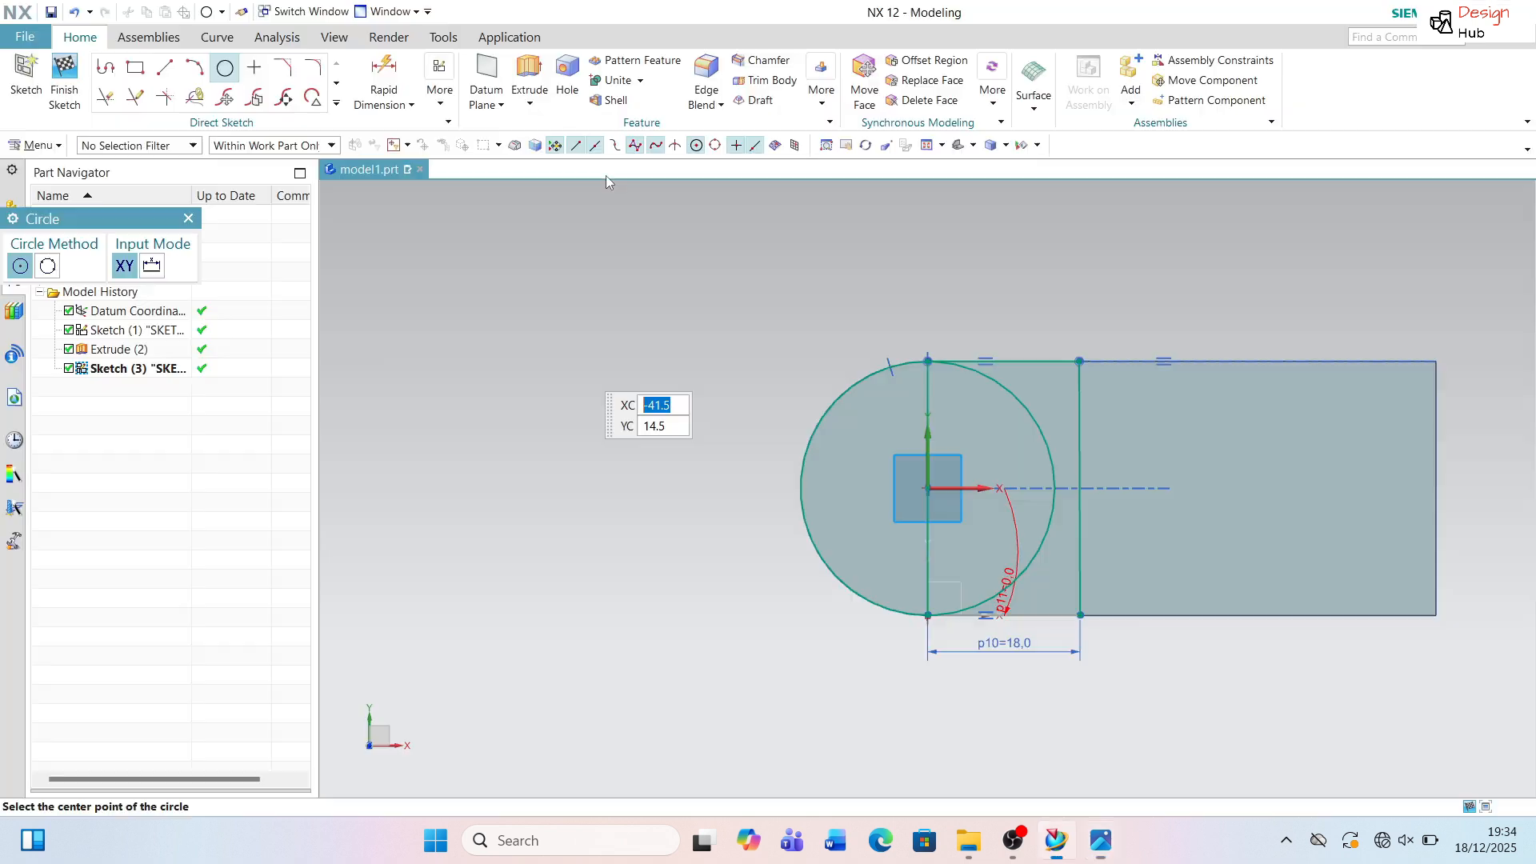
Trim away the circle's inner half and the vertical line across it to leave one closed round-ended profile.
click(110, 99)
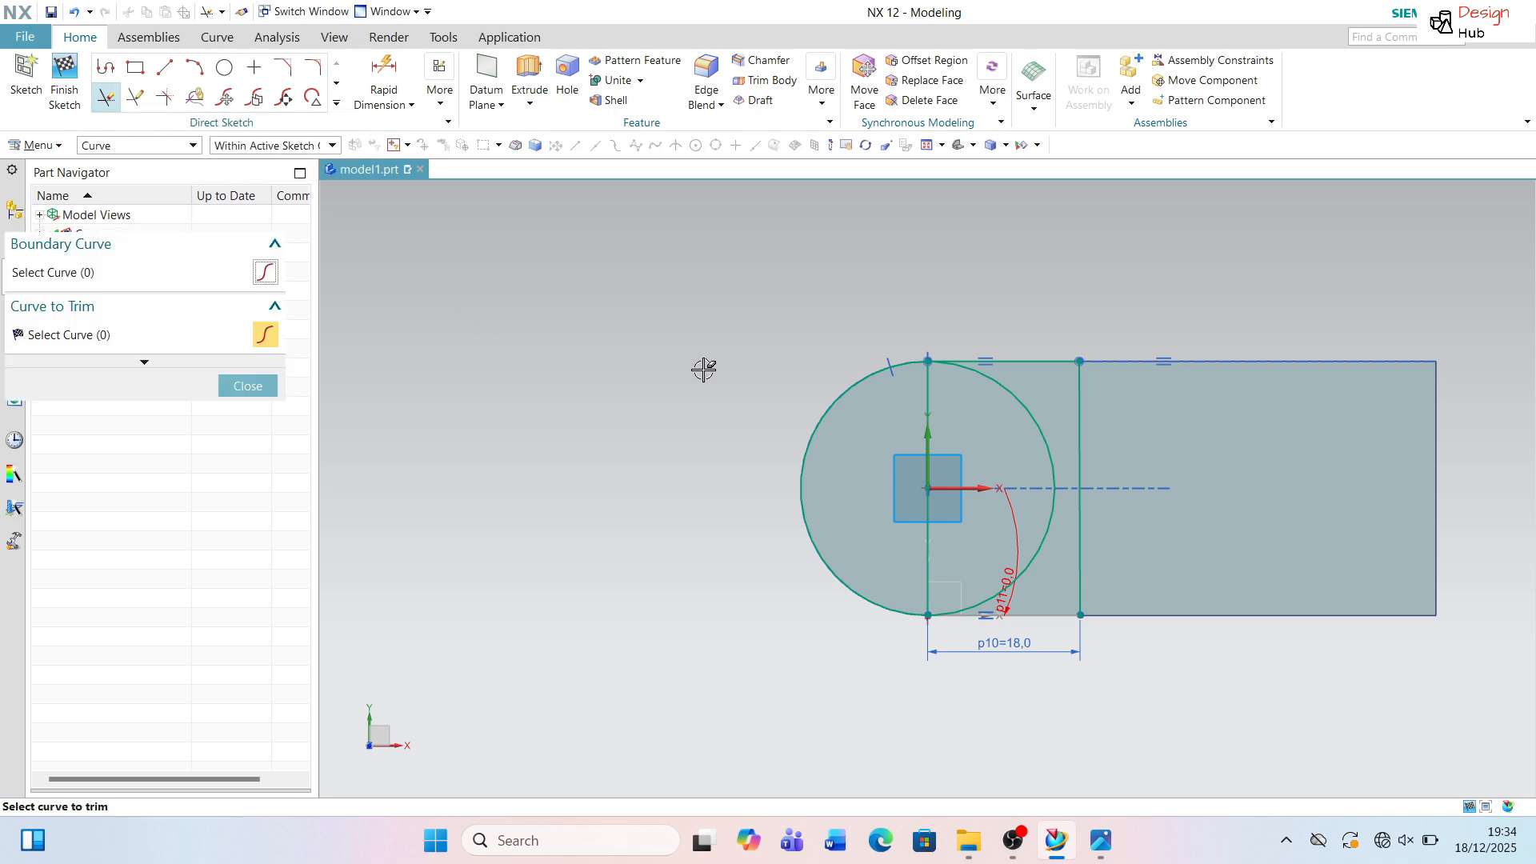
click(1032, 394)
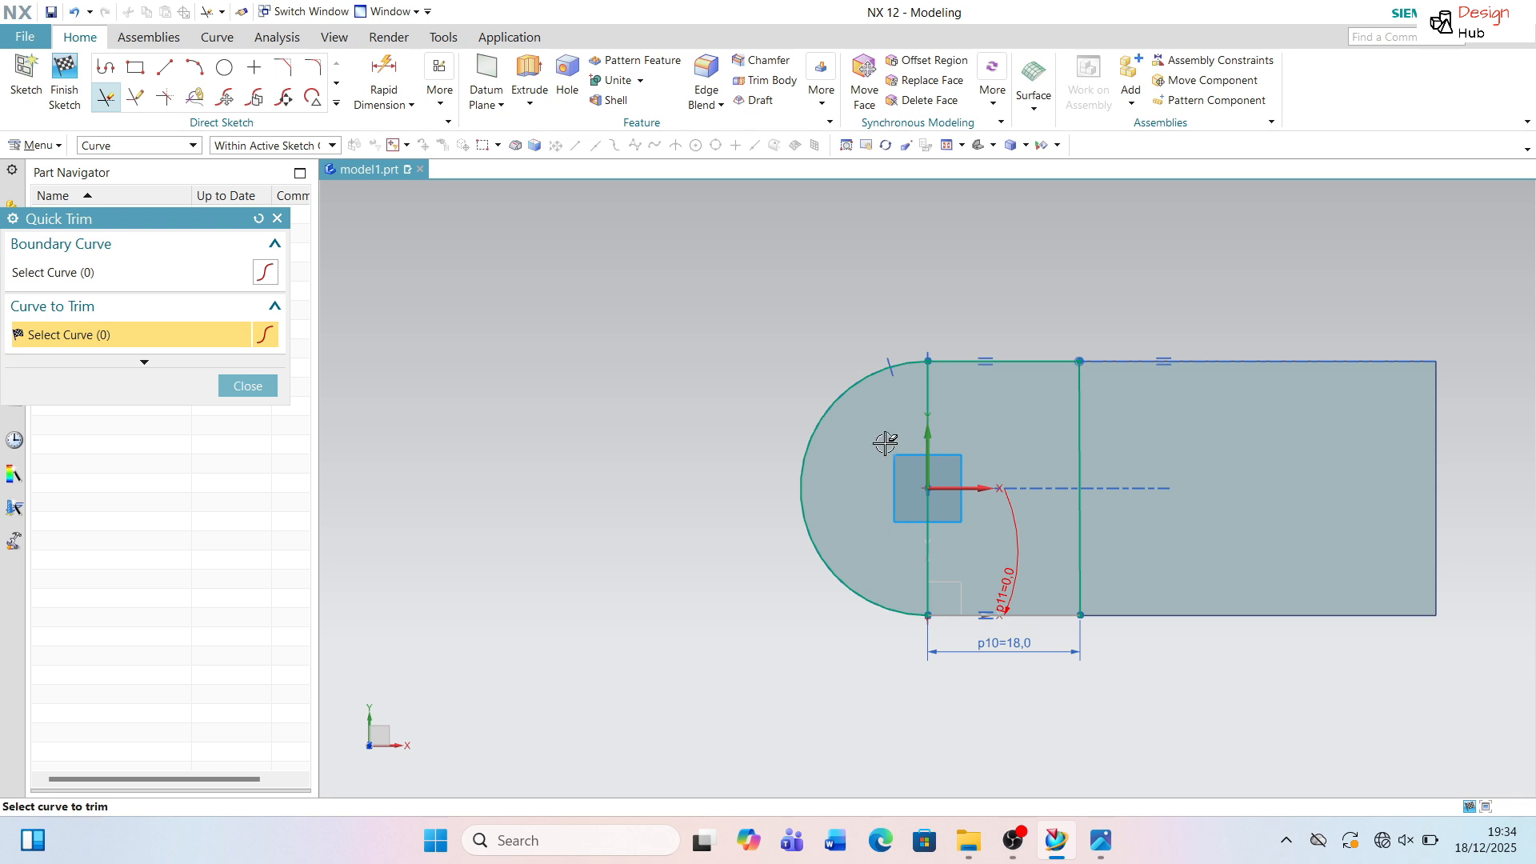
drag(858, 548, 845, 521)
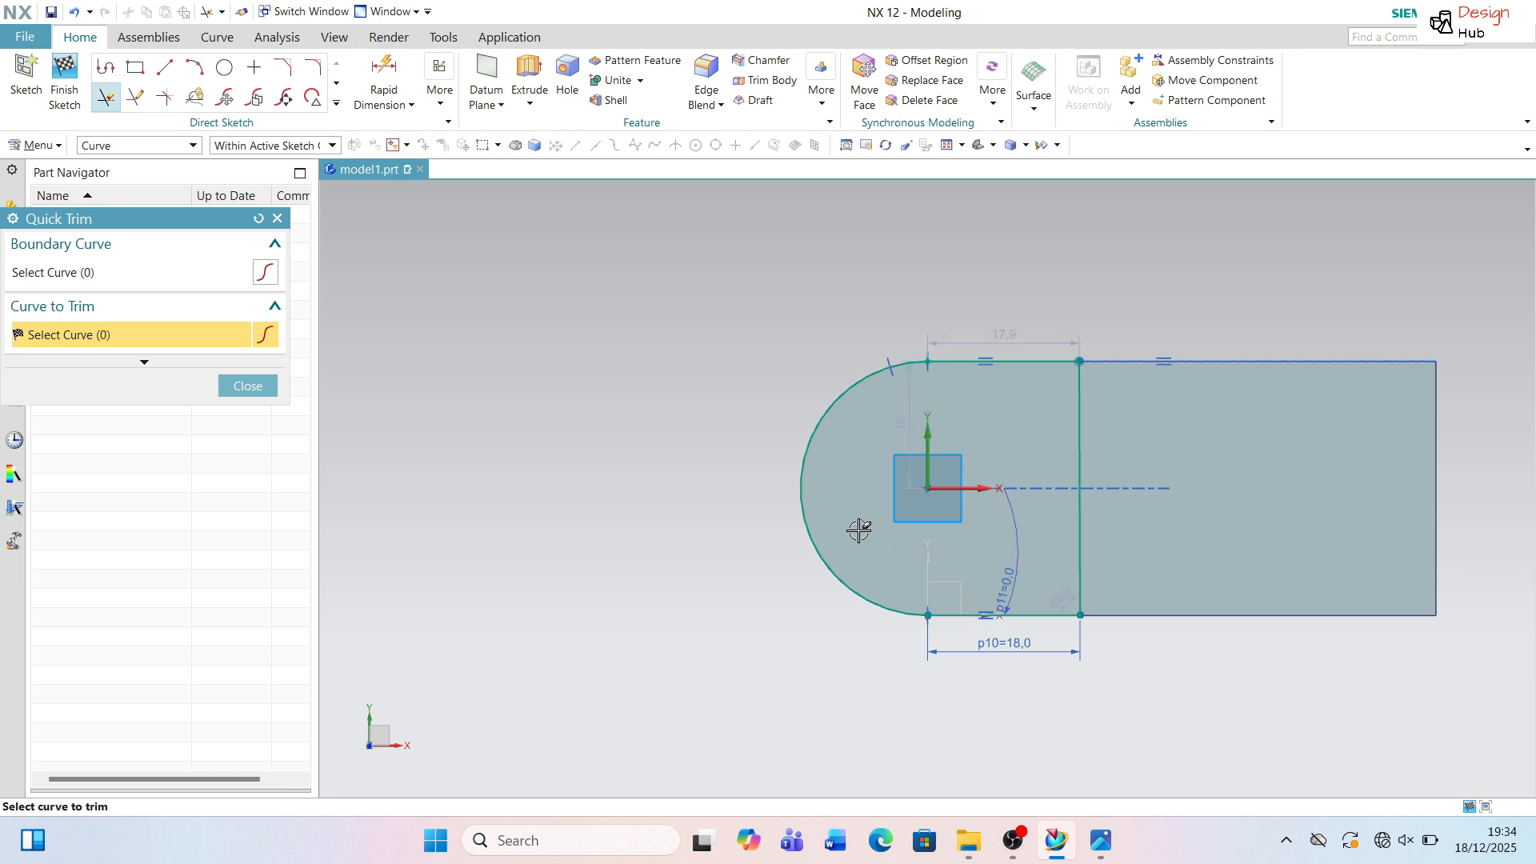
Compare the round-ended sketch profile with the reference drawing and examine the height dimensions of the upright block.
key(alt+Tab)
scroll(703, 450, down, 1)
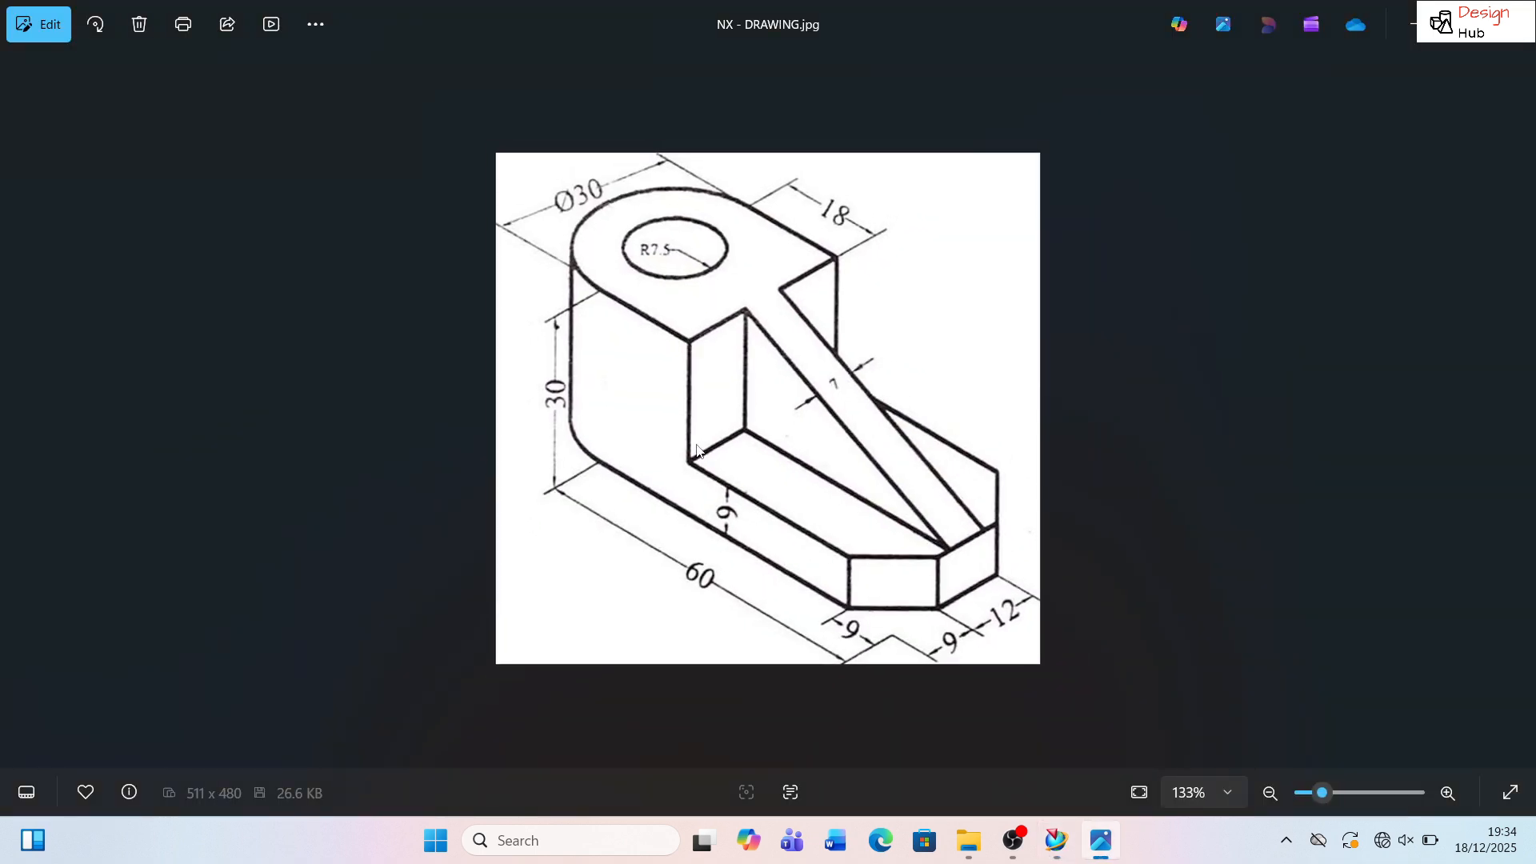
scroll(679, 248, up, 1)
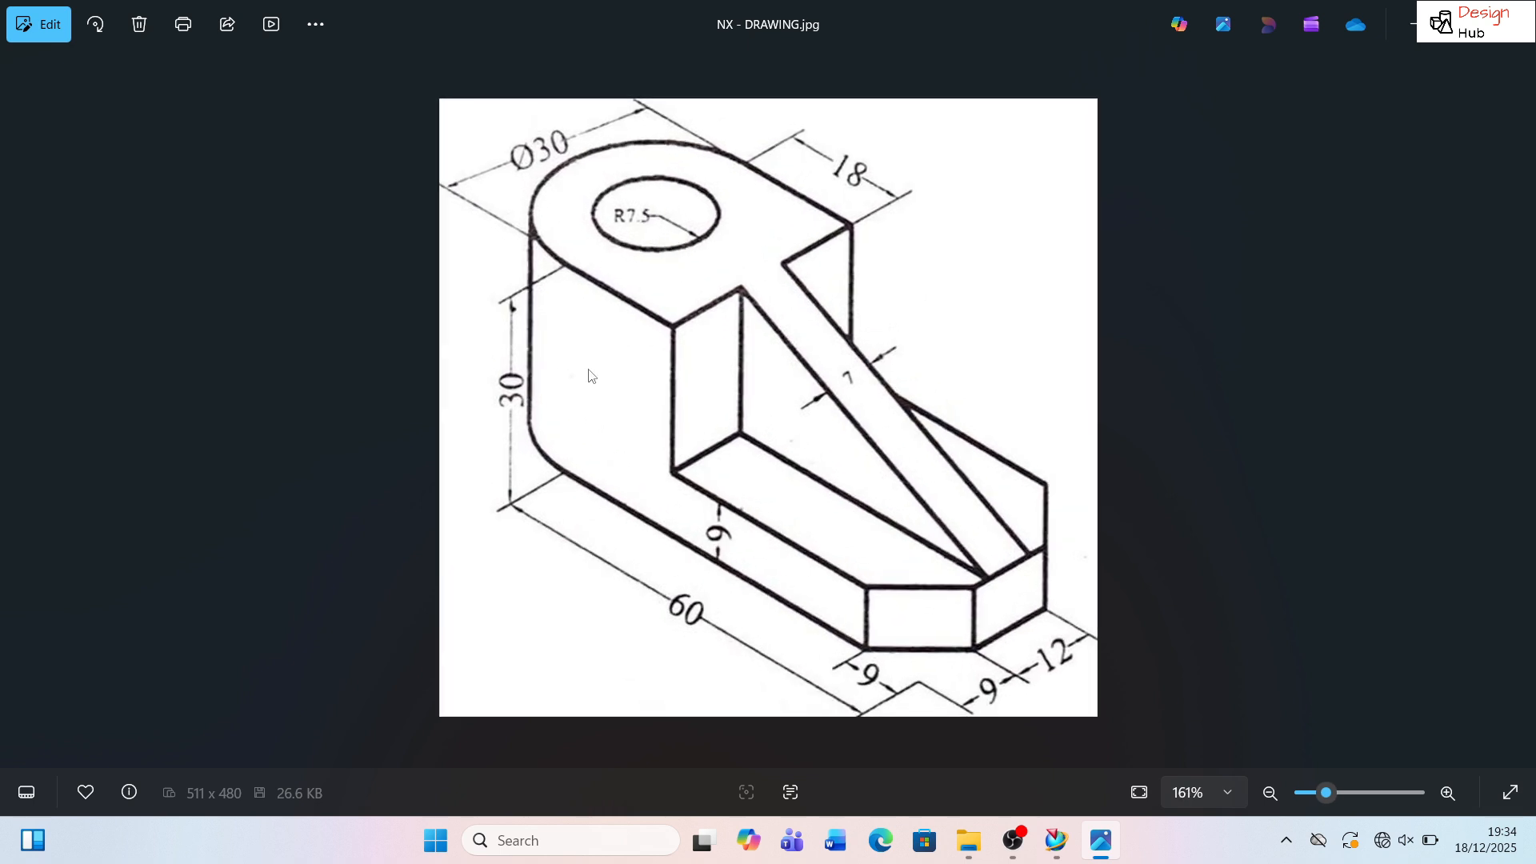
key(alt+Tab)
middle_drag(858, 520, 814, 448)
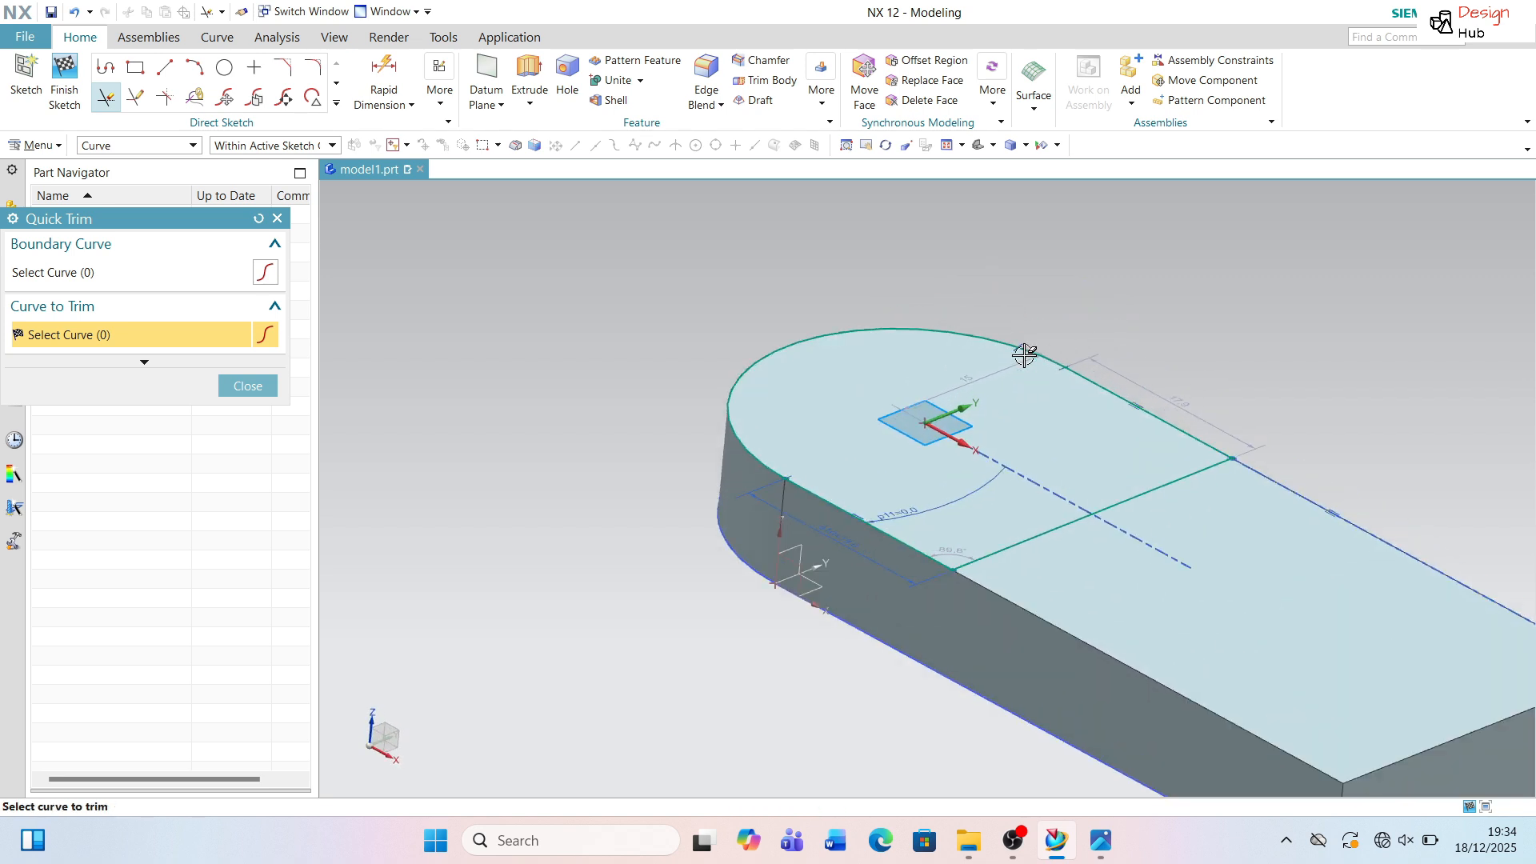
key(alt+Tab)
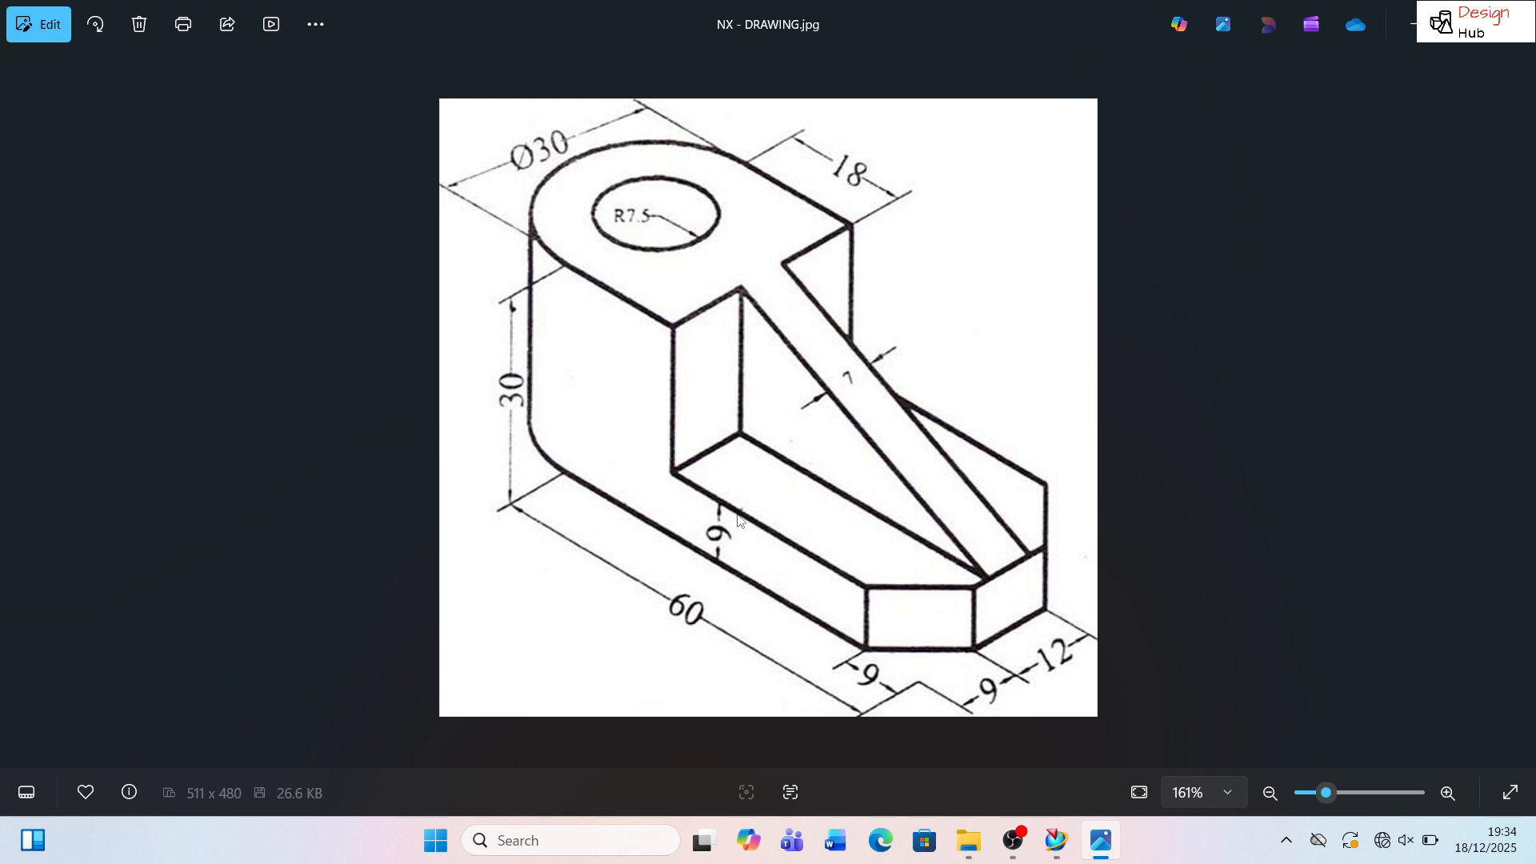
key(alt+Tab)
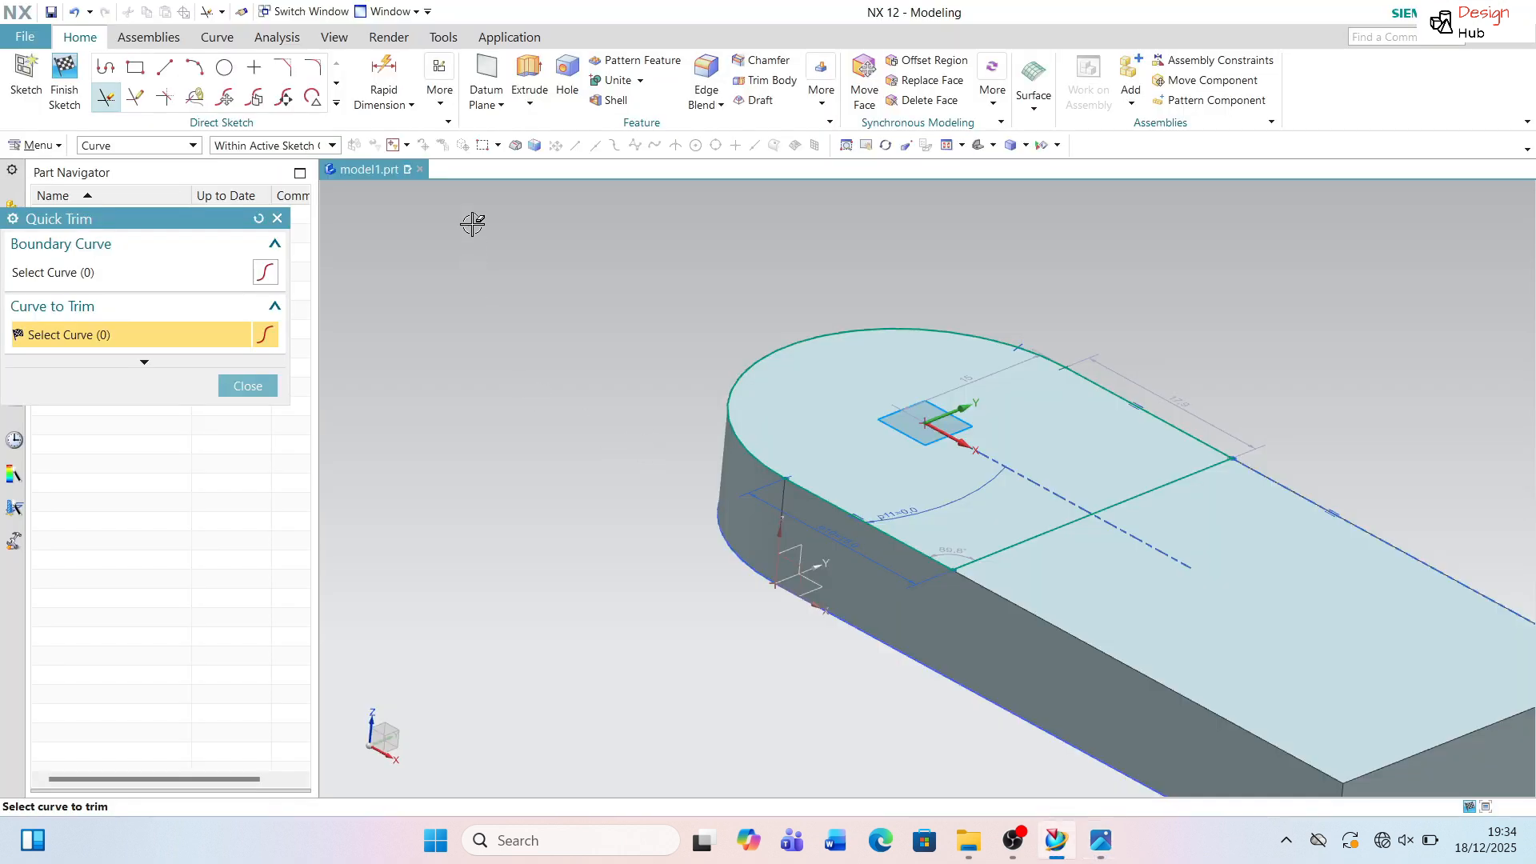
Extrude the round-ended profile from the plate's top face with start distance 21 mm and end distance 0, uniting it with the base plate.
click(535, 76)
double_click(170, 457)
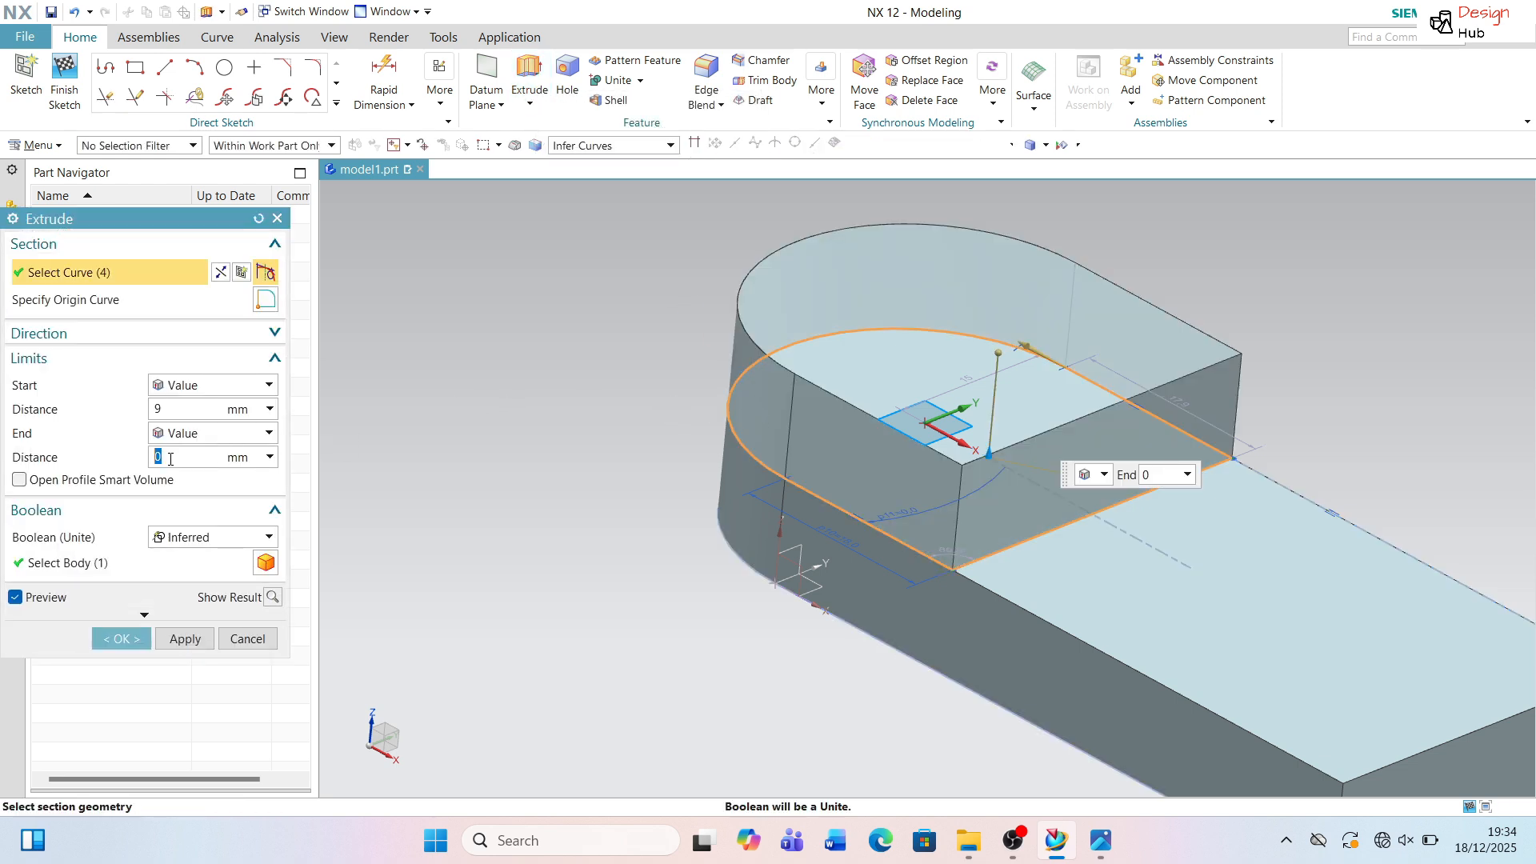
double_click(159, 409)
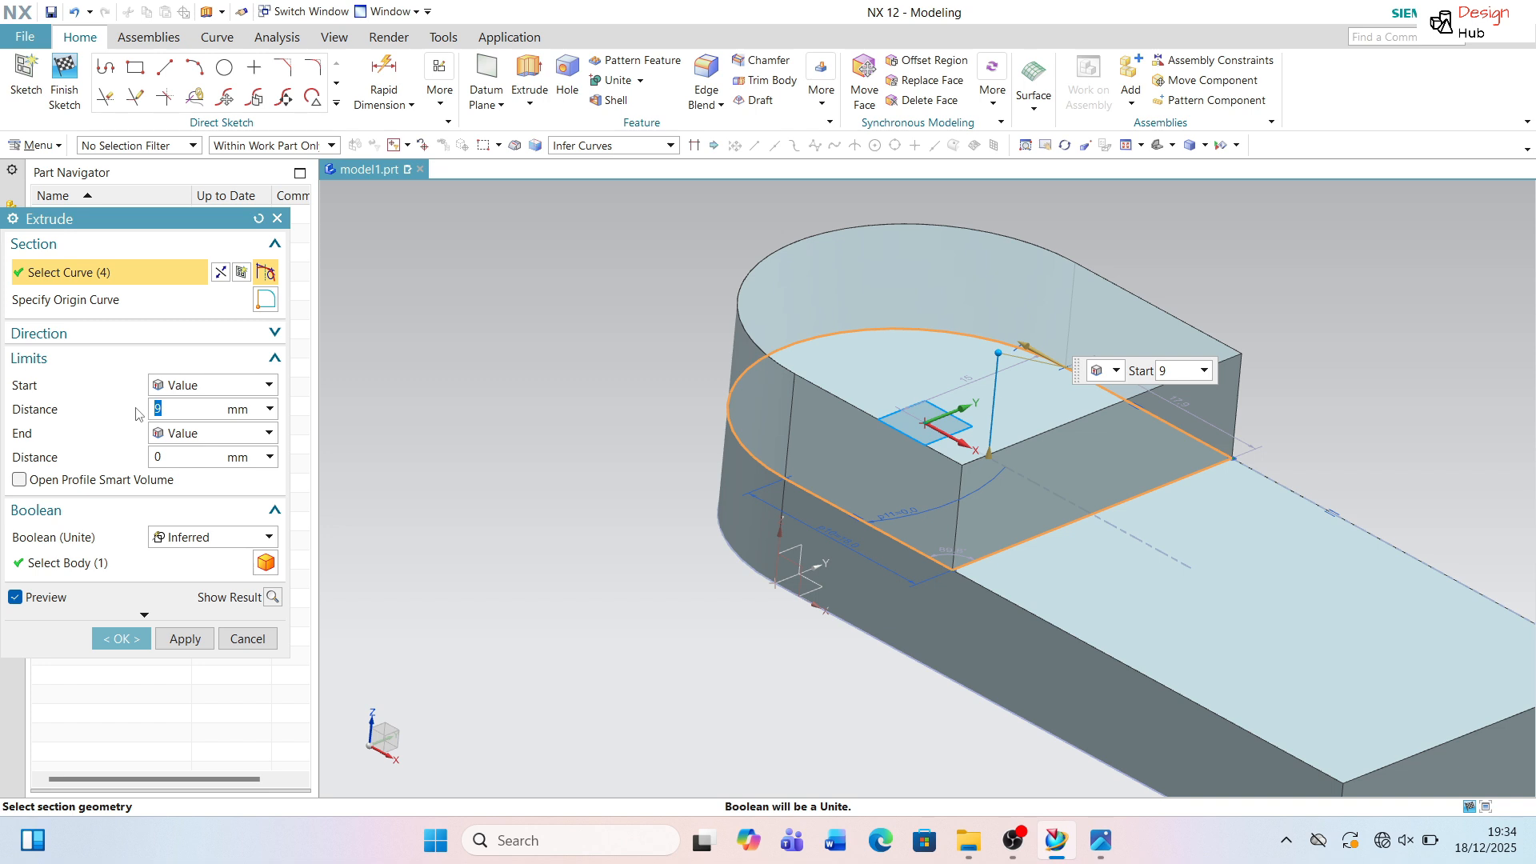
text(21)
key(Return)
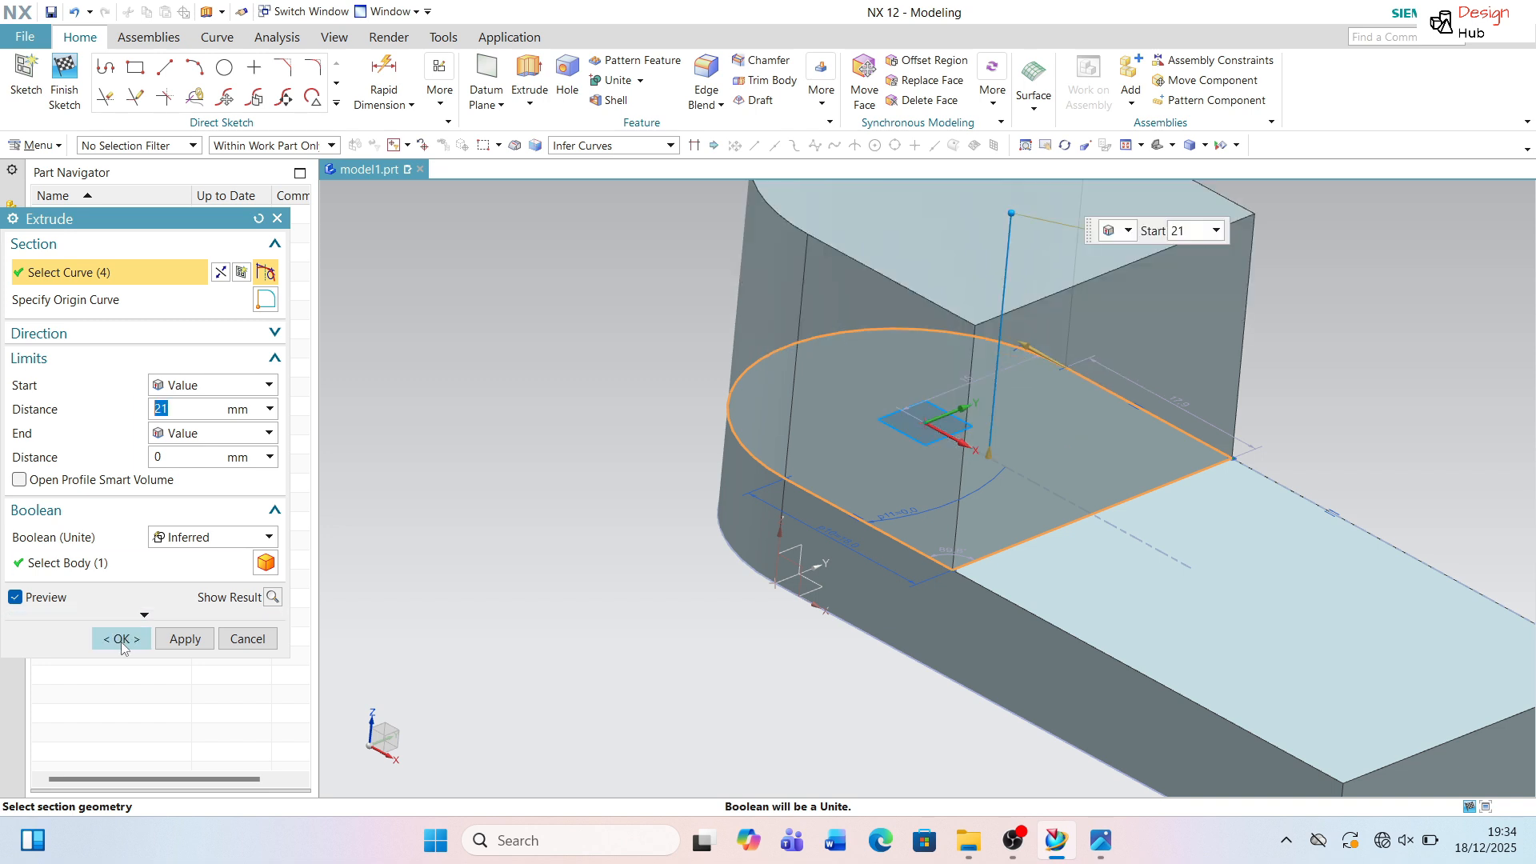
click(208, 537)
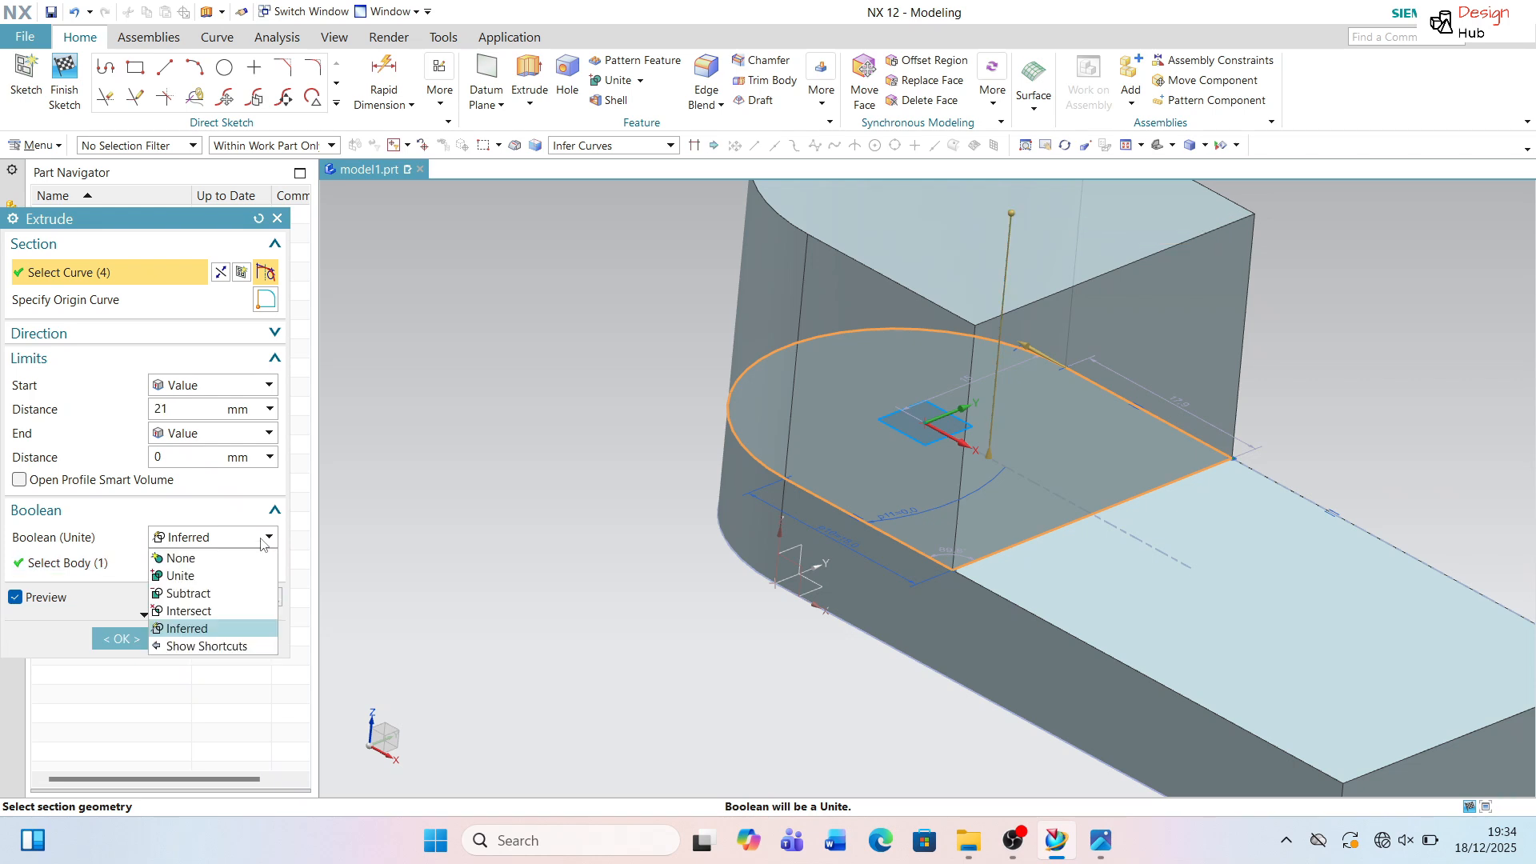
click(181, 577)
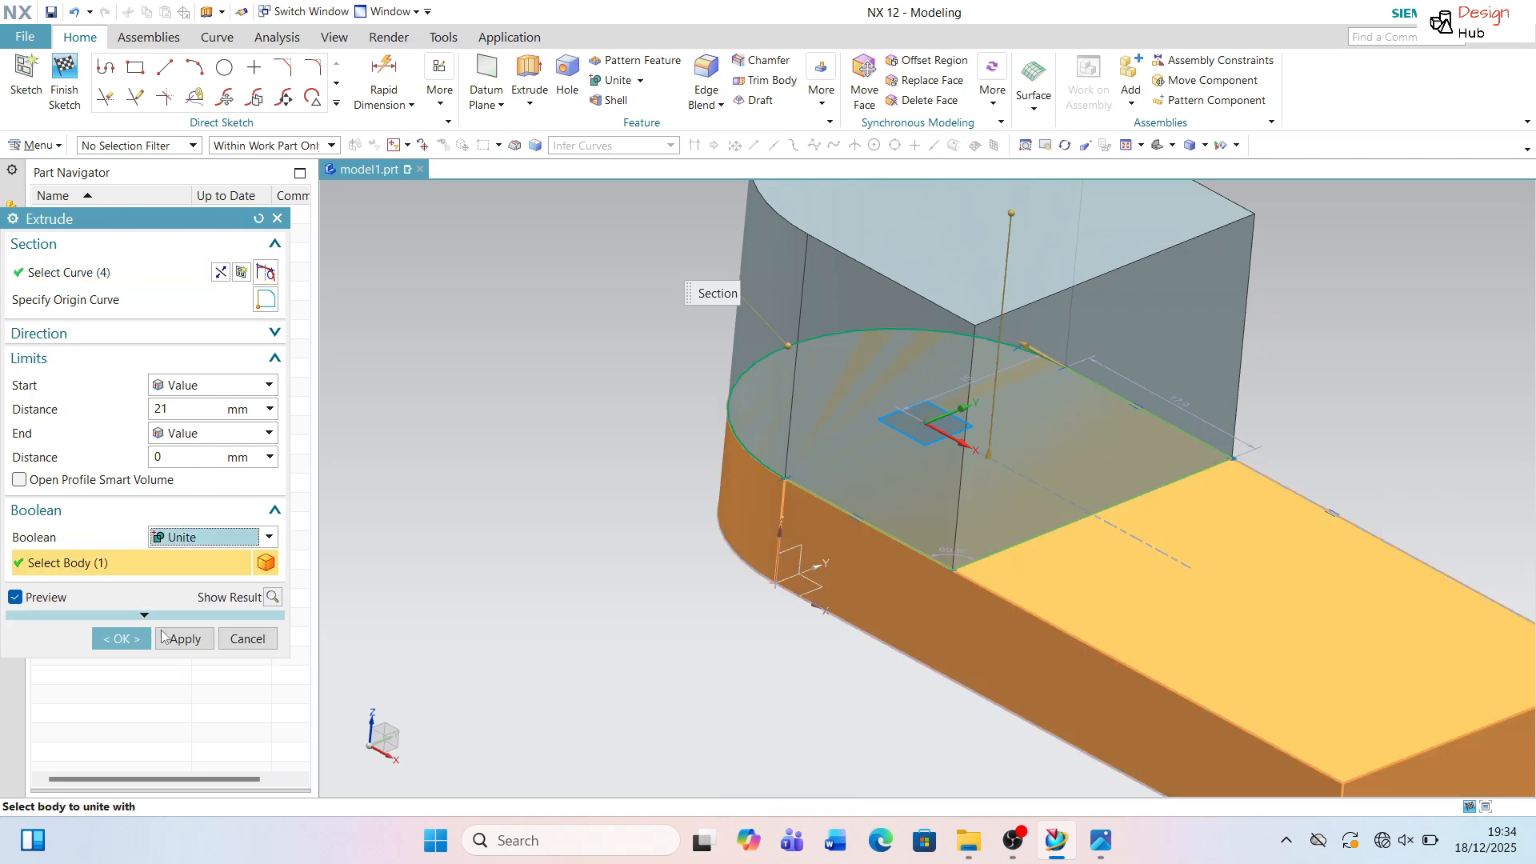
click(119, 638)
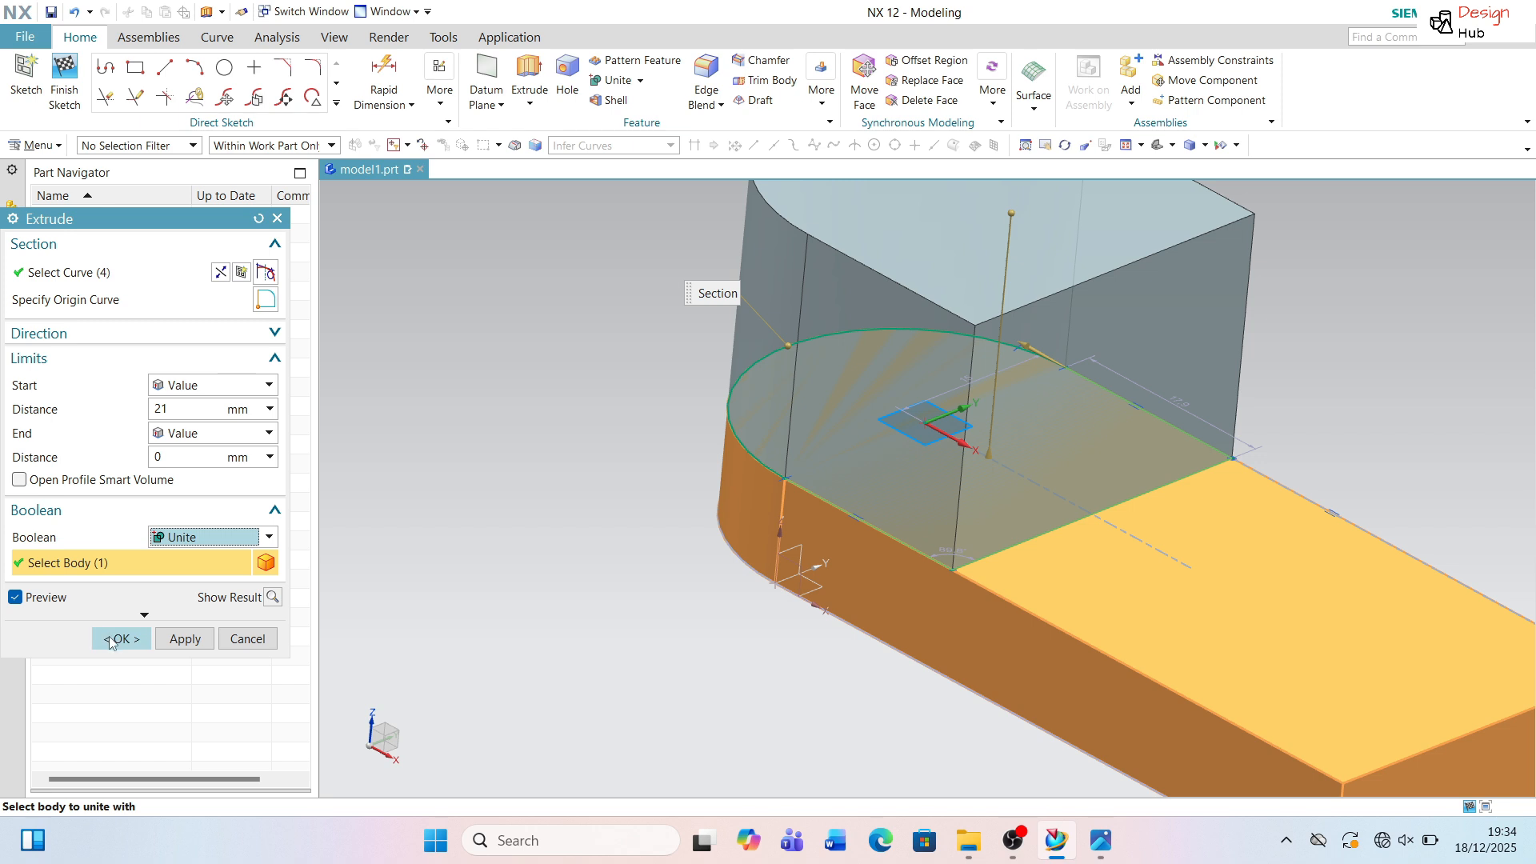
Check the hole radius on the reference drawing and start a sketch on the upright block's top face.
scroll(584, 590, up, 3)
middle_drag(583, 591, 578, 555)
scroll(501, 514, up, 2)
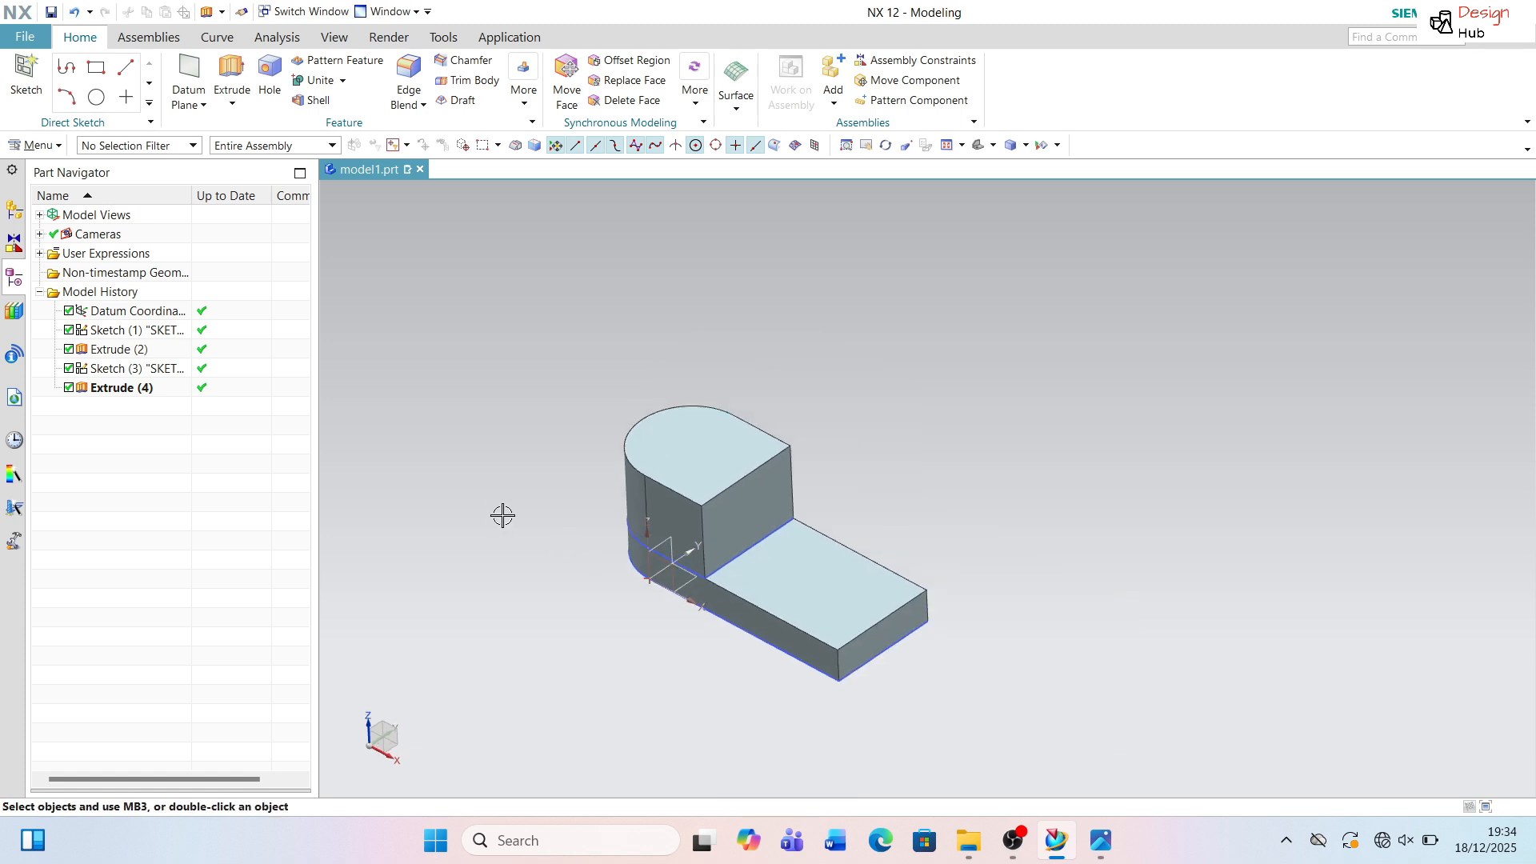
scroll(499, 512, down, 4)
scroll(531, 494, up, 2)
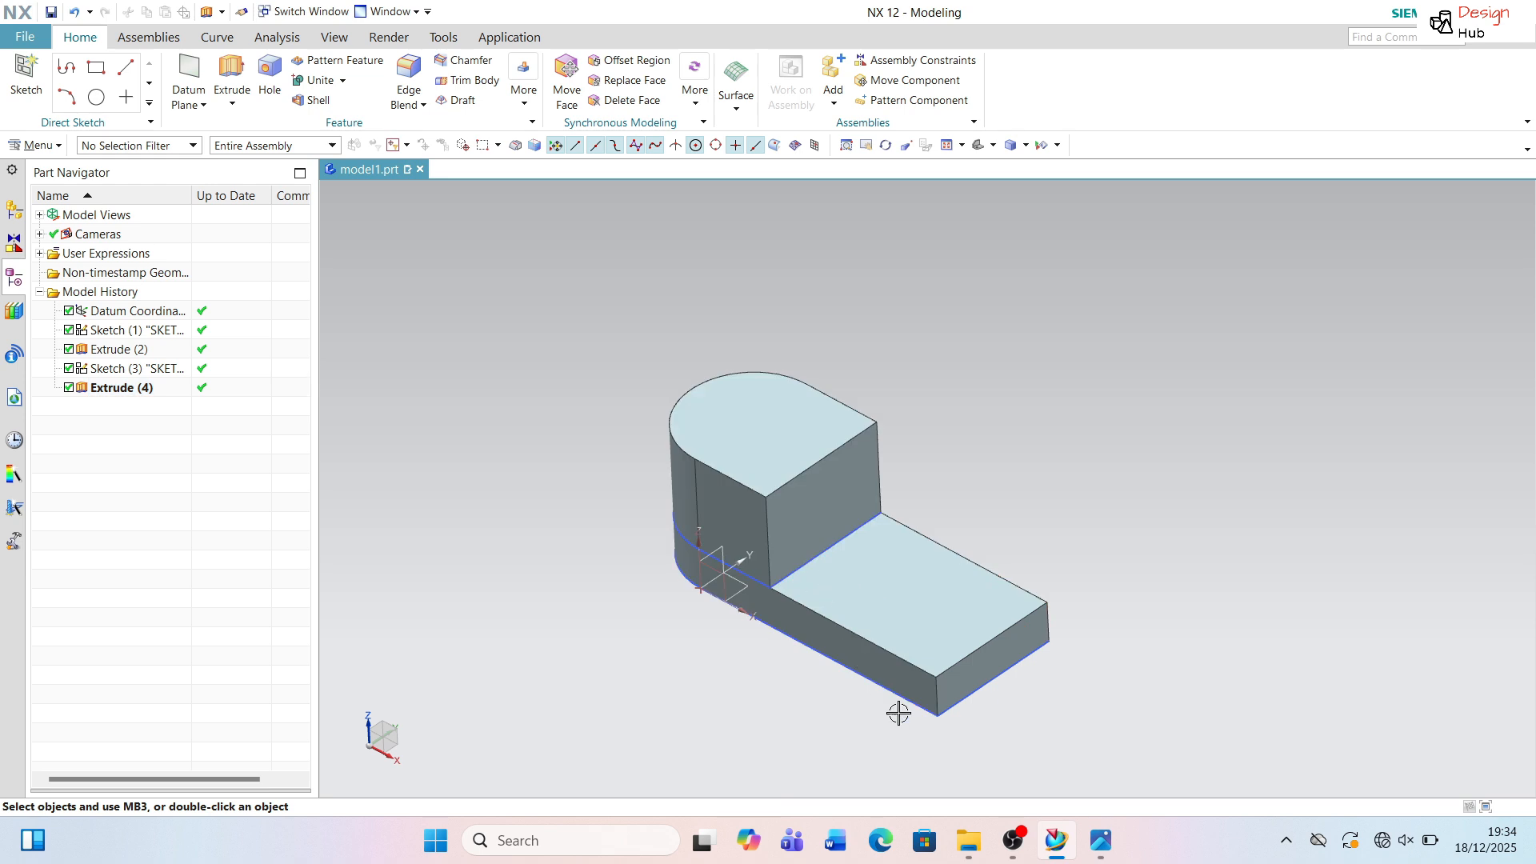
key(alt+Tab)
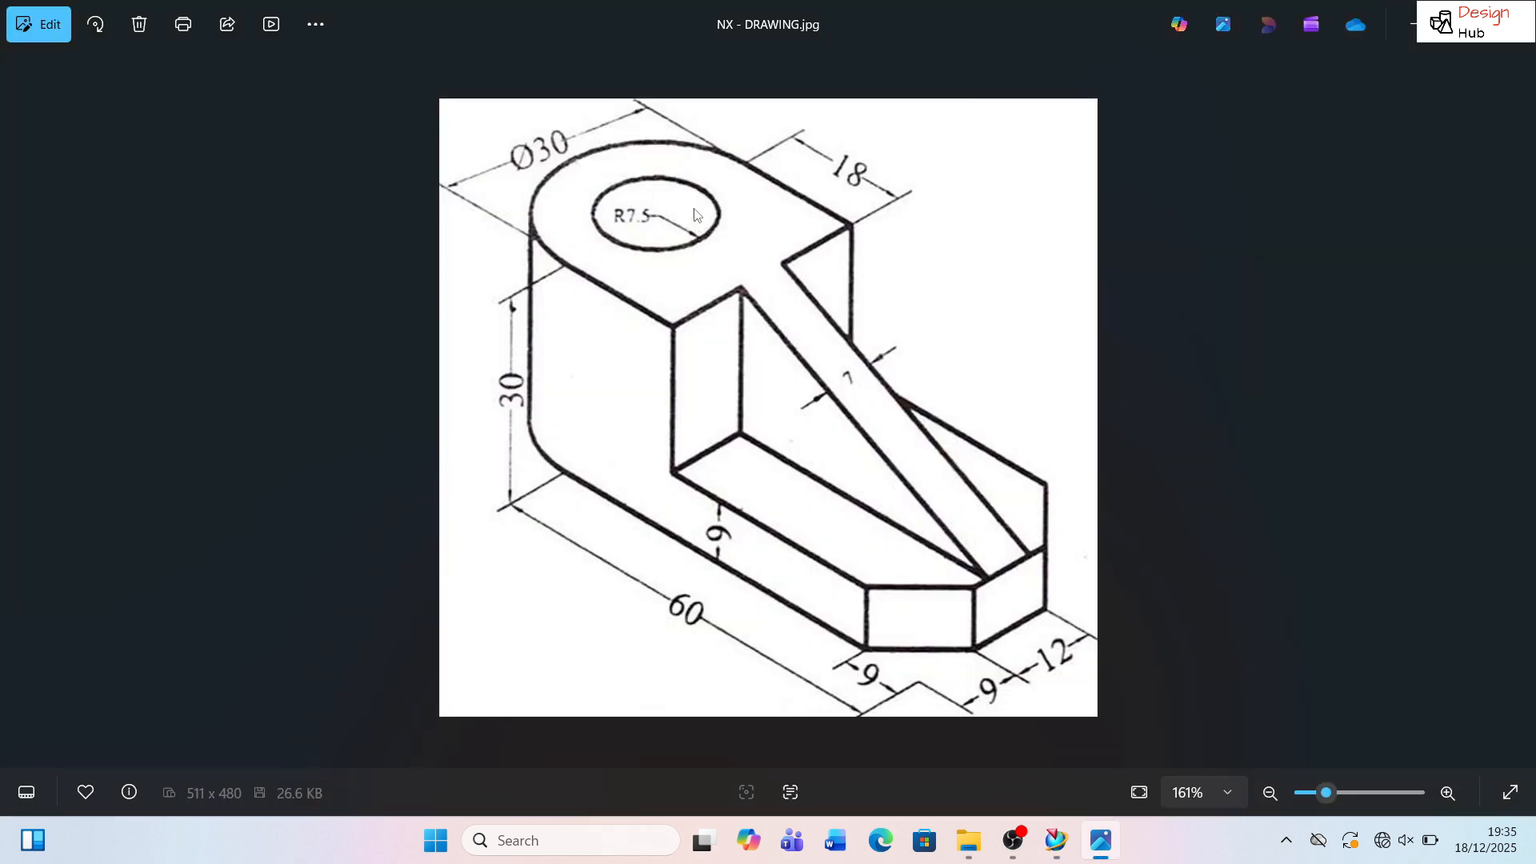
key(alt+Tab)
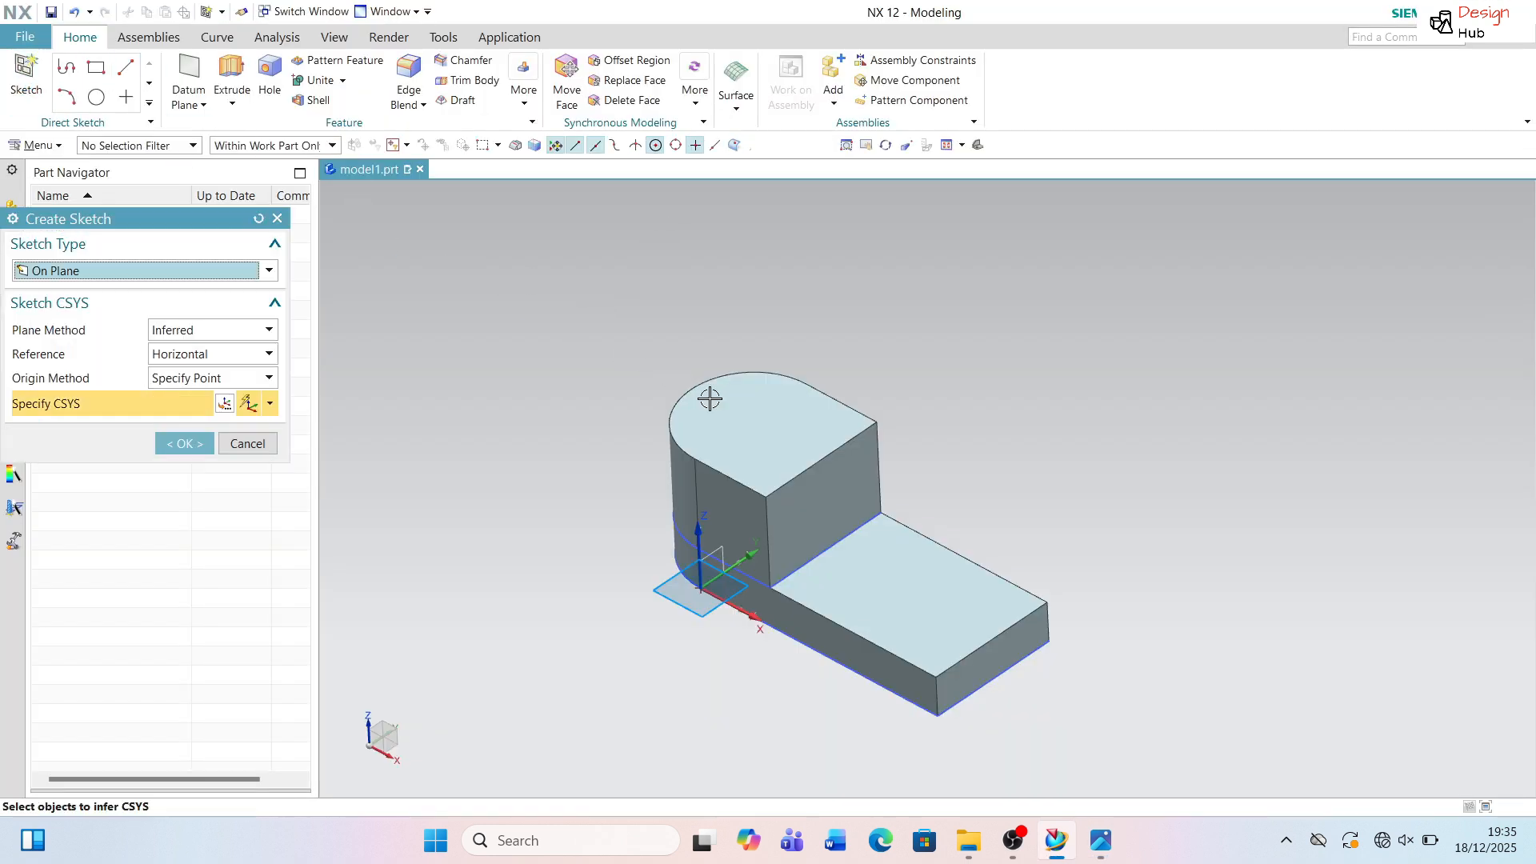
click(631, 411)
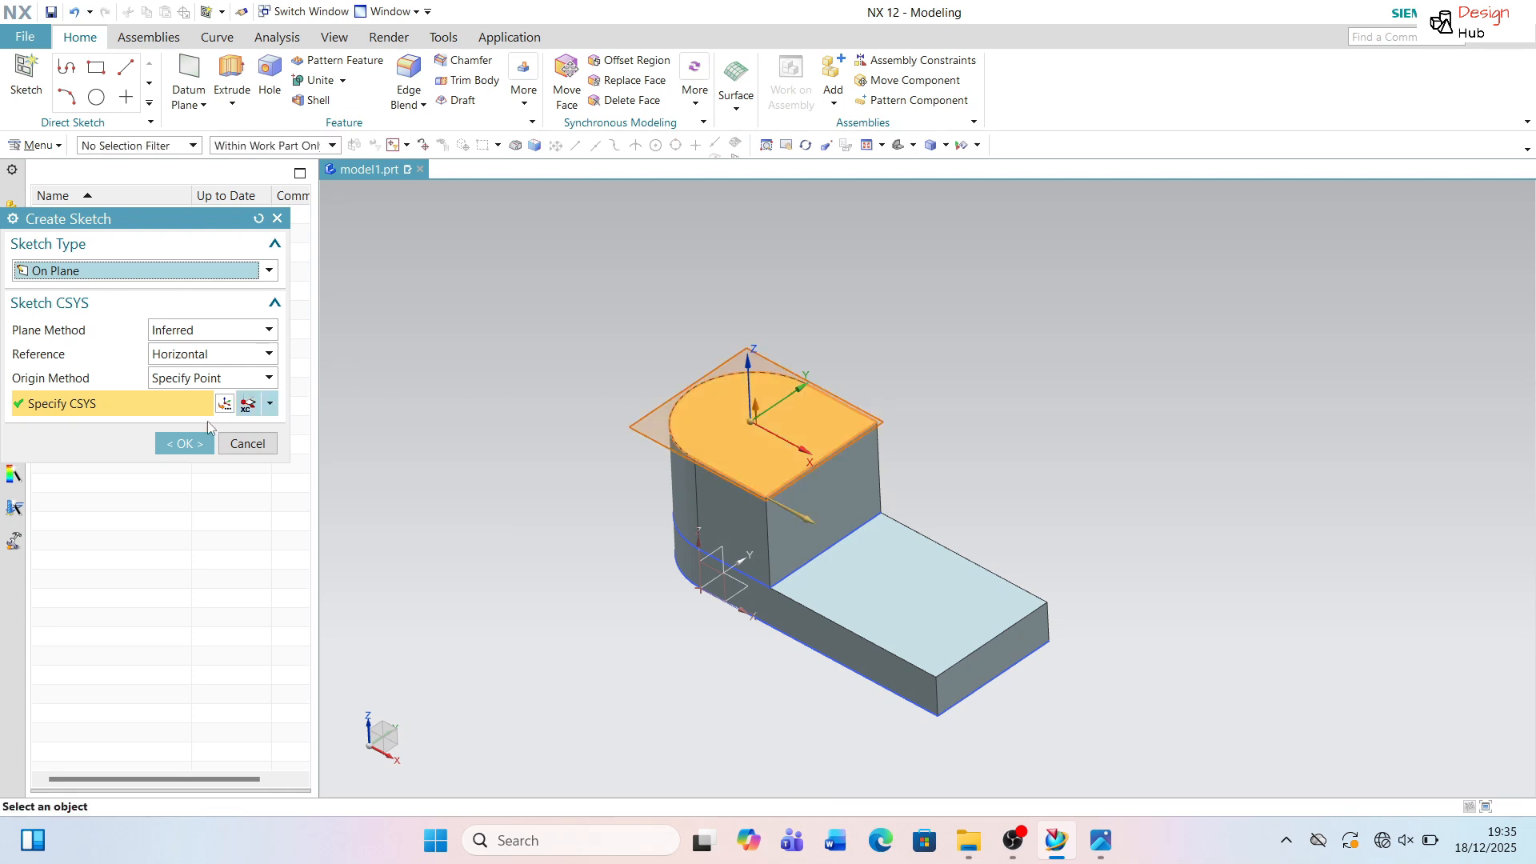
click(169, 444)
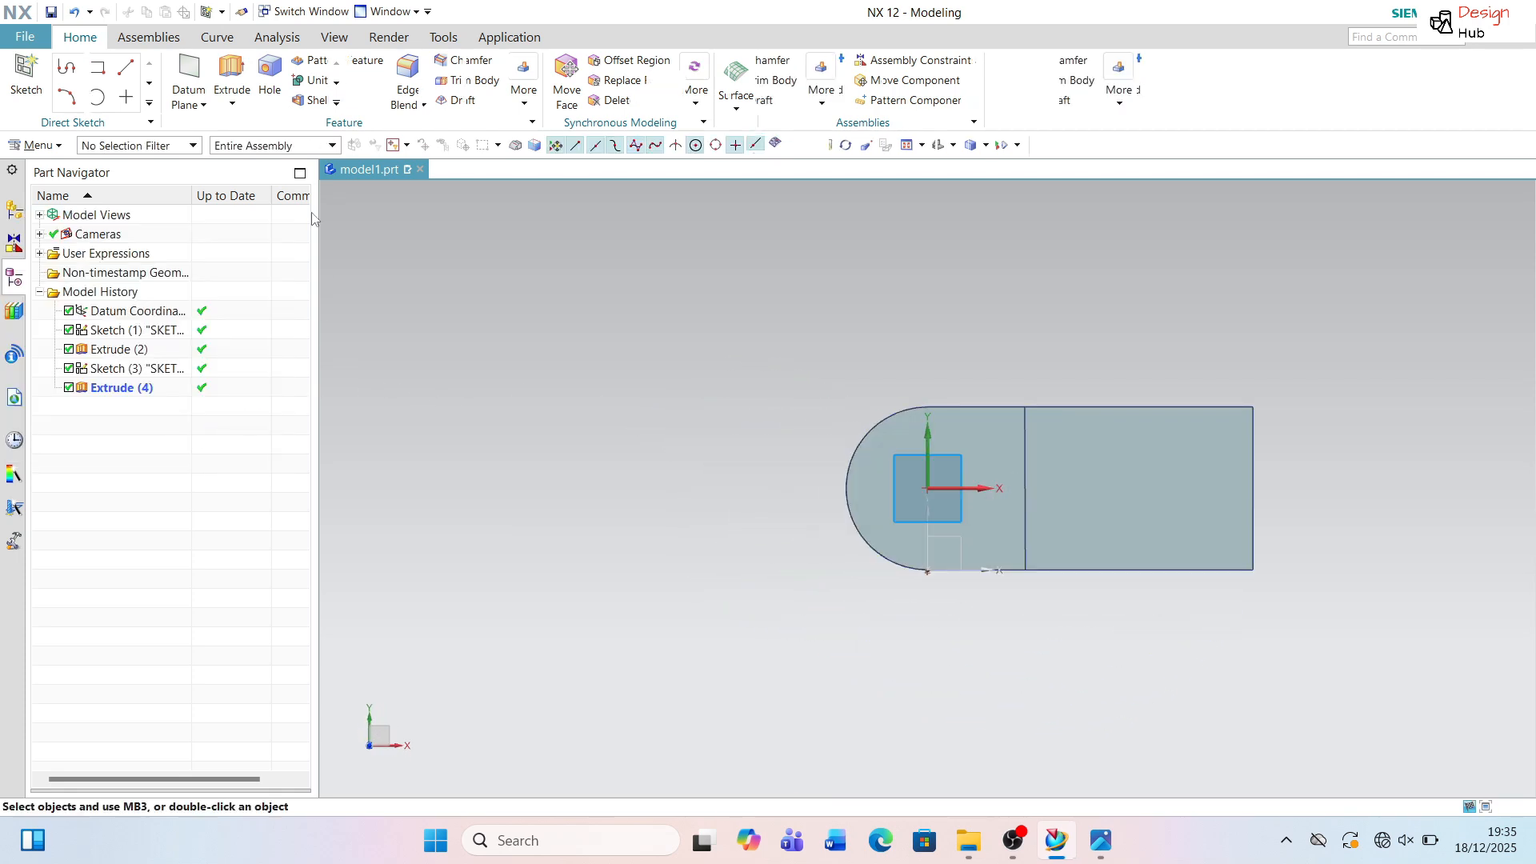
Draw a 15 mm diameter circle centred on the sketch origin, concentric with the block's rounded end.
click(226, 69)
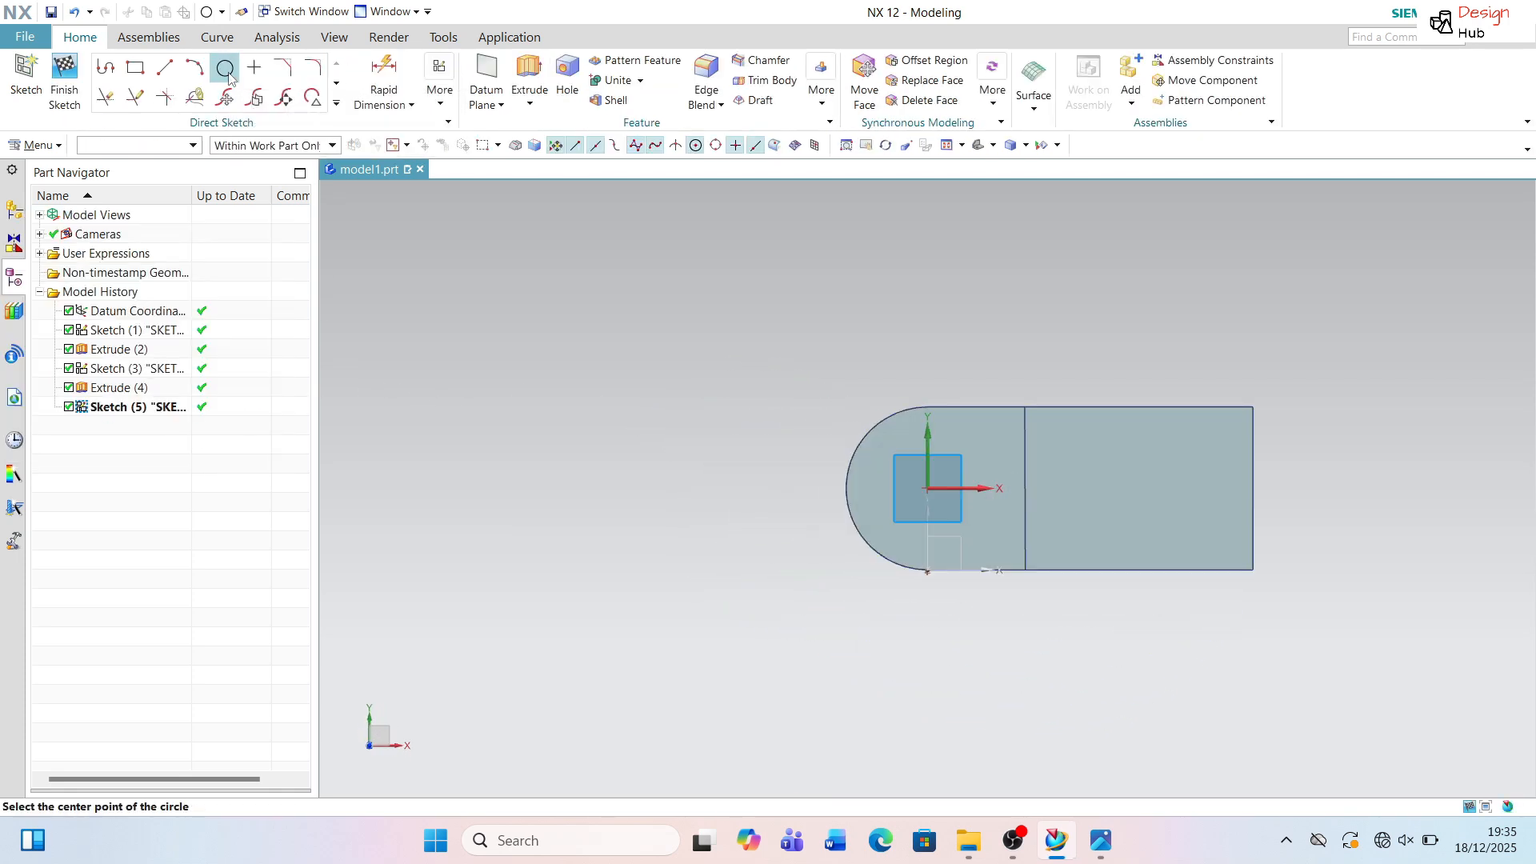
click(927, 491)
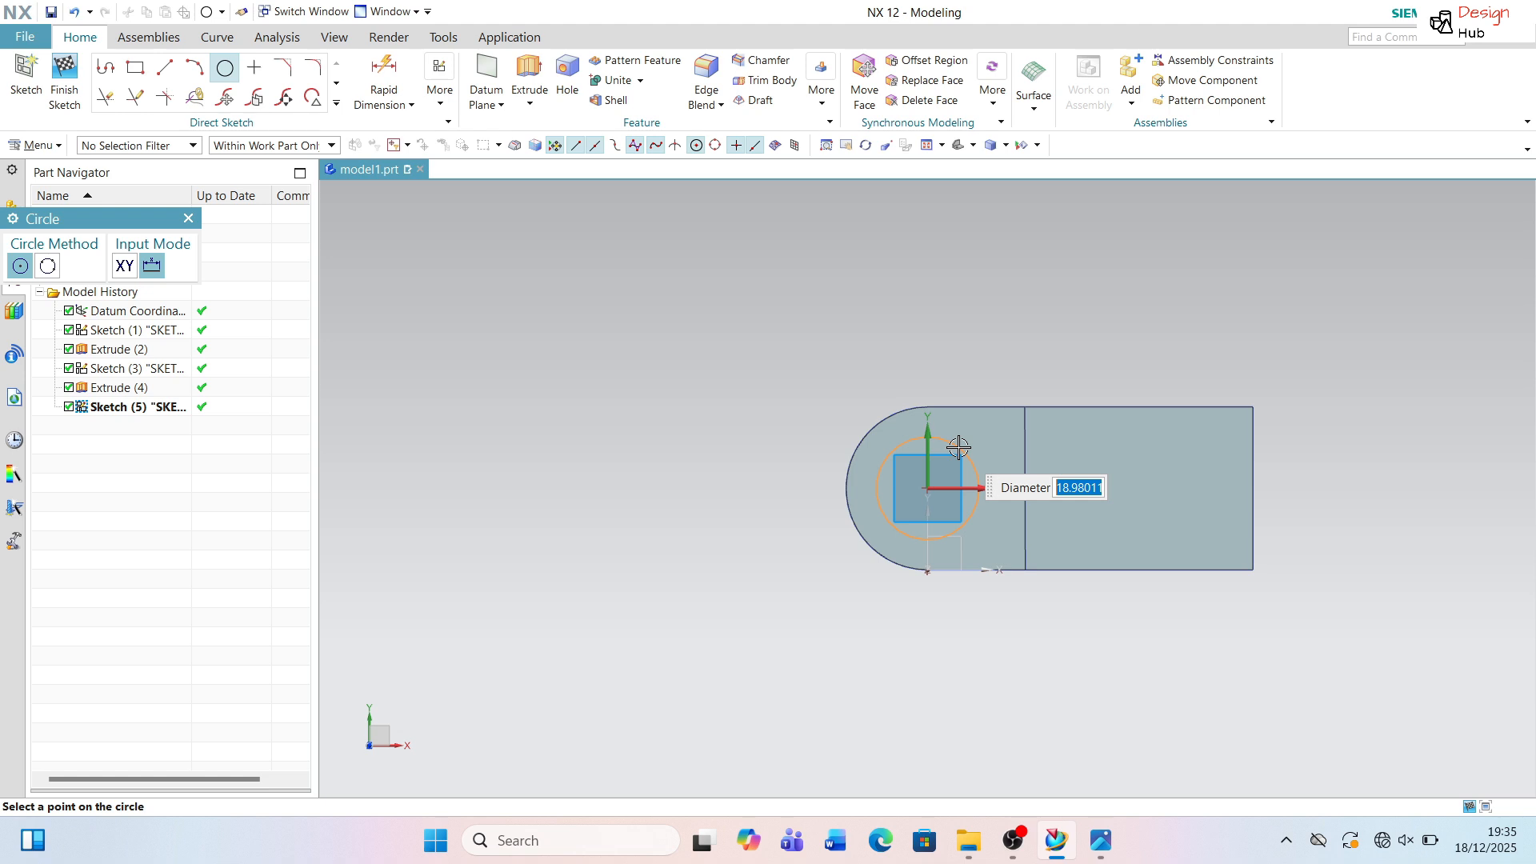
key(Return)
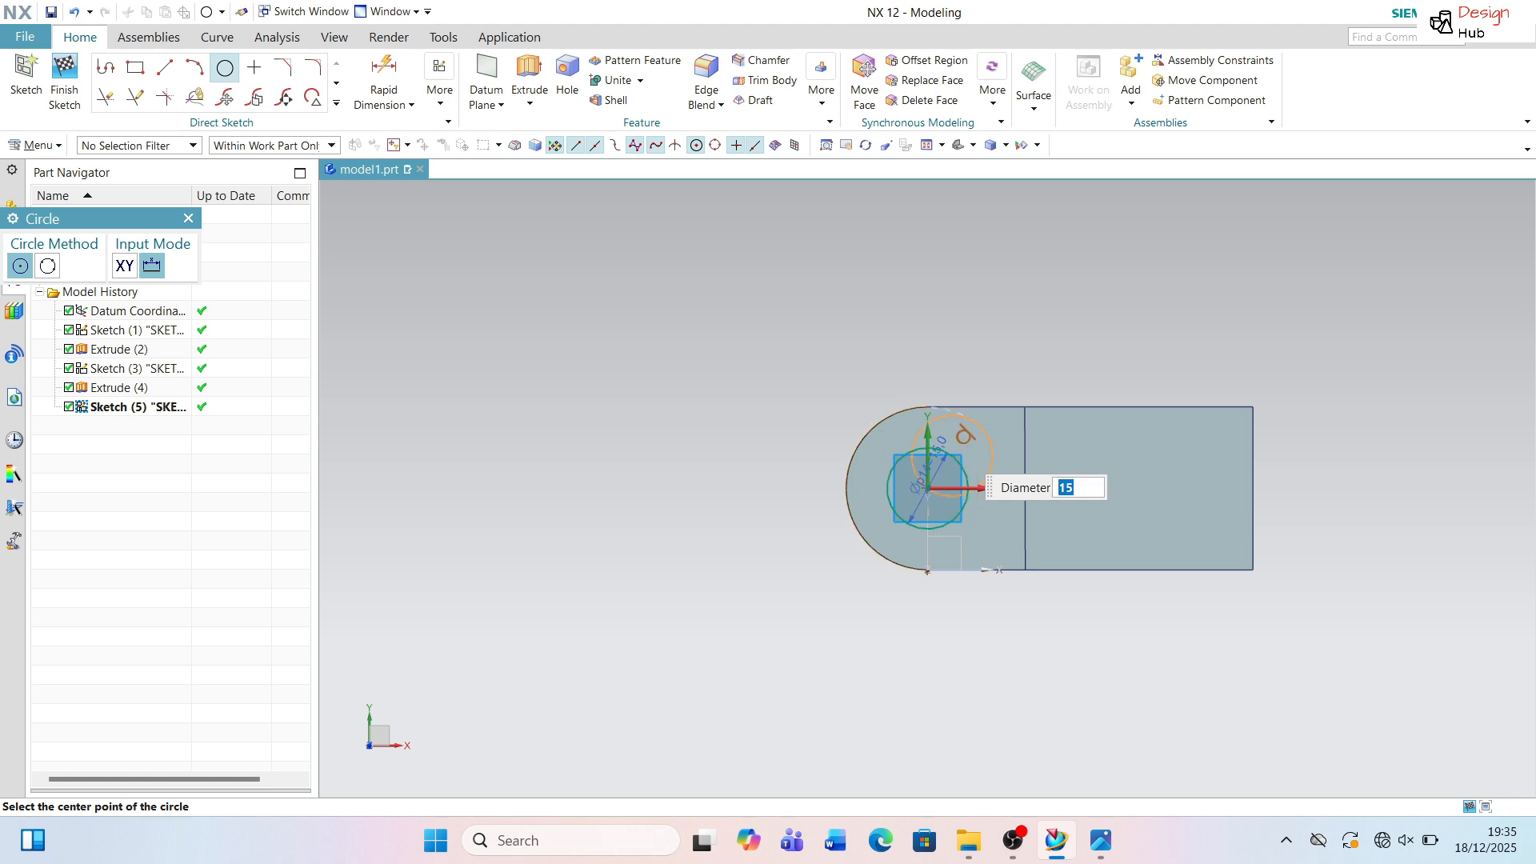
middle_drag(760, 480, 724, 432)
key(Escape)
Extrude the circle from 0 to -30 mm with Subtract to cut the hole through the block and base plate.
scroll(926, 433, up, 1)
middle_drag(925, 433, 1013, 330)
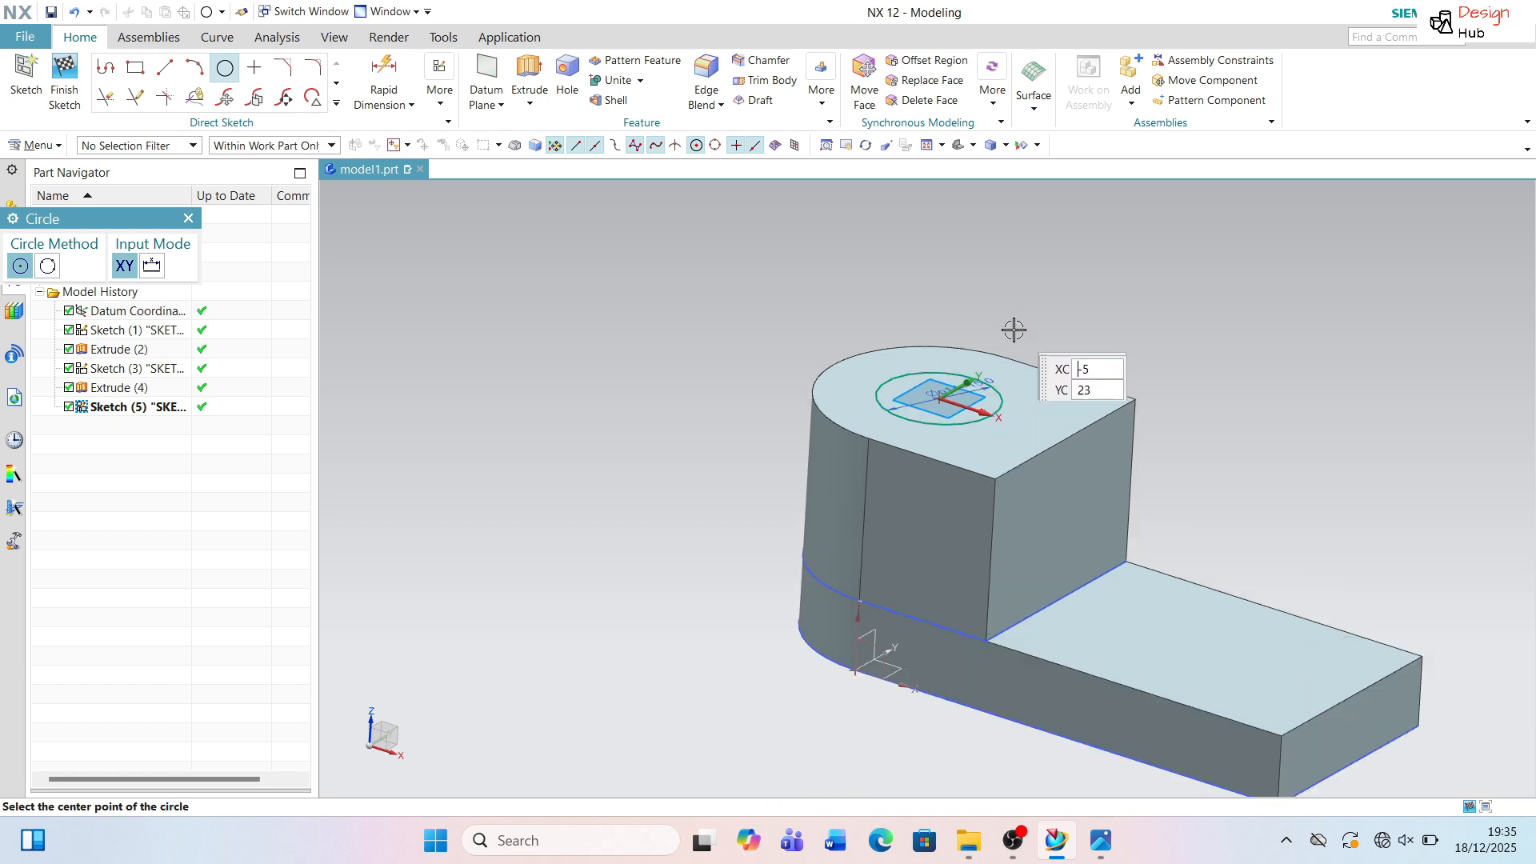
scroll(1014, 329, up, 2)
click(529, 80)
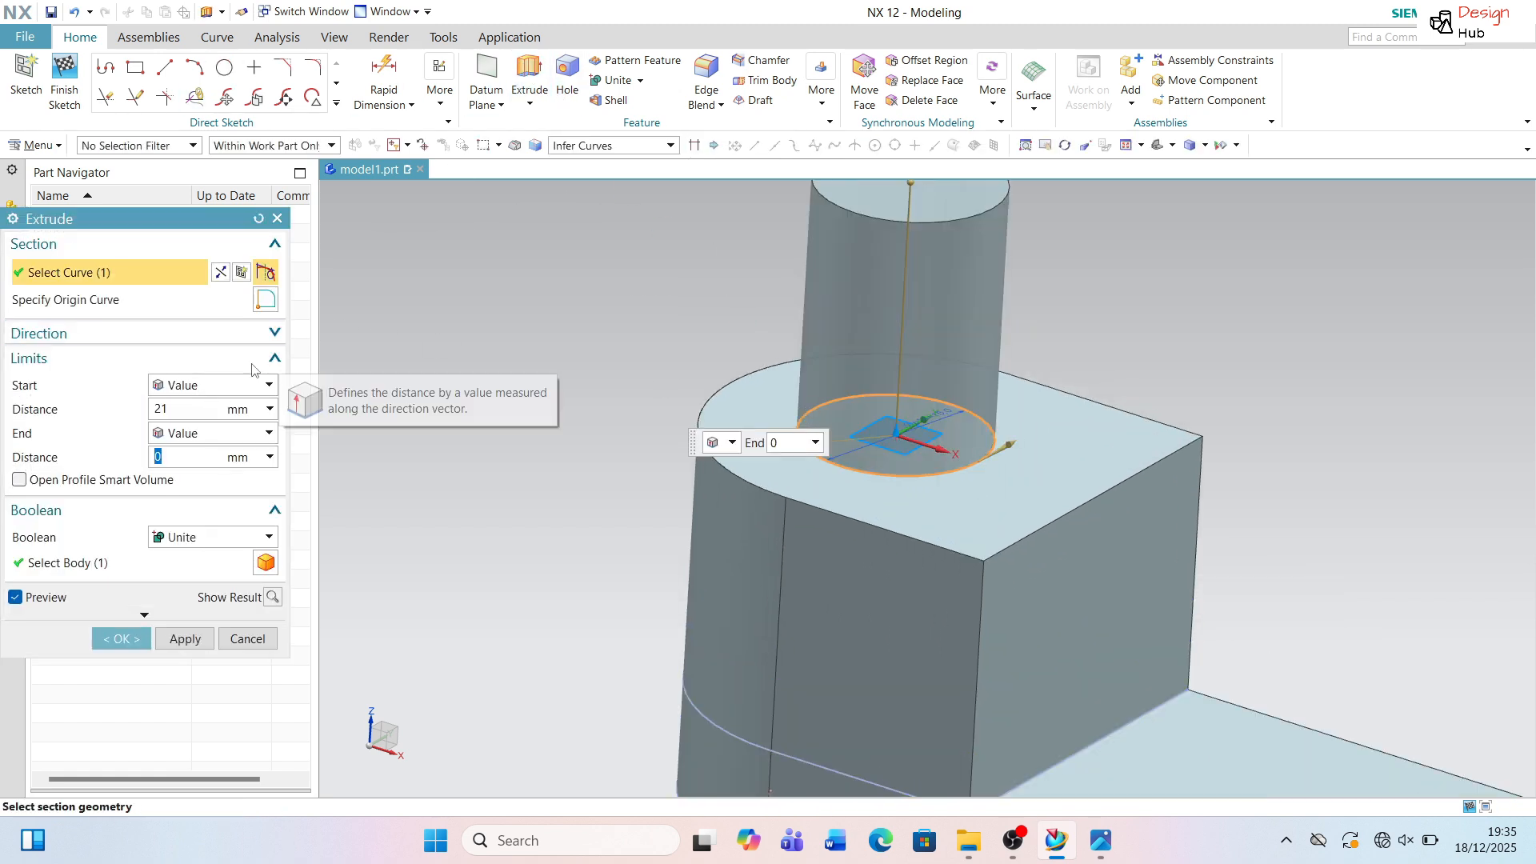
click(187, 411)
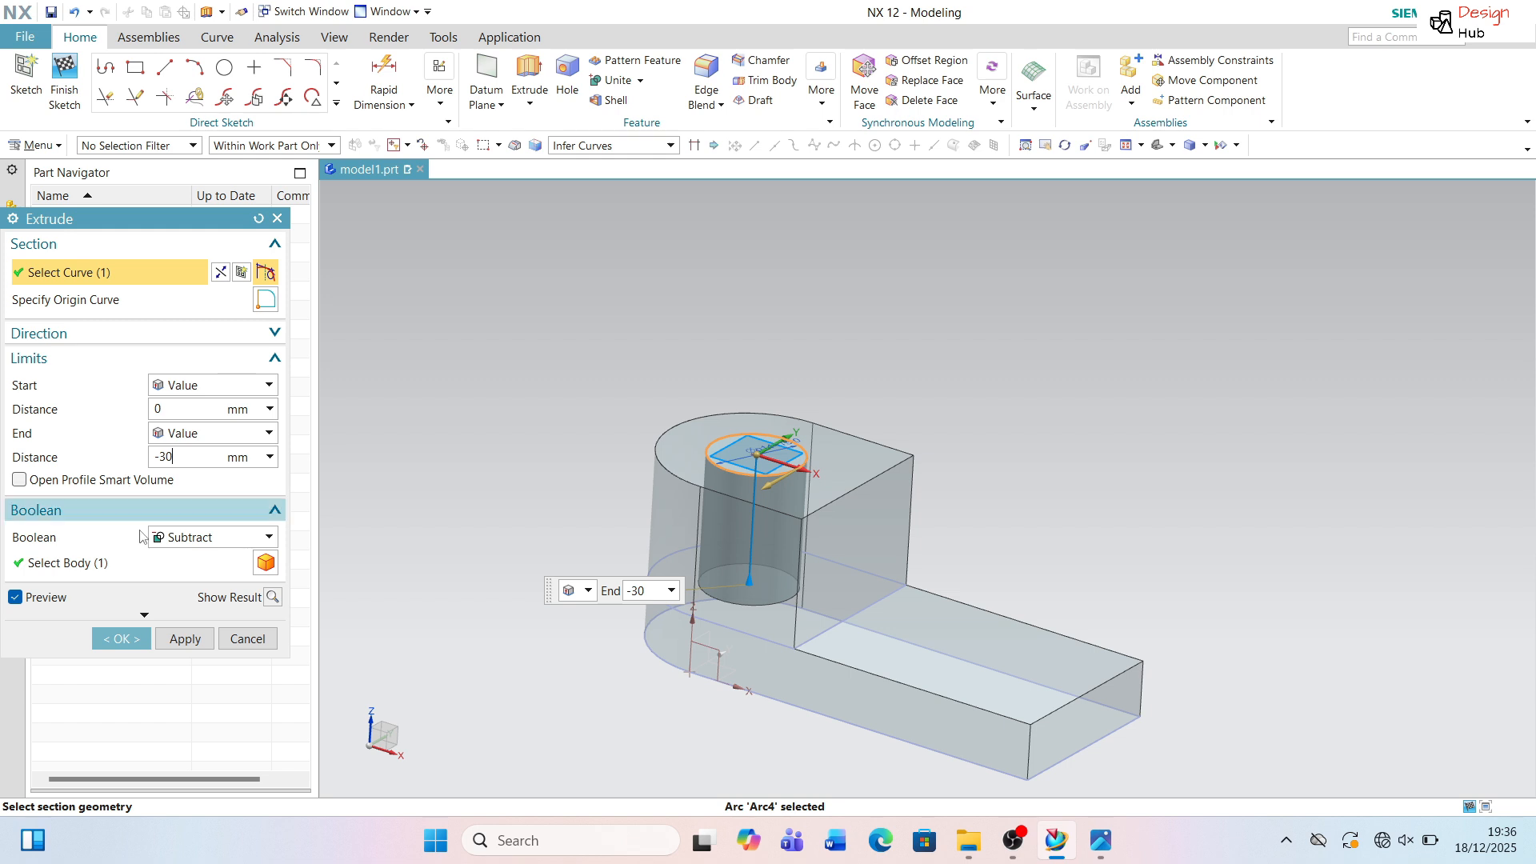
click(174, 640)
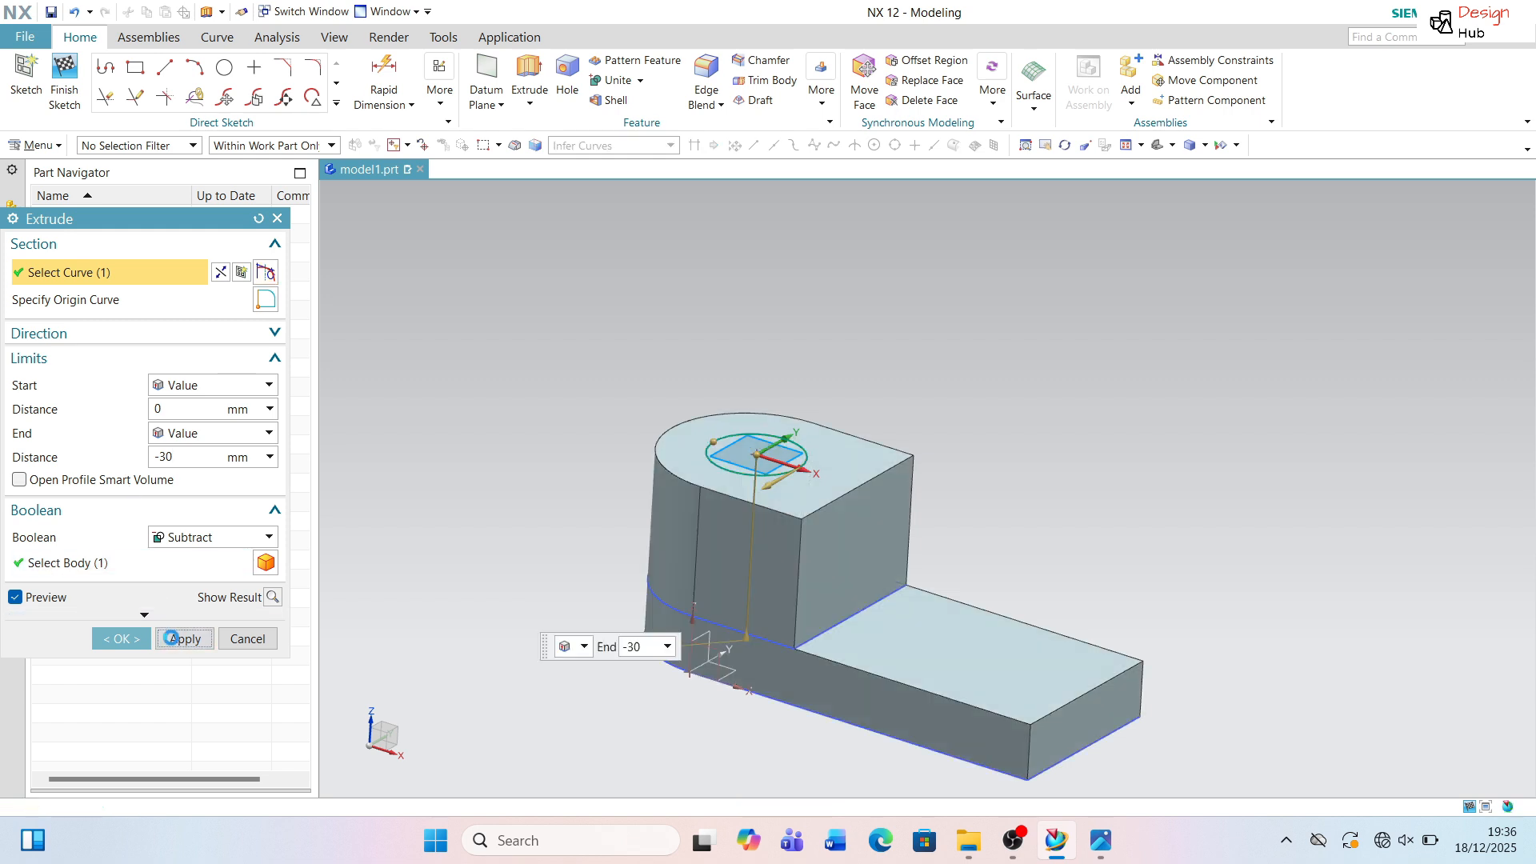
click(236, 639)
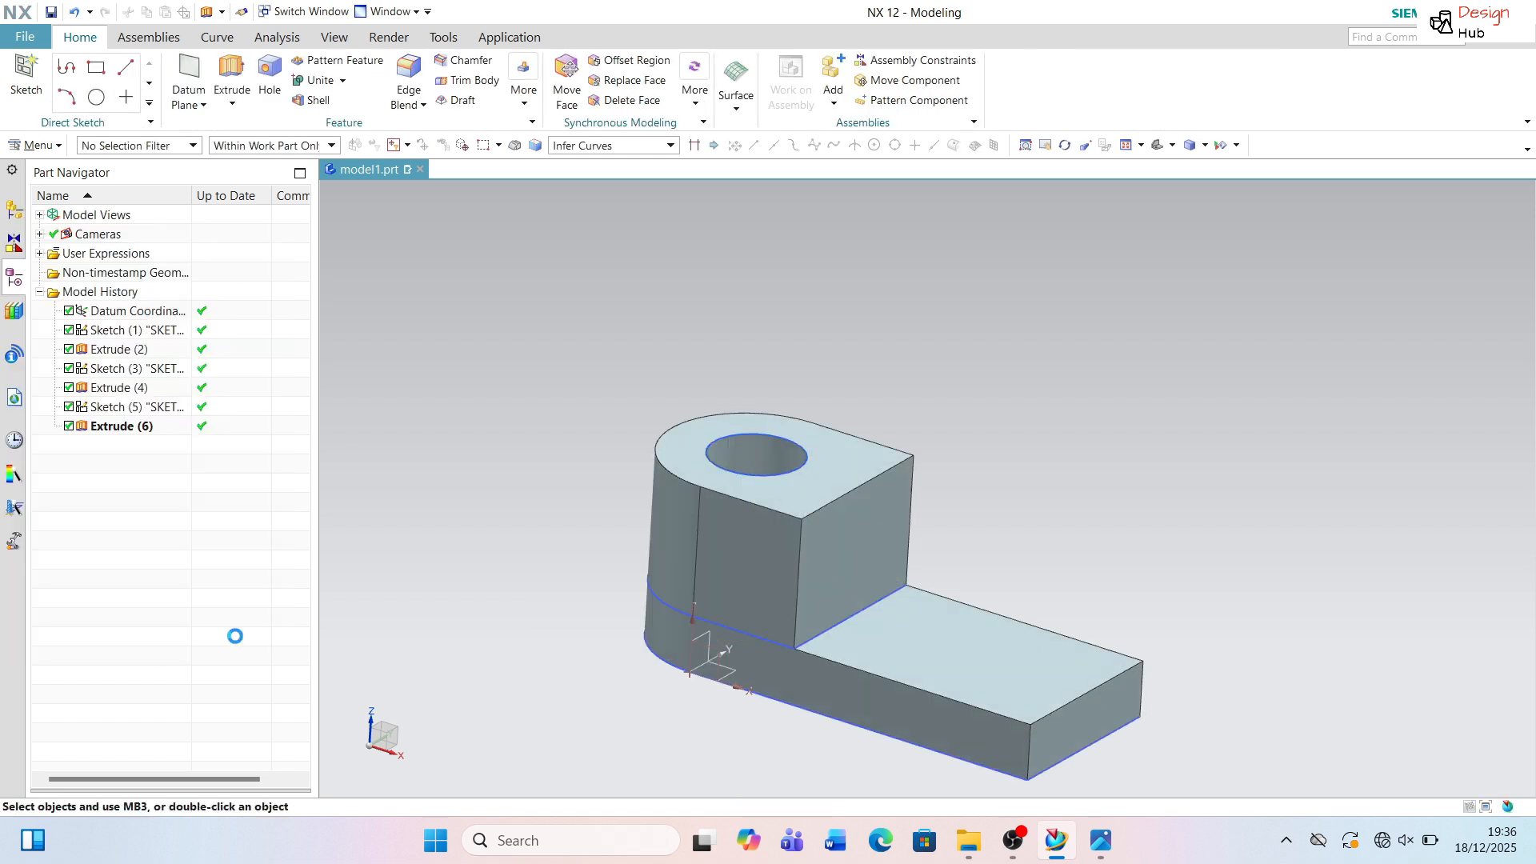
Check the corner cut dimensions on the reference drawing and start a sketch on the base plate's exposed top face.
middle_drag(495, 640, 632, 454)
scroll(641, 519, up, 2)
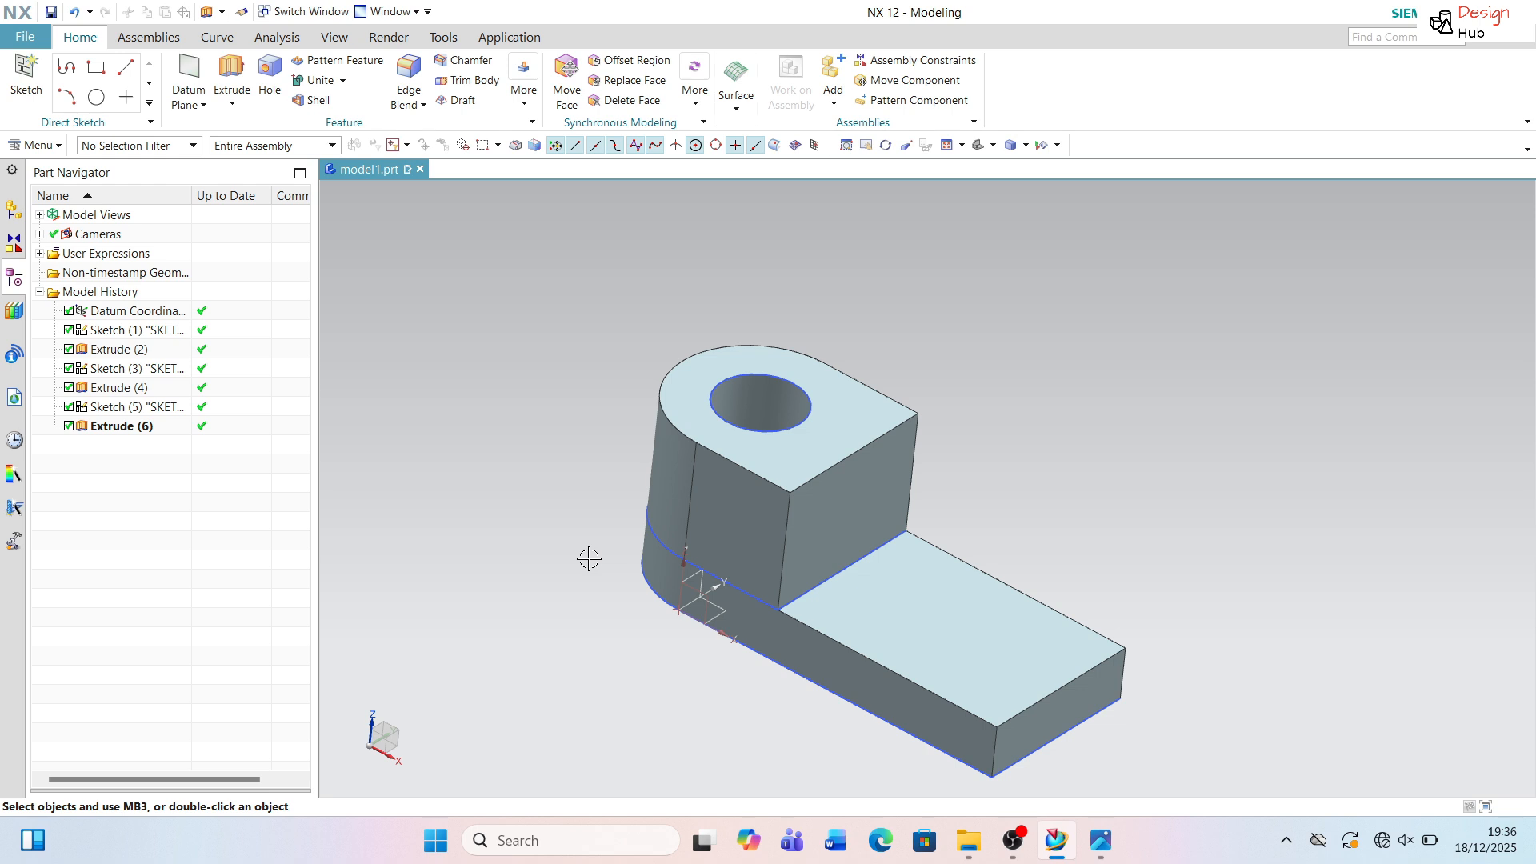
scroll(901, 571, down, 1)
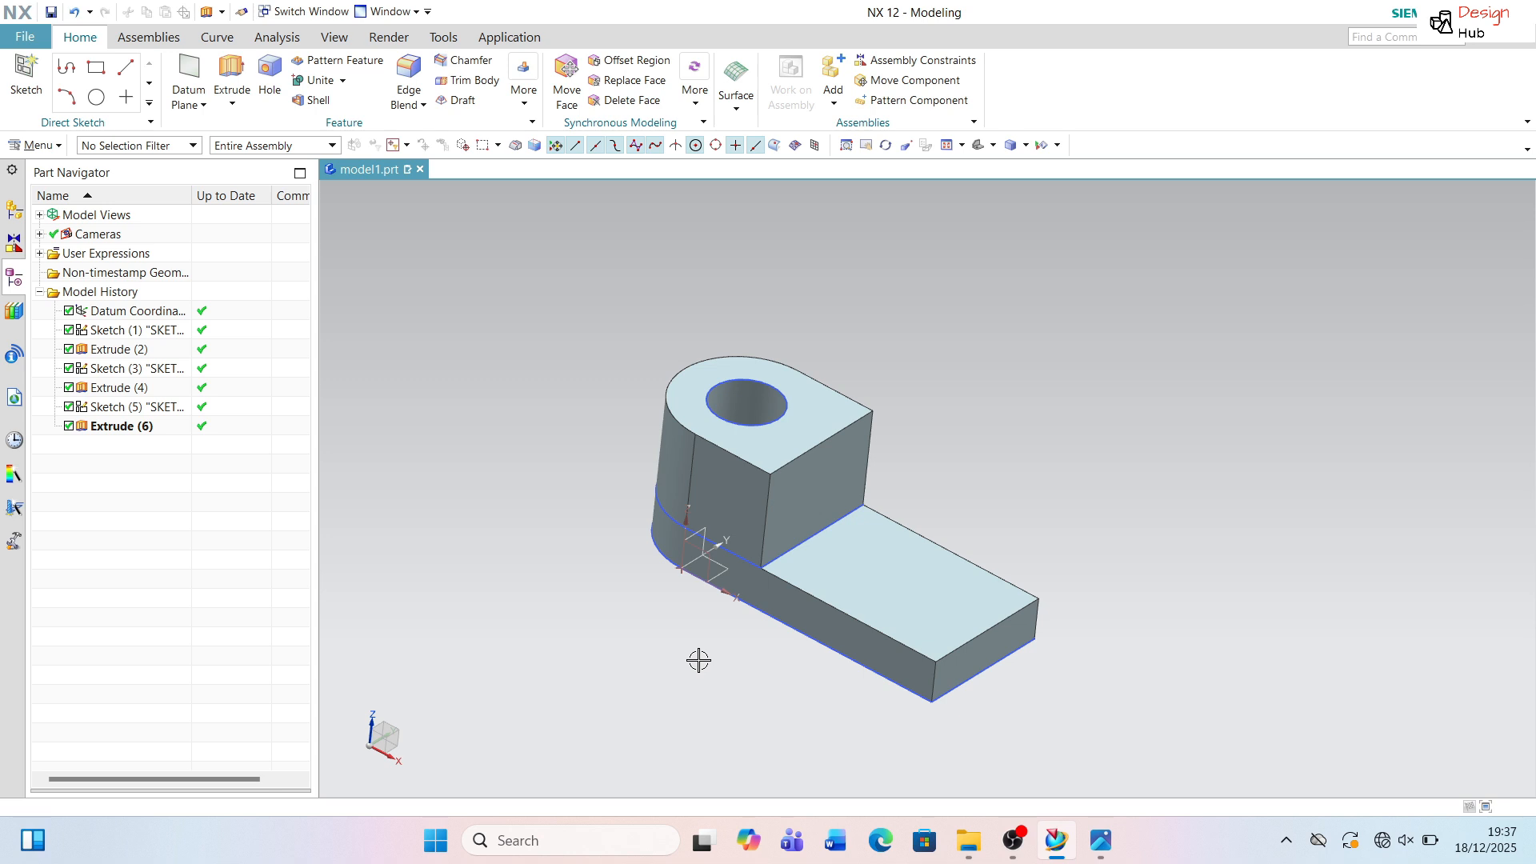
click(1101, 841)
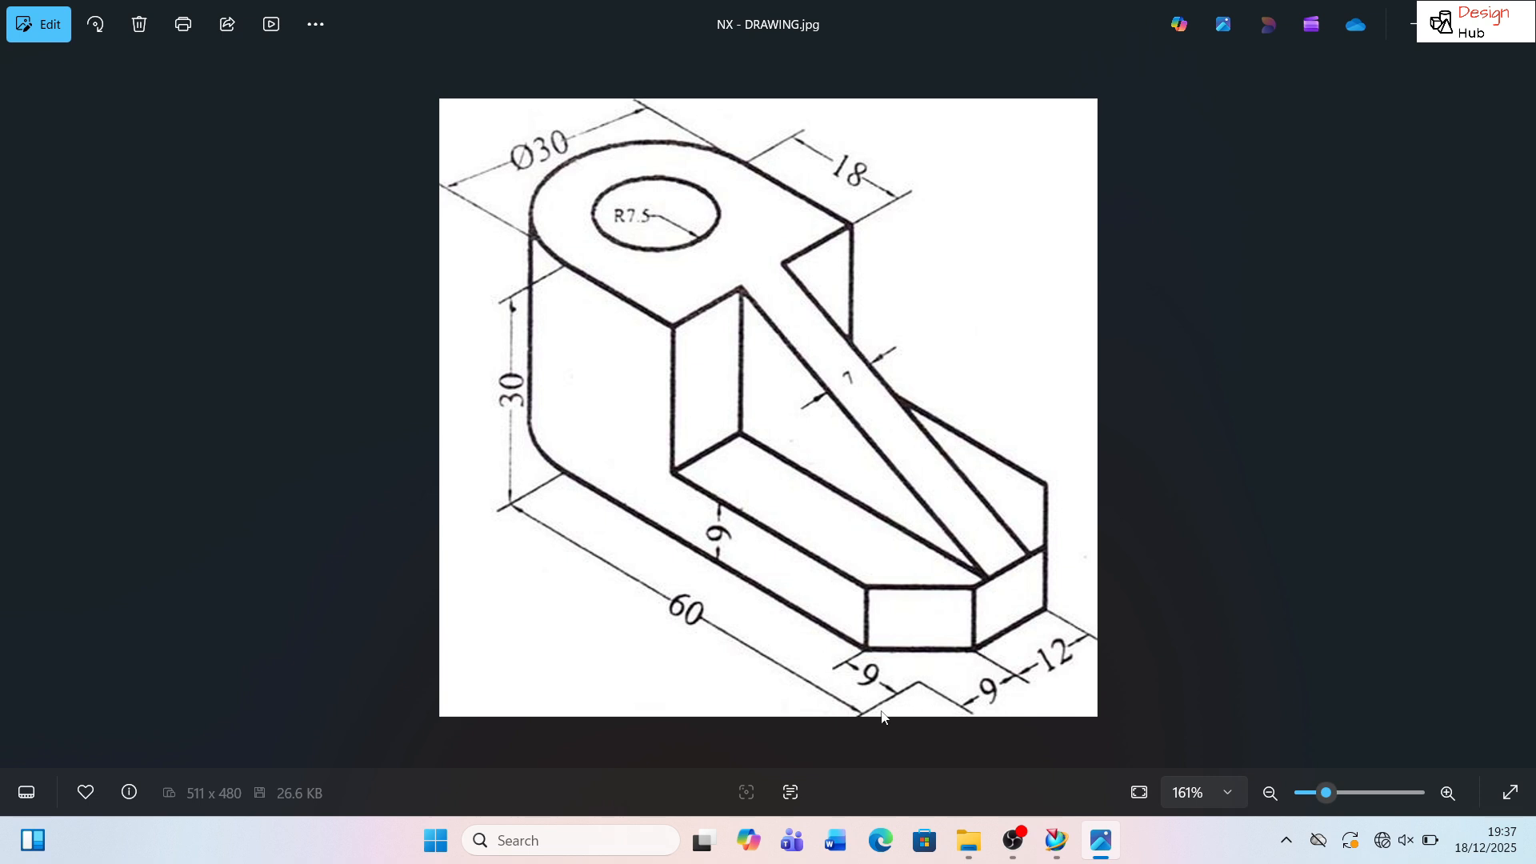
key(alt+Tab)
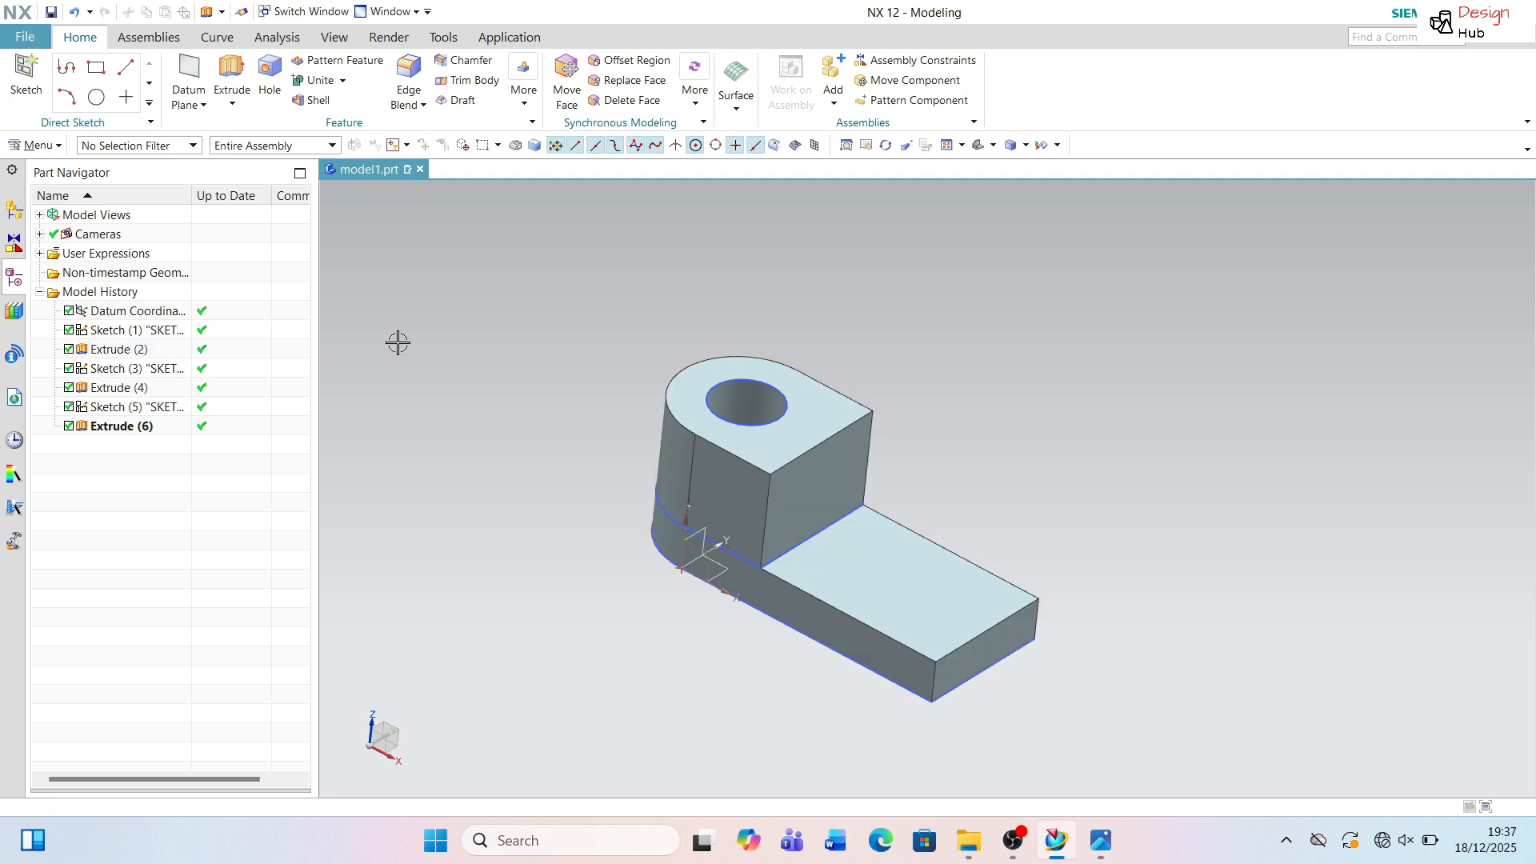
click(9, 84)
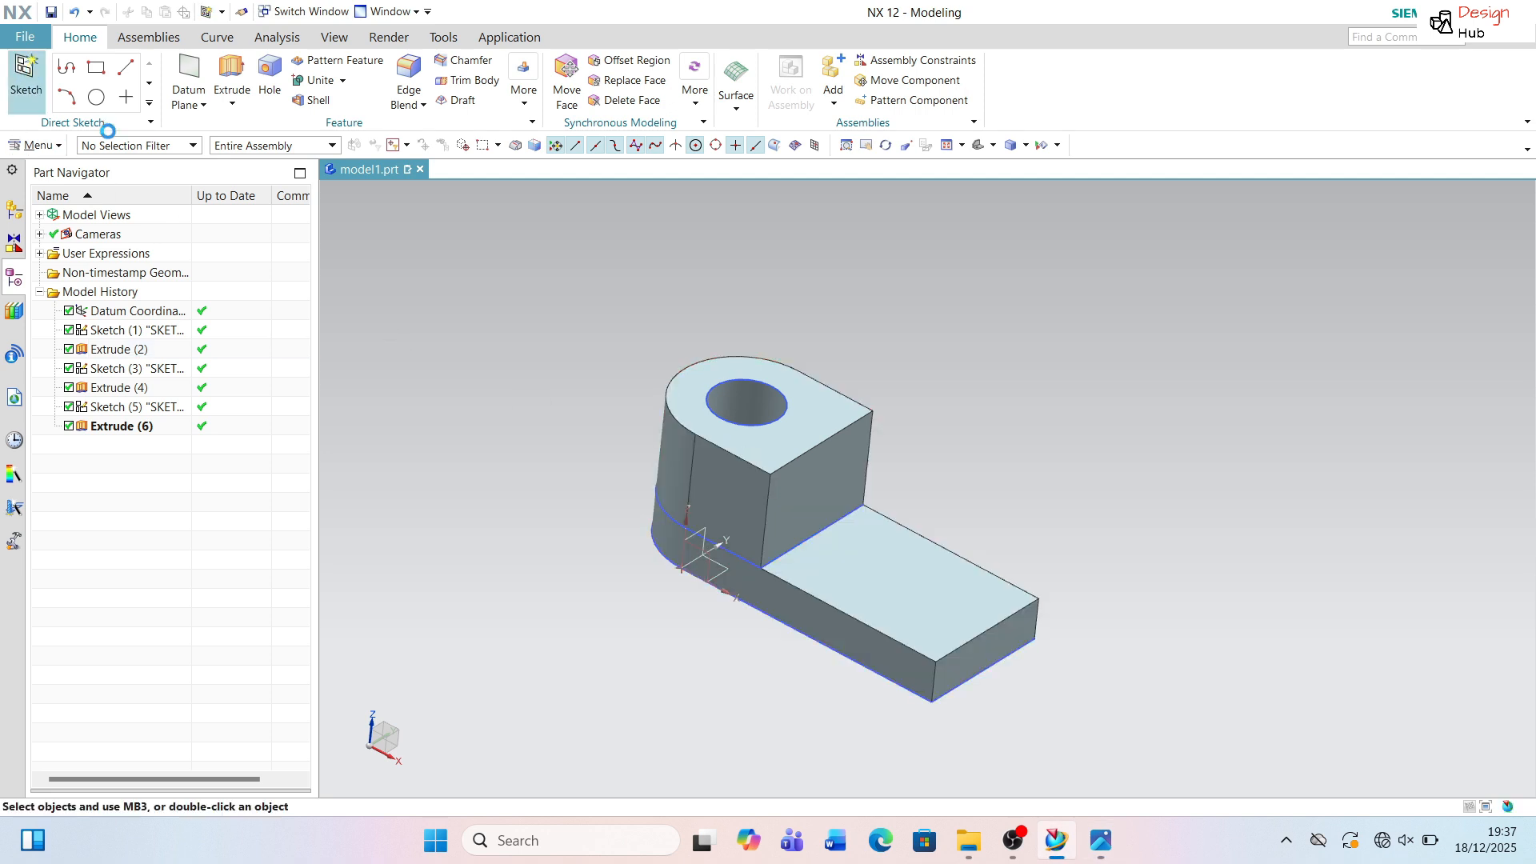
click(918, 588)
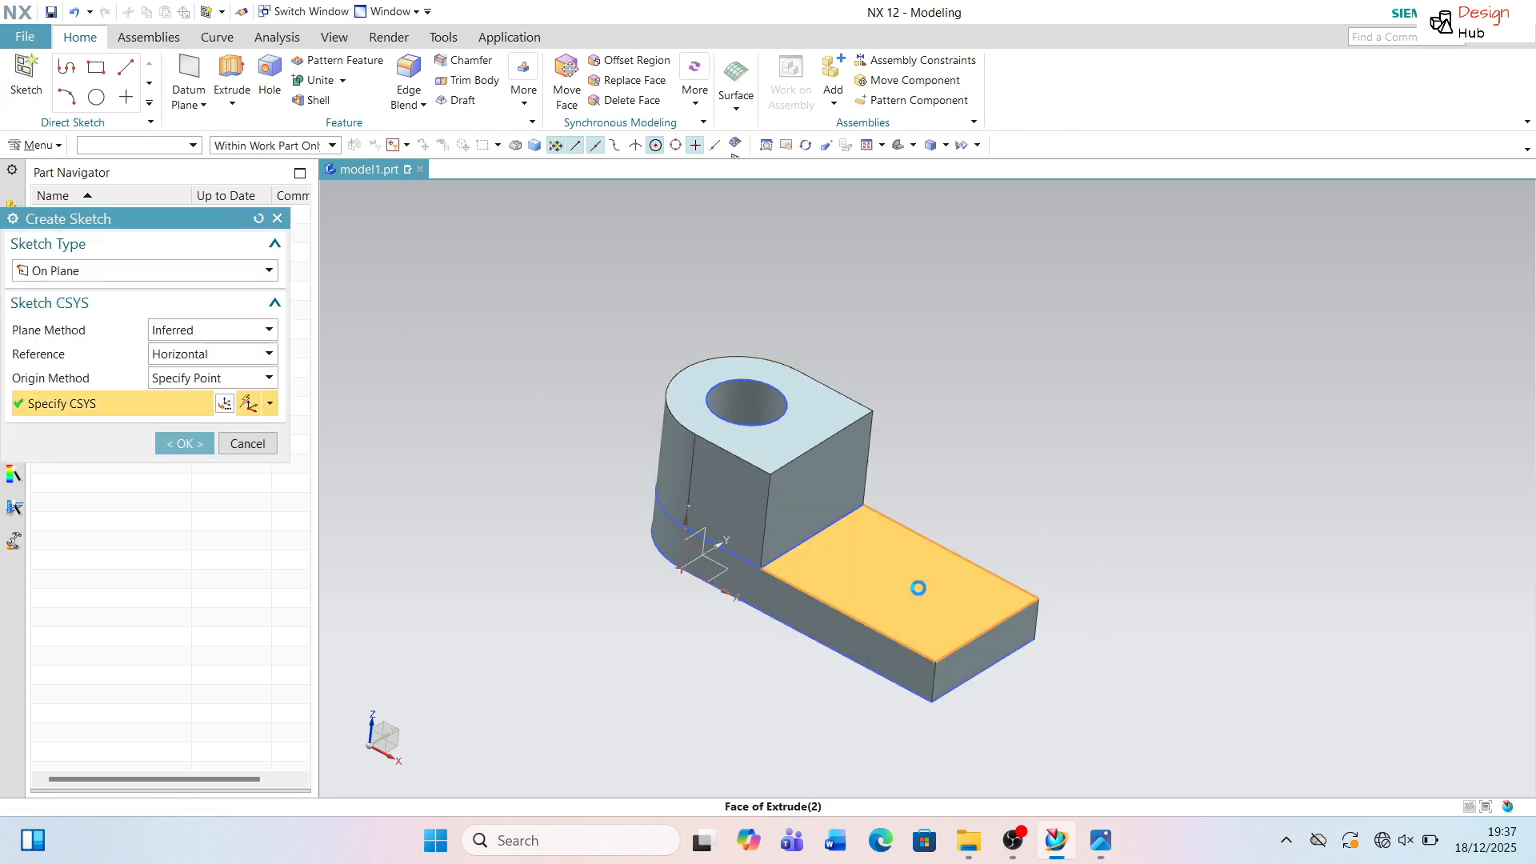
click(178, 443)
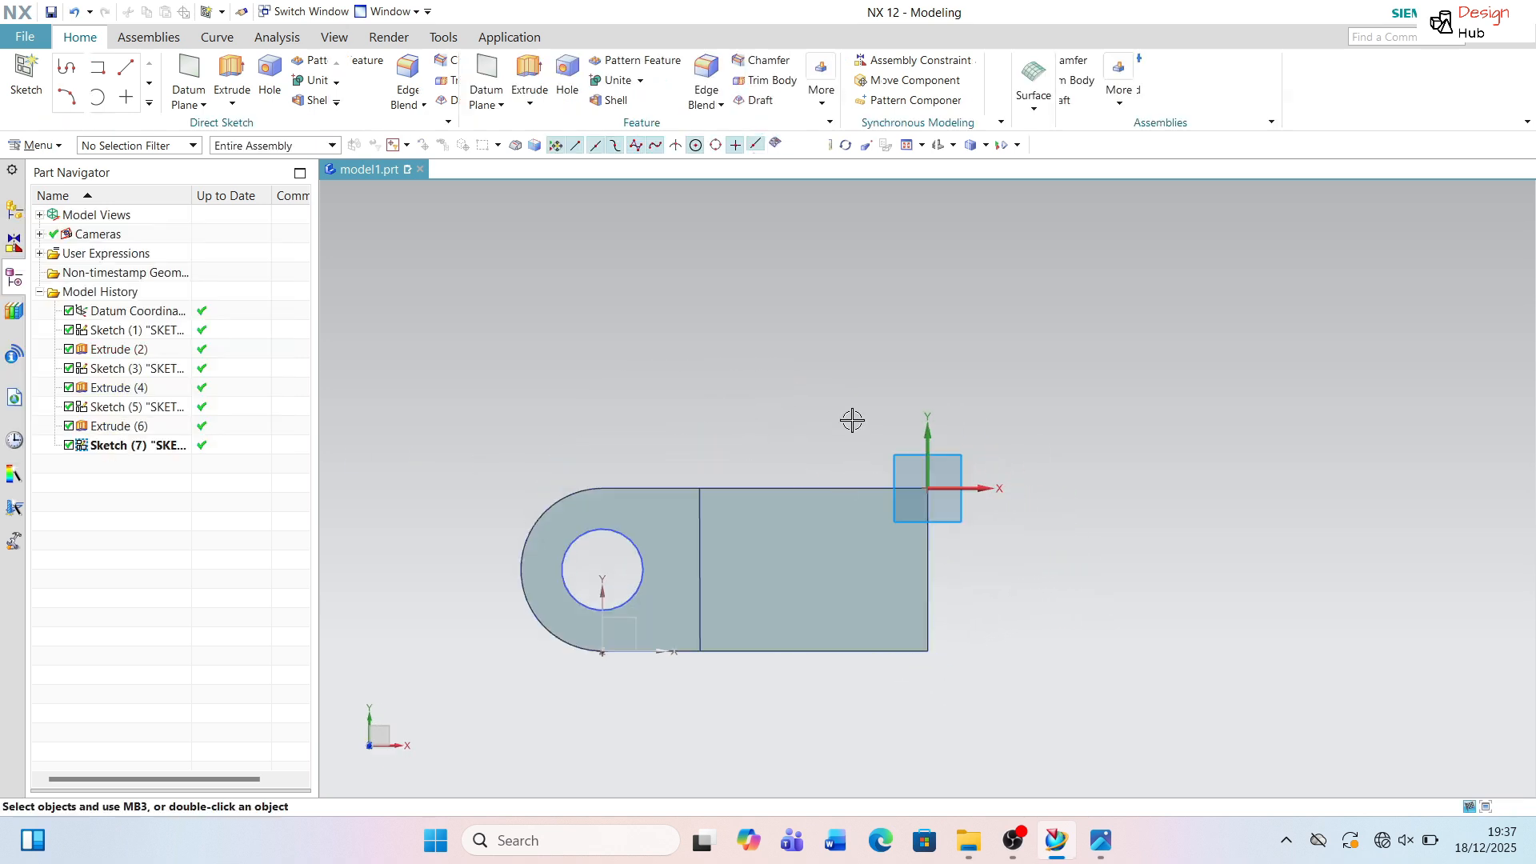
Draw two 9 mm lines from the sketch origin along the base plate's end and side edges, and join their free ends with a diagonal line.
scroll(866, 510, up, 3)
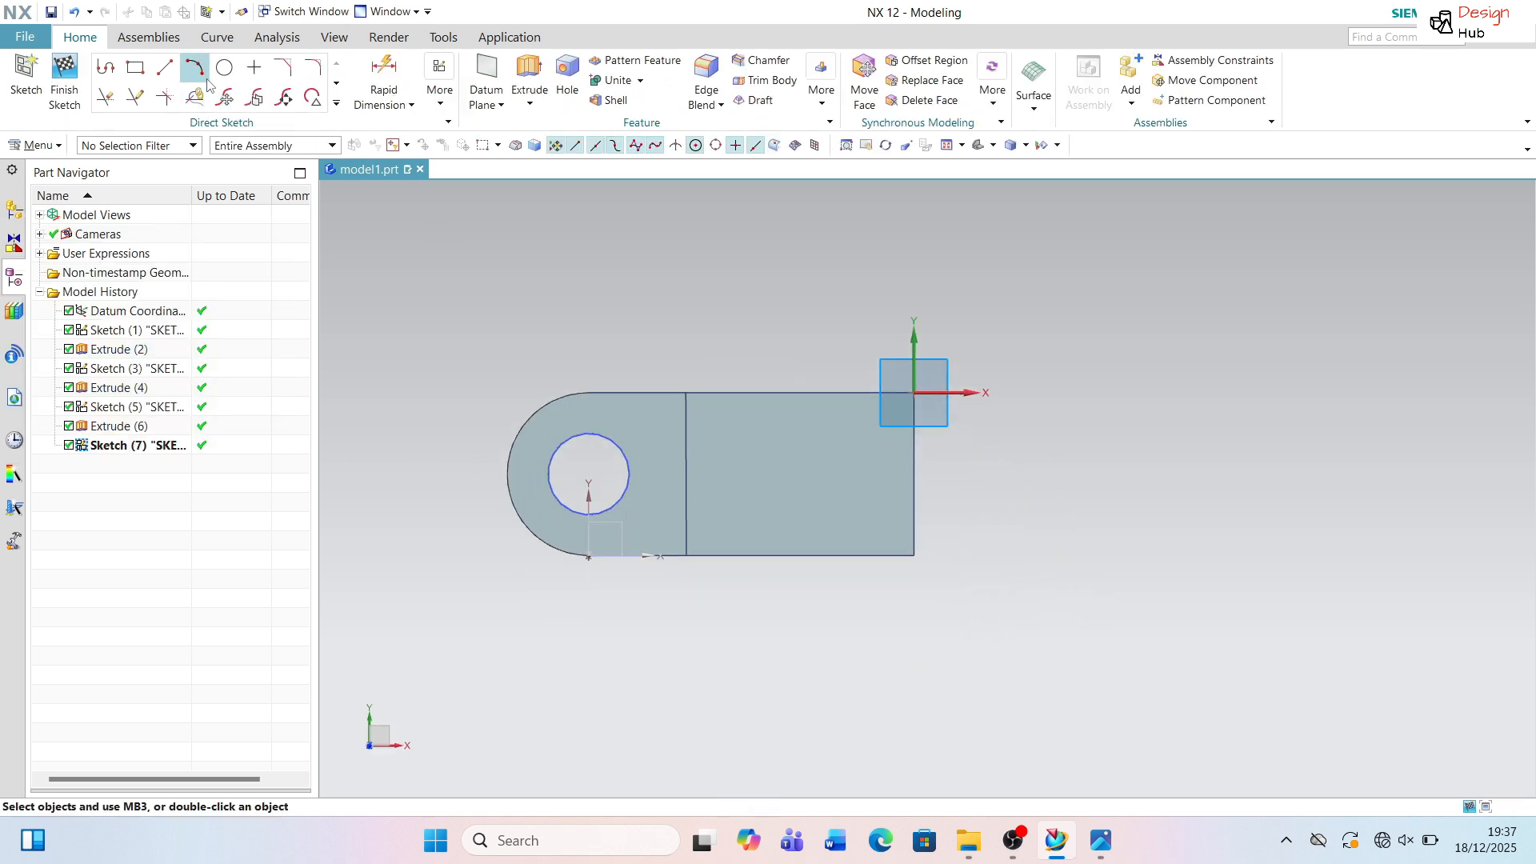
click(165, 67)
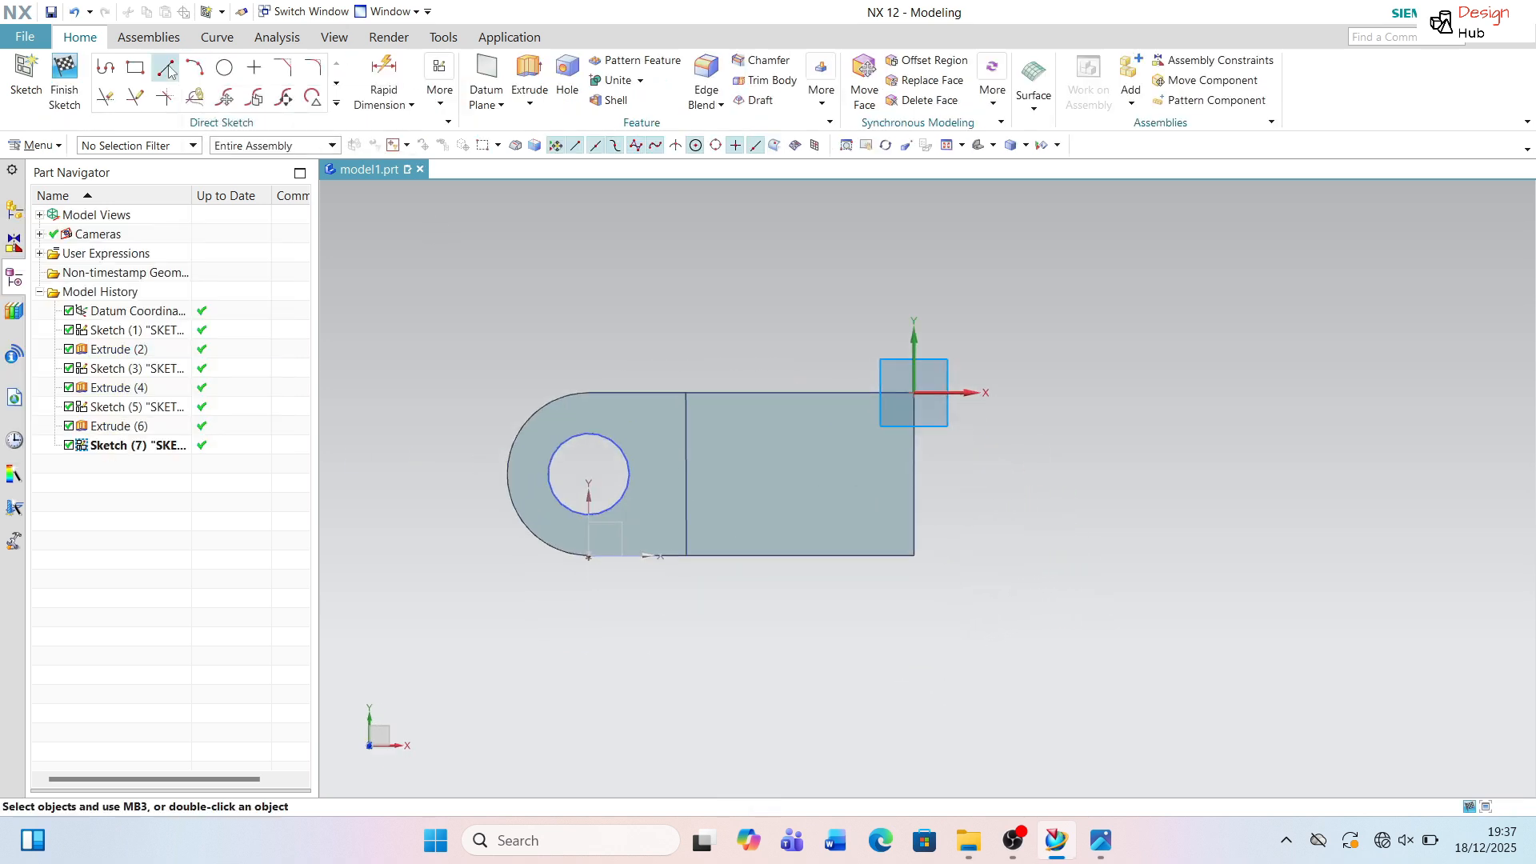
click(913, 393)
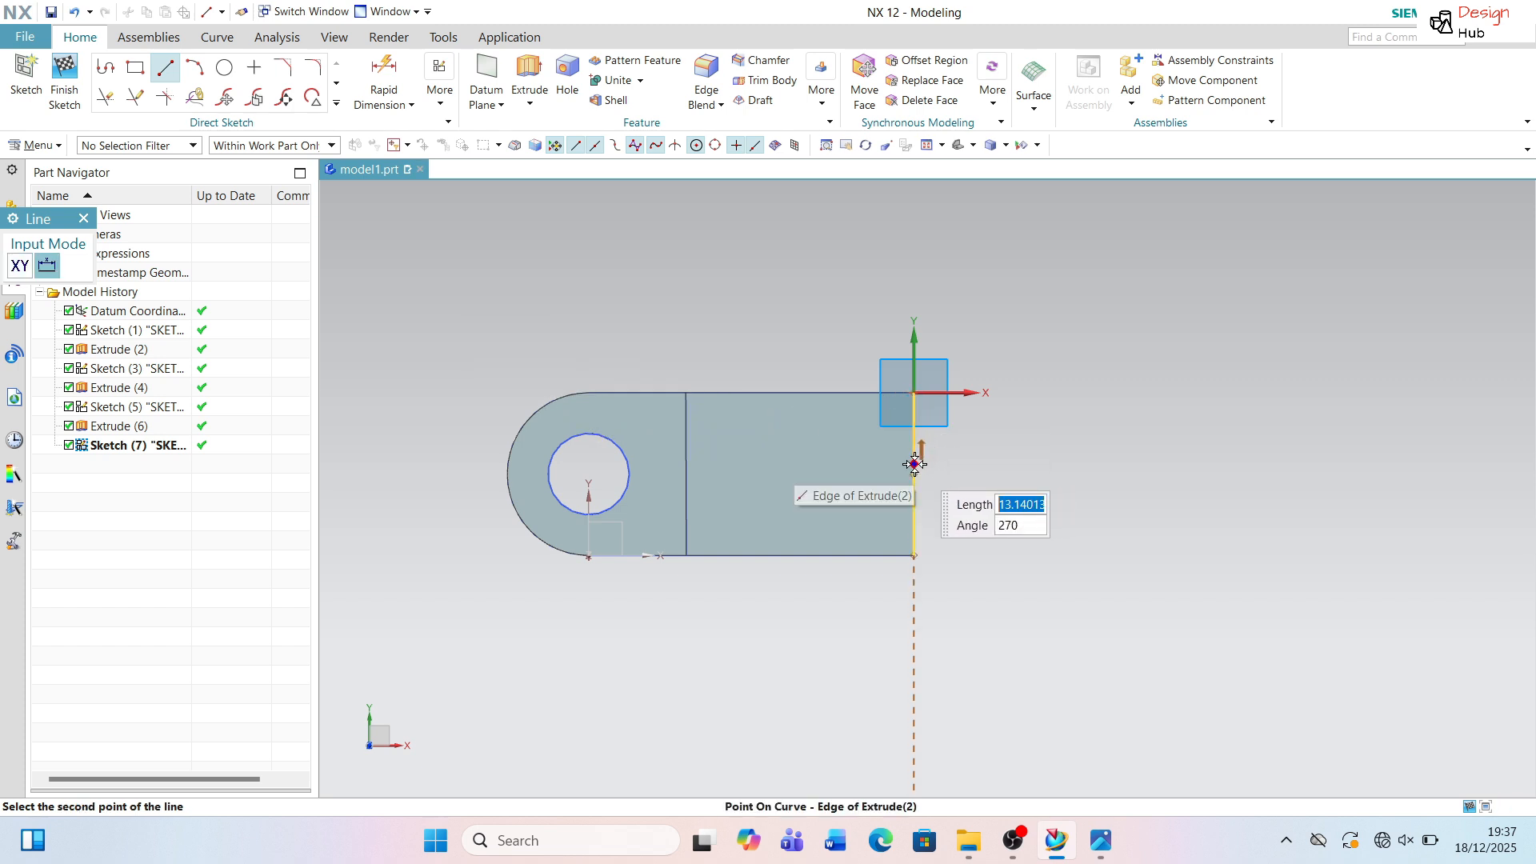
text(9)
key(Return)
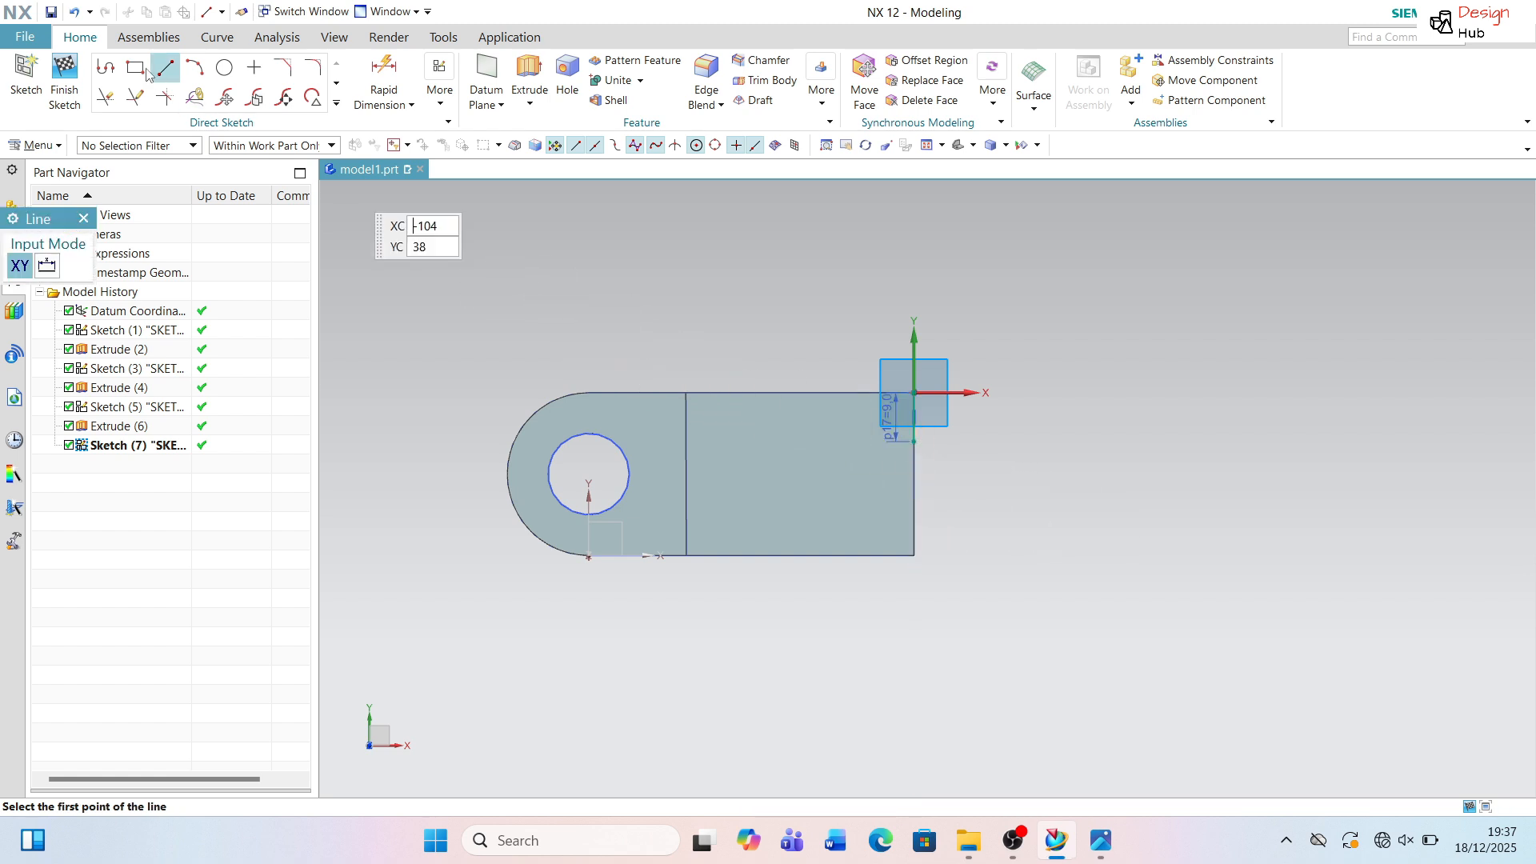
click(916, 393)
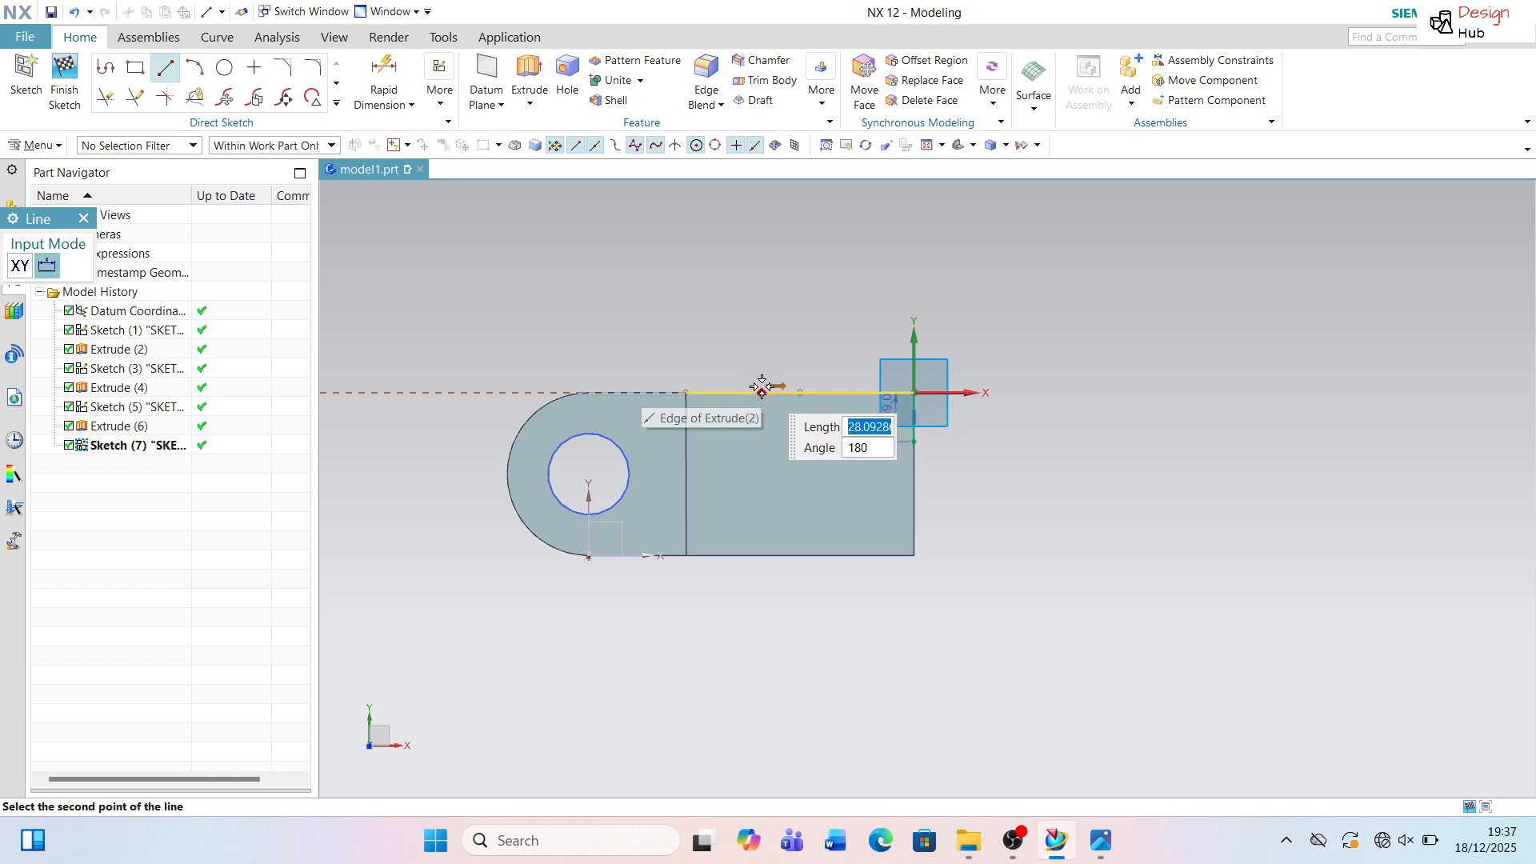
text(9)
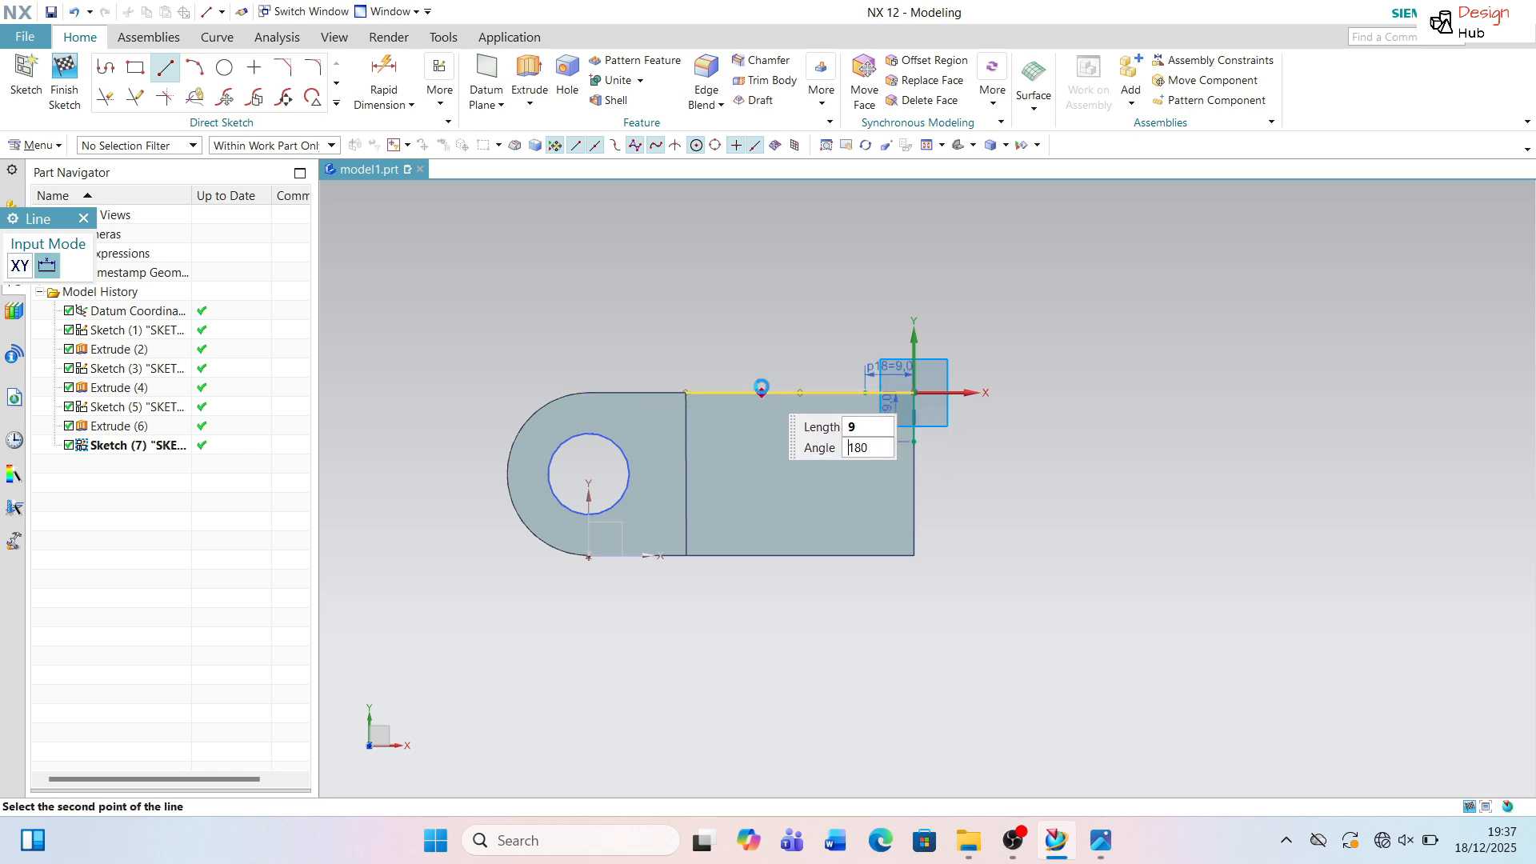
key(Return)
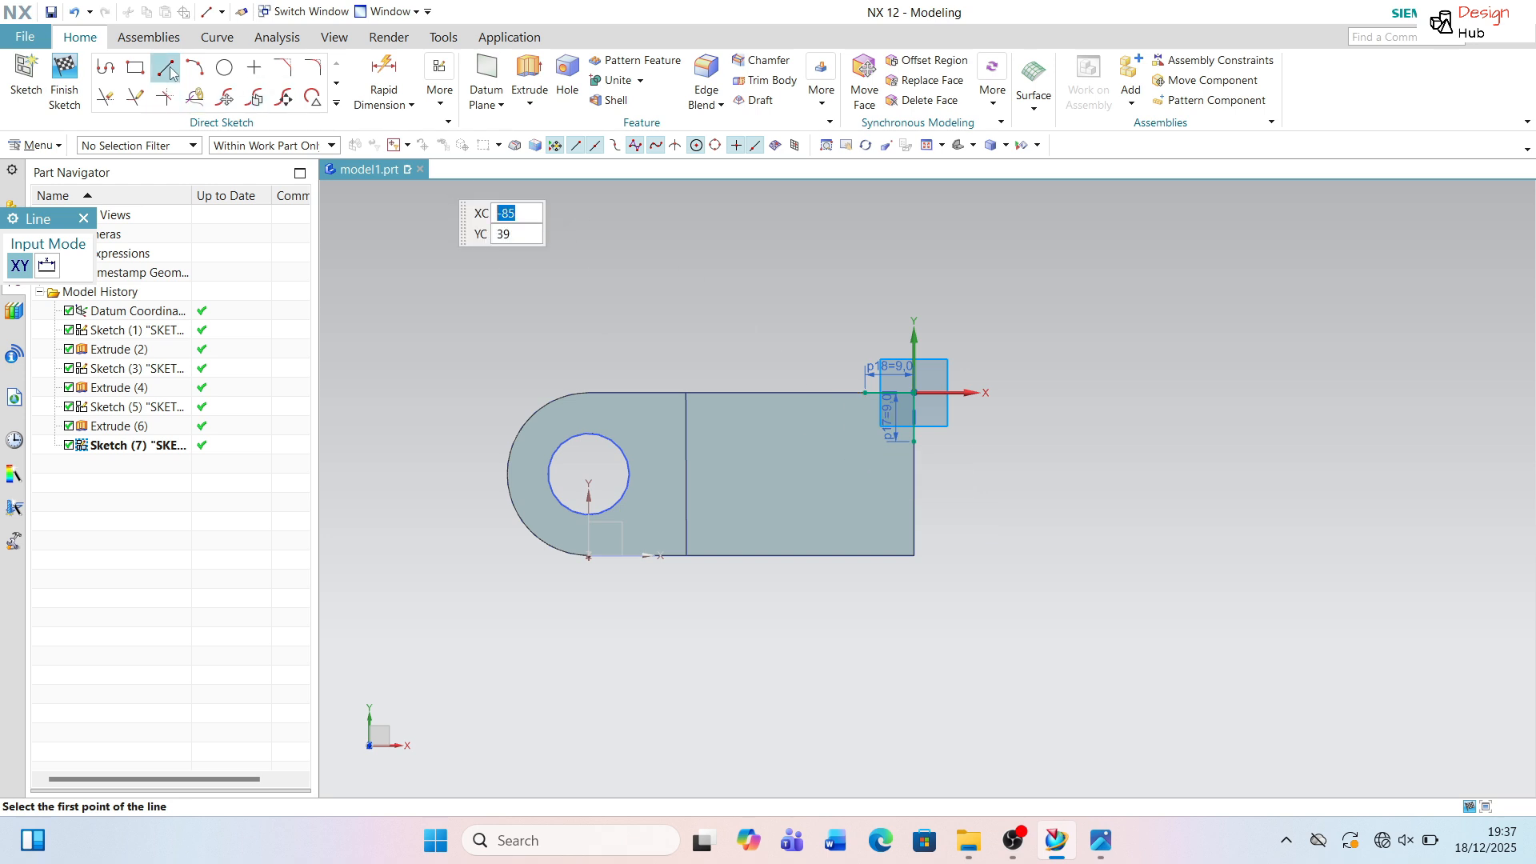
click(916, 443)
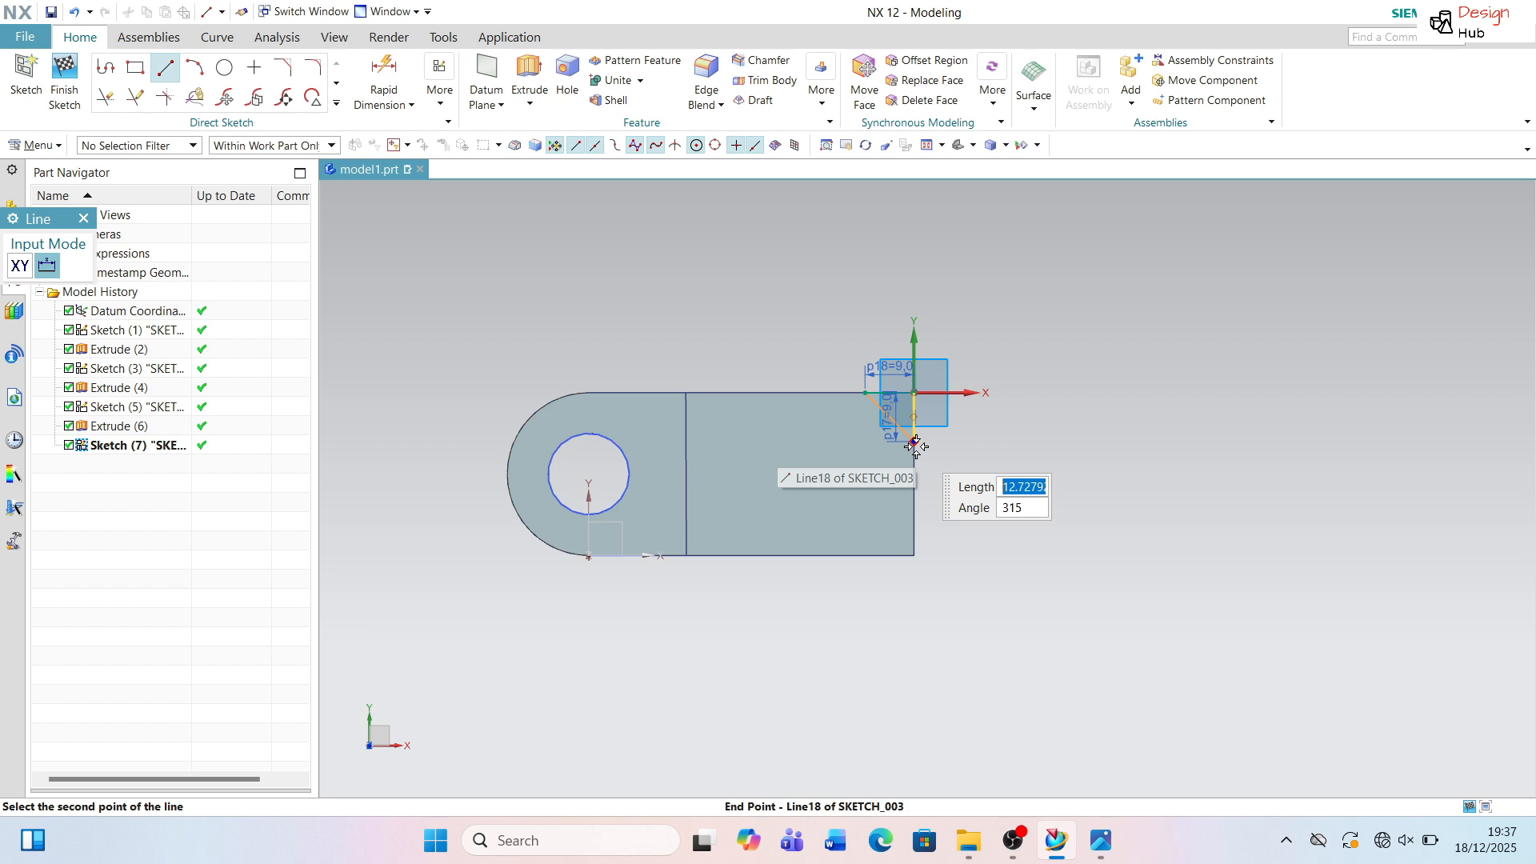
Finish the first corner's diagonal, and draw a 9 mm line from the base plate's opposite end corner along its end edge.
scroll(917, 428, up, 4)
click(909, 412)
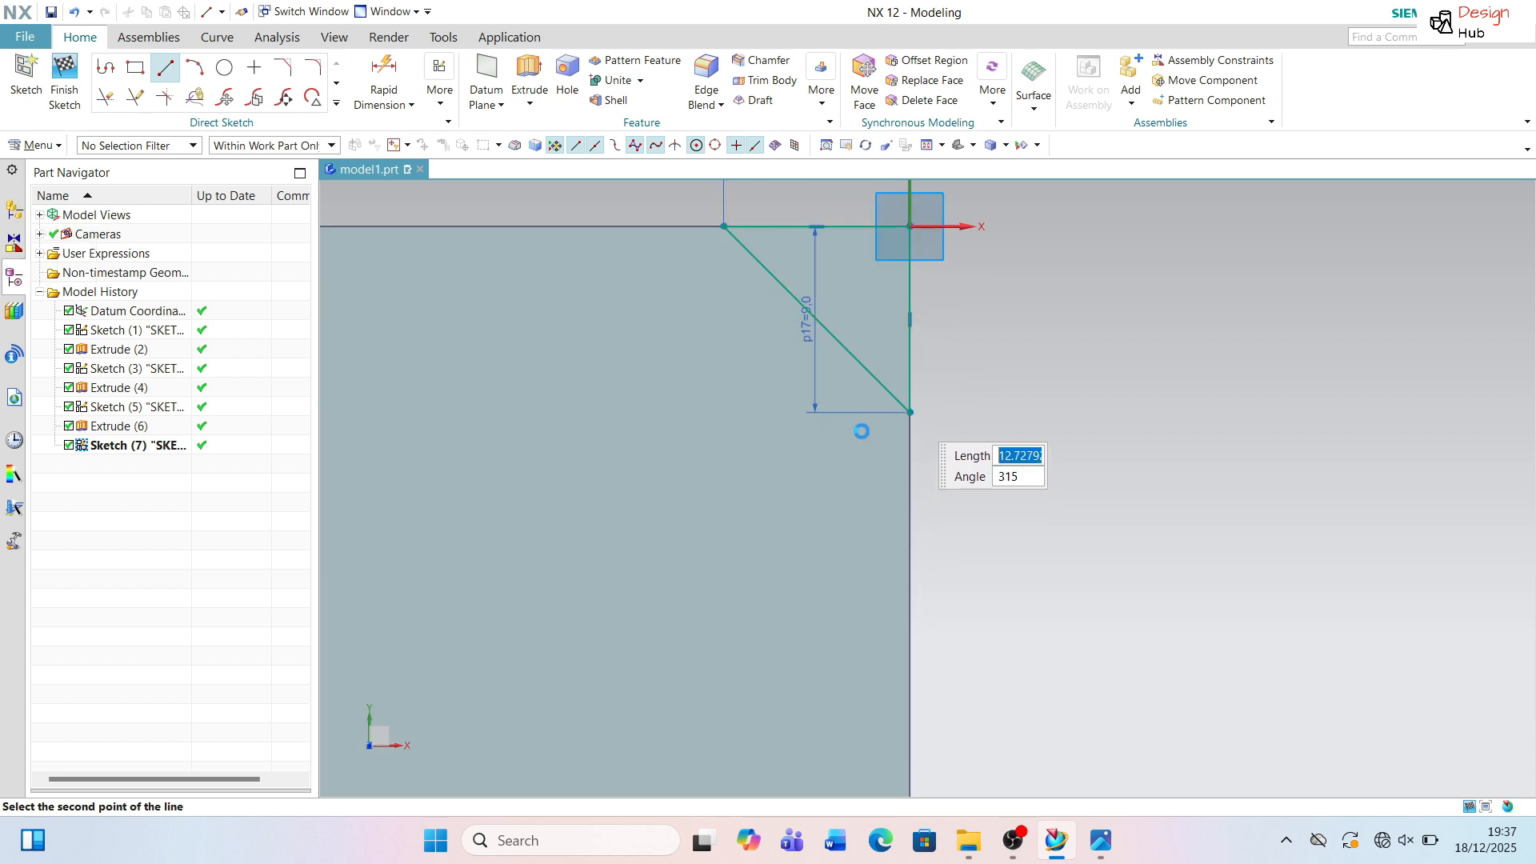
scroll(775, 346, down, 4)
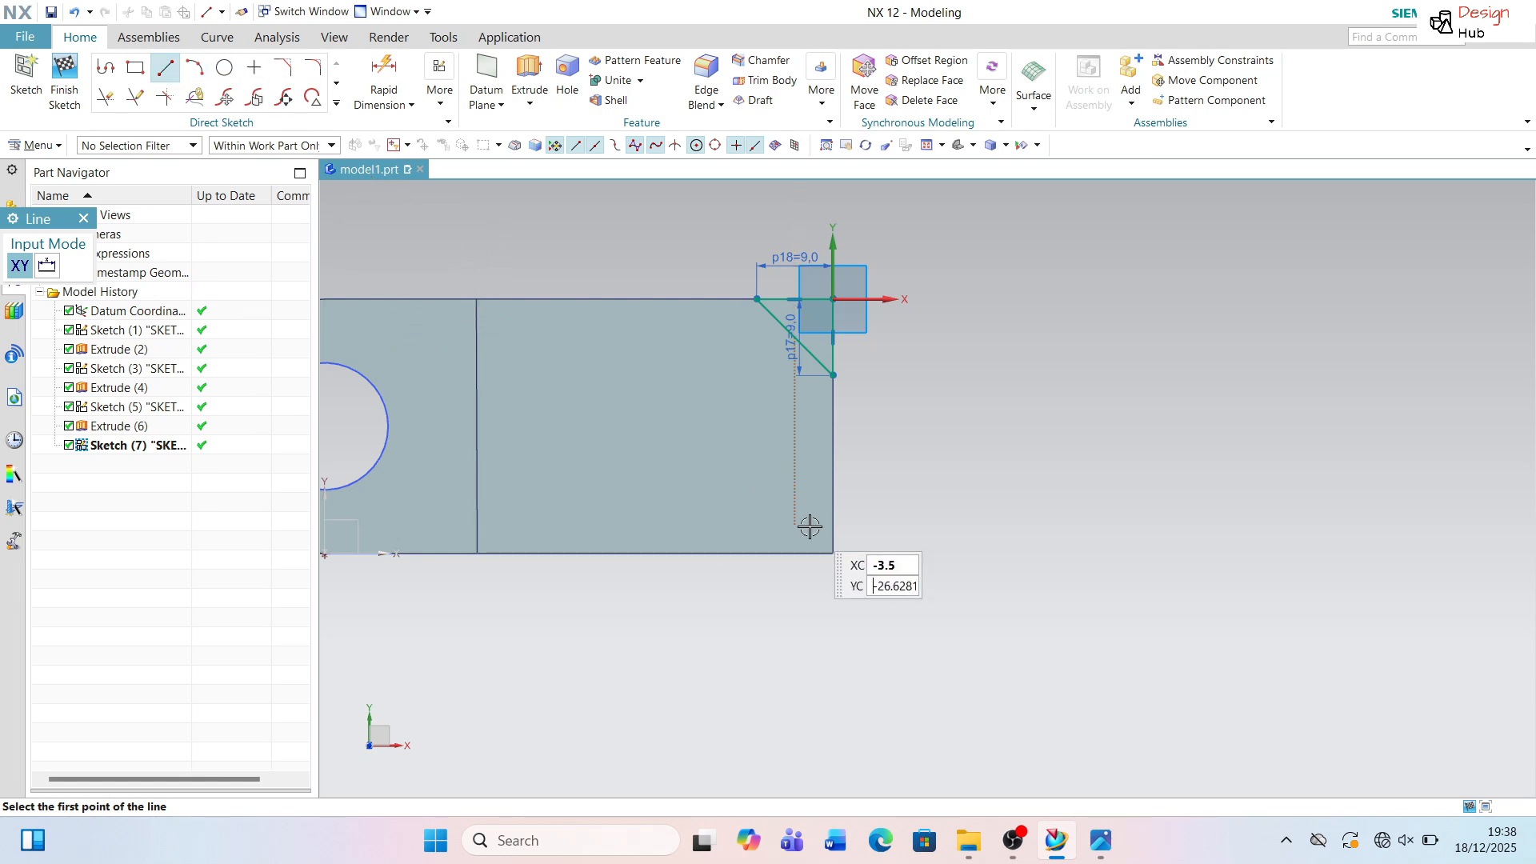
click(833, 553)
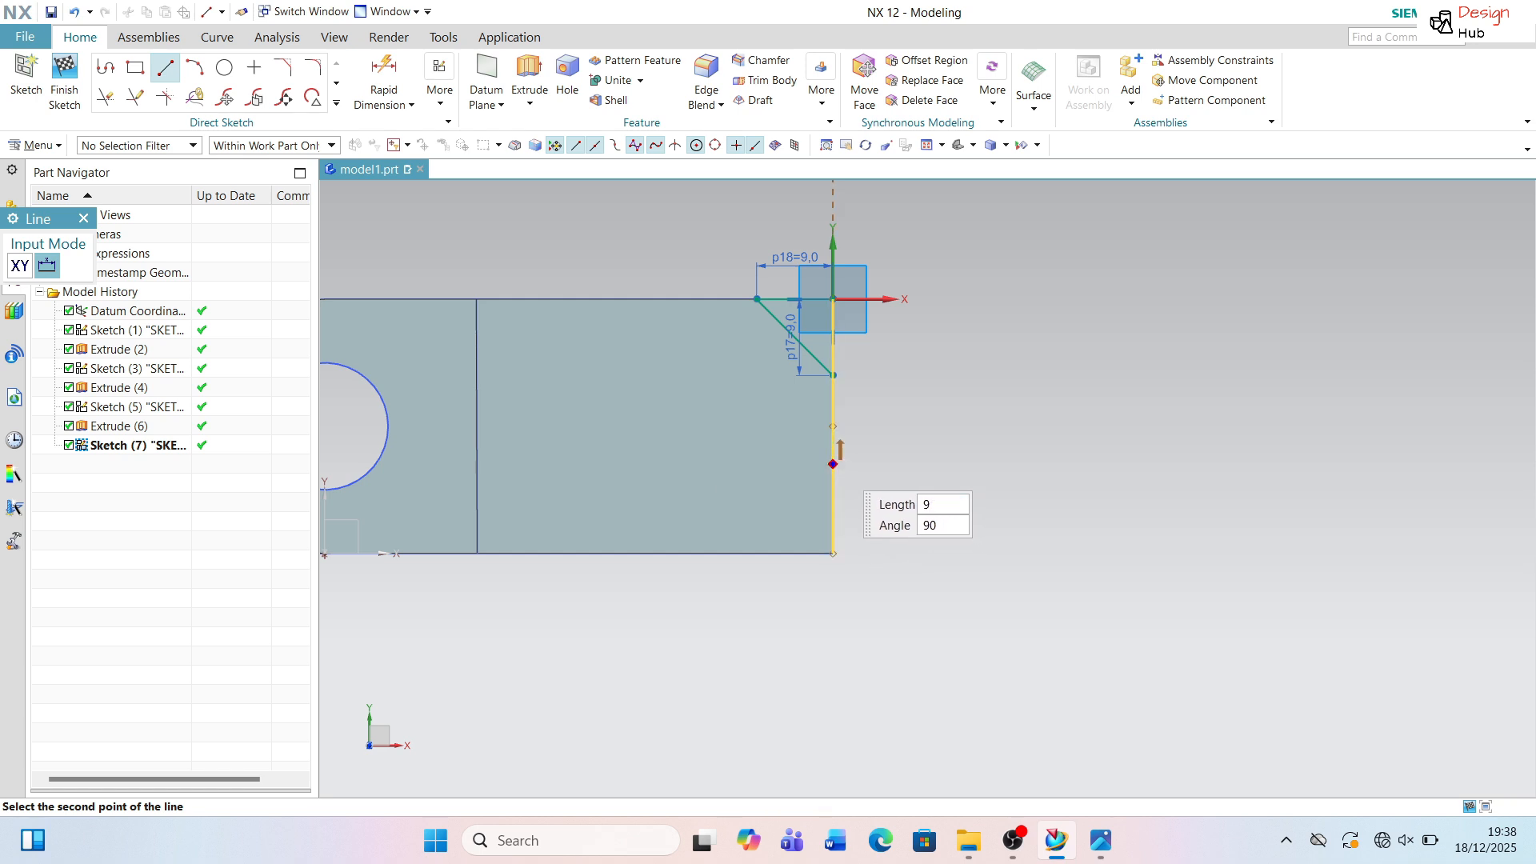
key(Return)
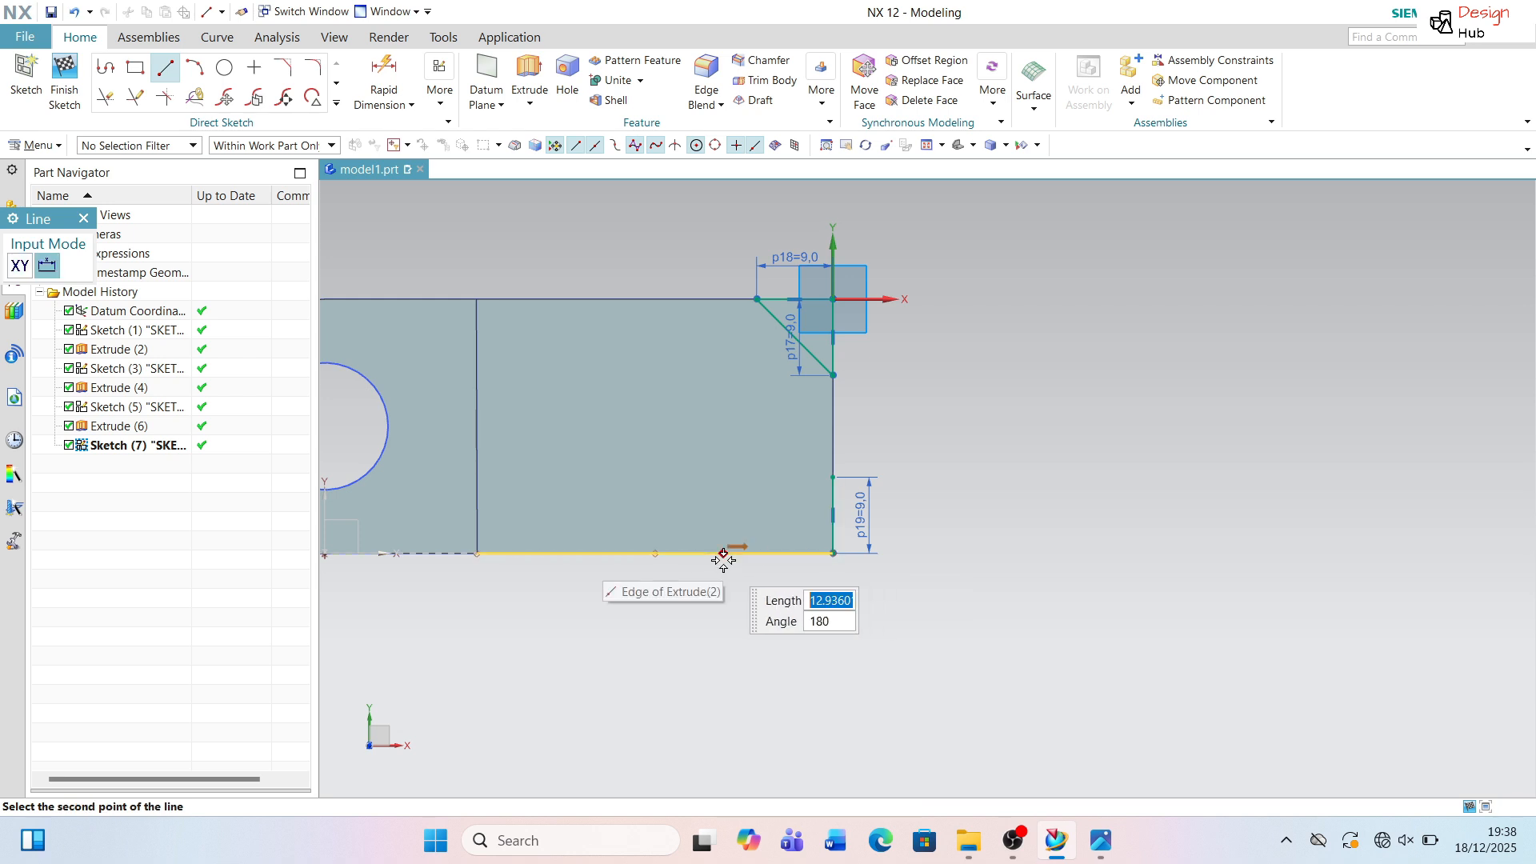
Try to draw a 9 mm line from the same corner along the base plate's side edge, and undo it.
text(9)
key(Return)
key(Return)
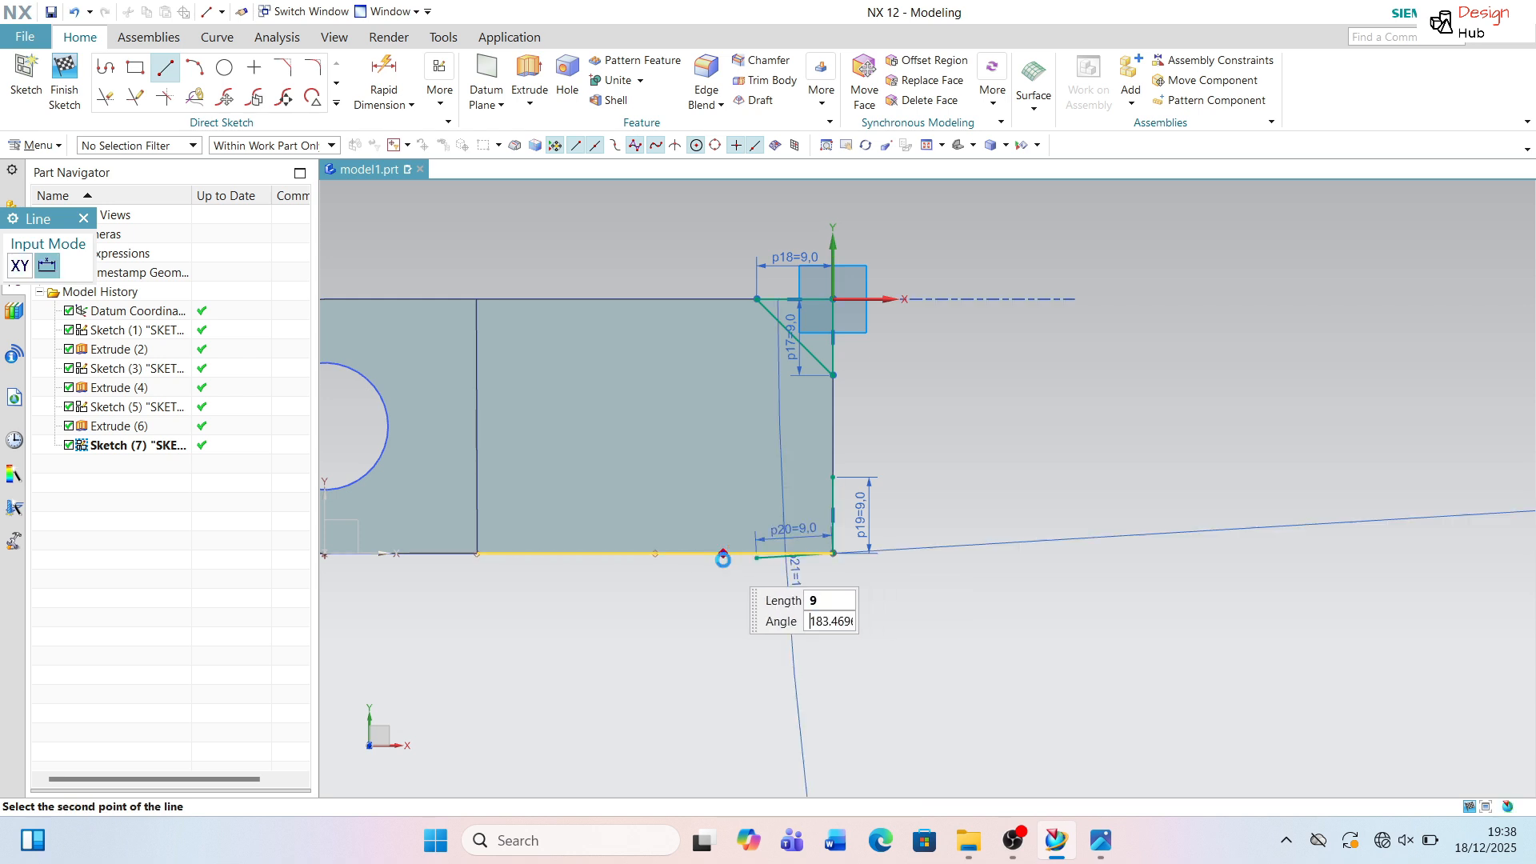
key(ctrl+z)
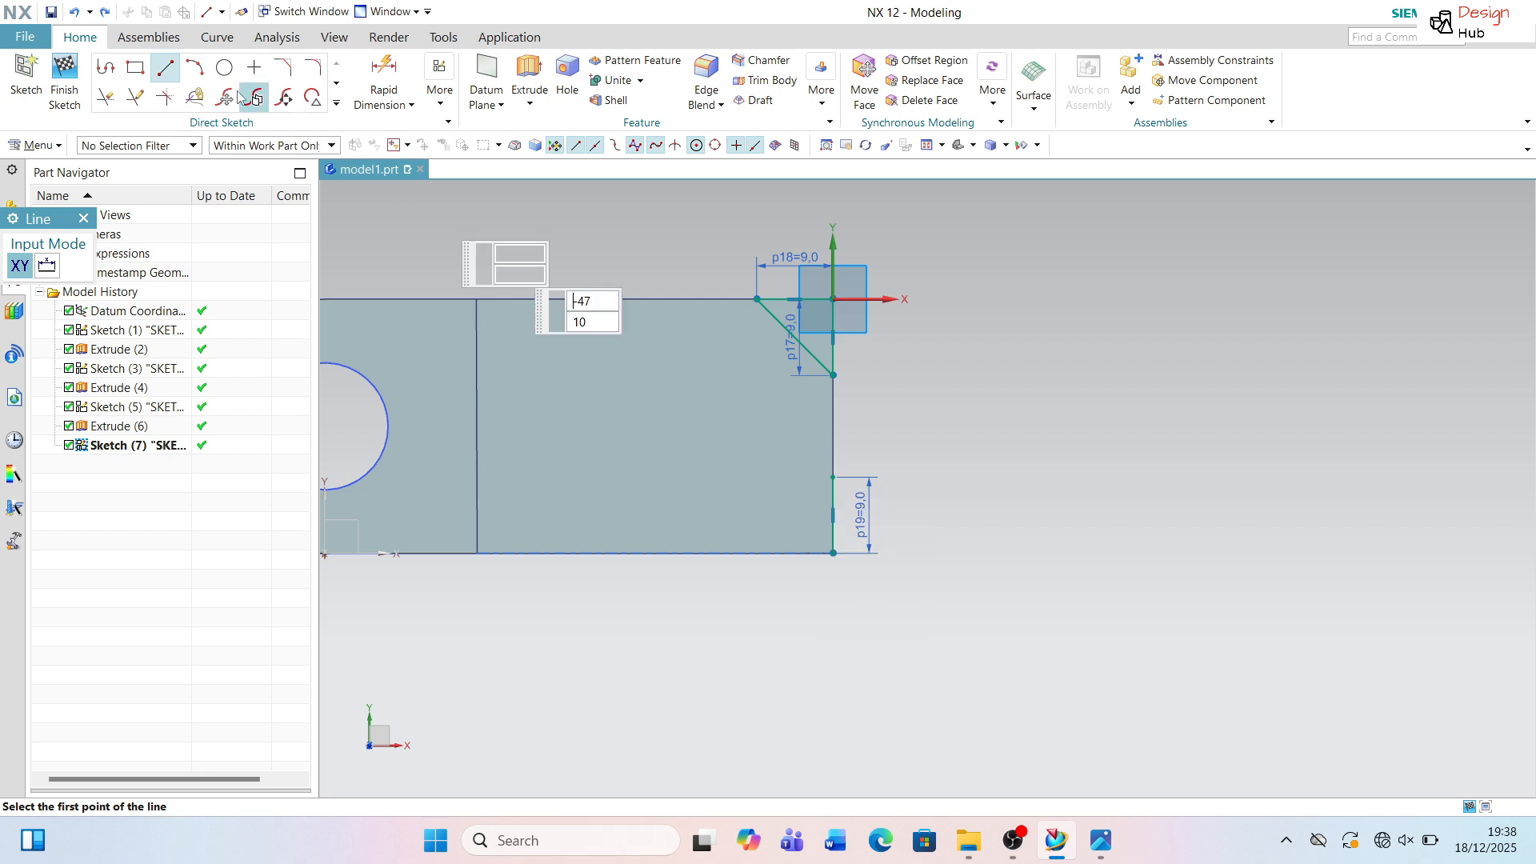
Draw a 9 mm line at 180° from the corner along the side edge, and close the second triangle with a diagonal.
click(833, 553)
text(9)
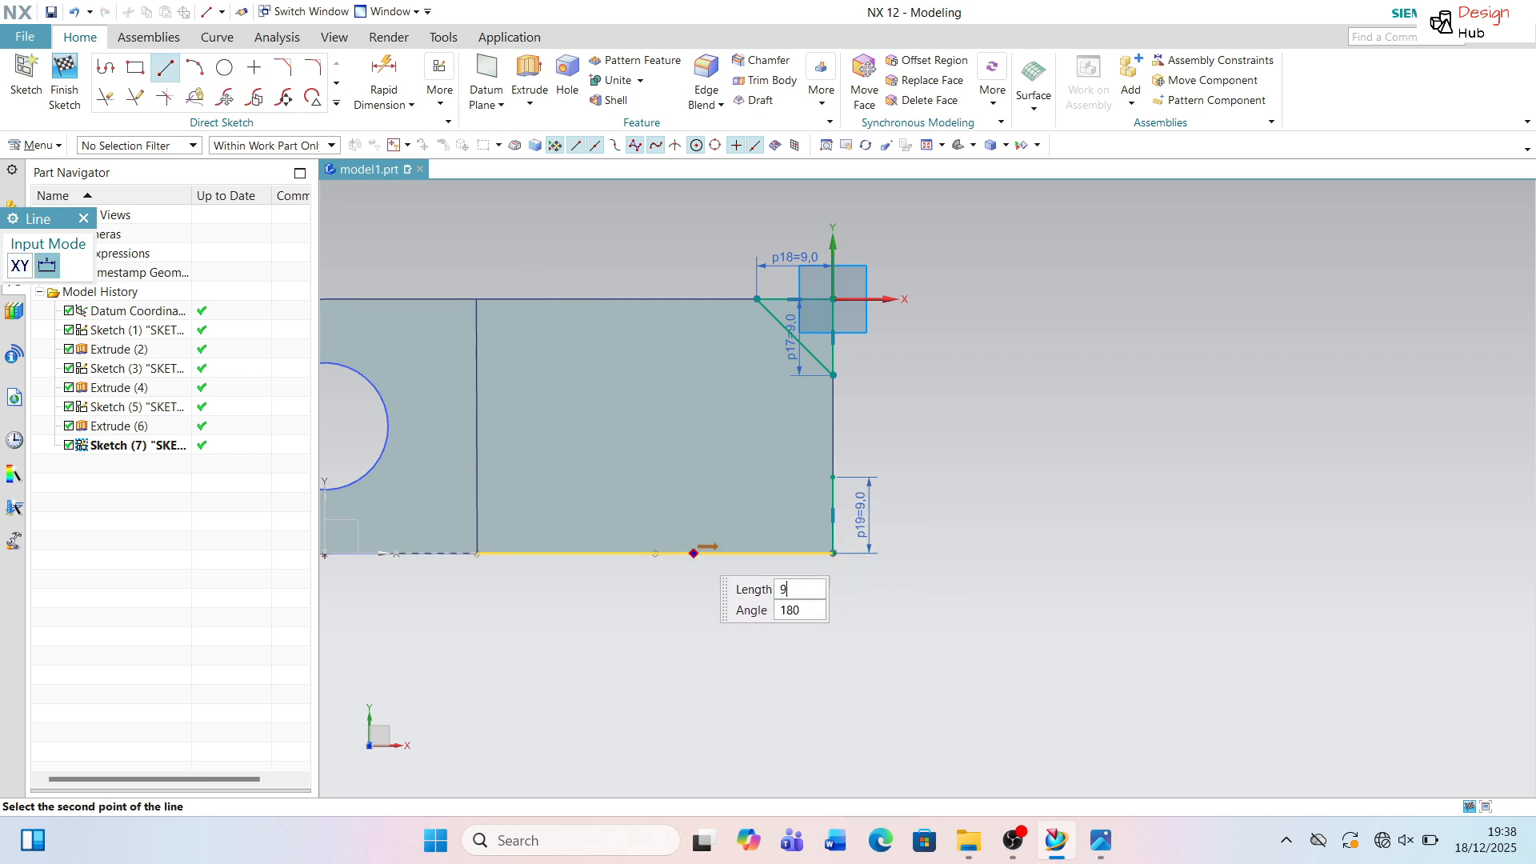
key(Return)
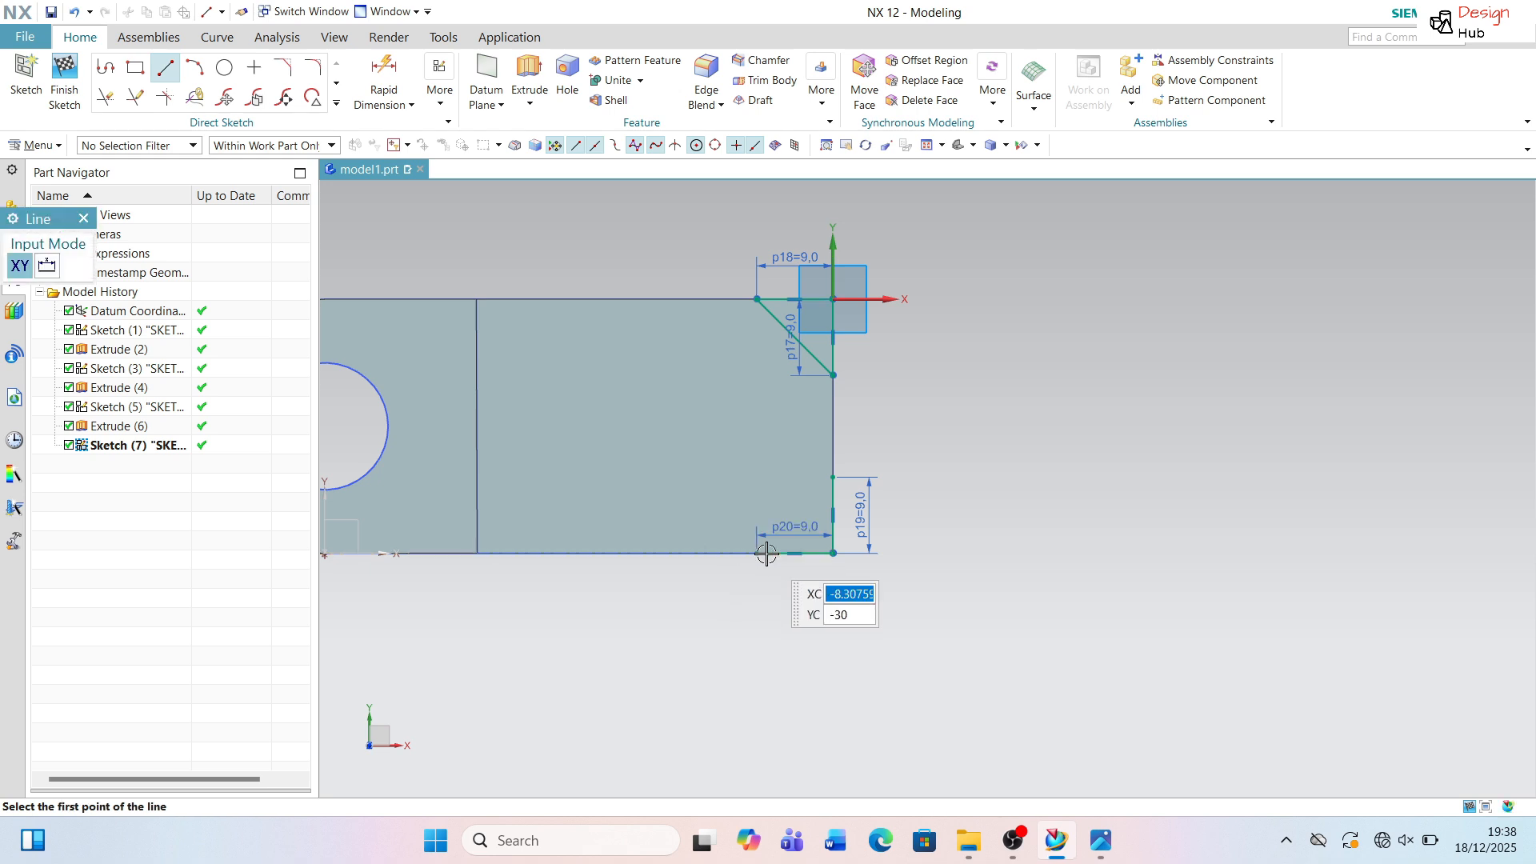
click(756, 553)
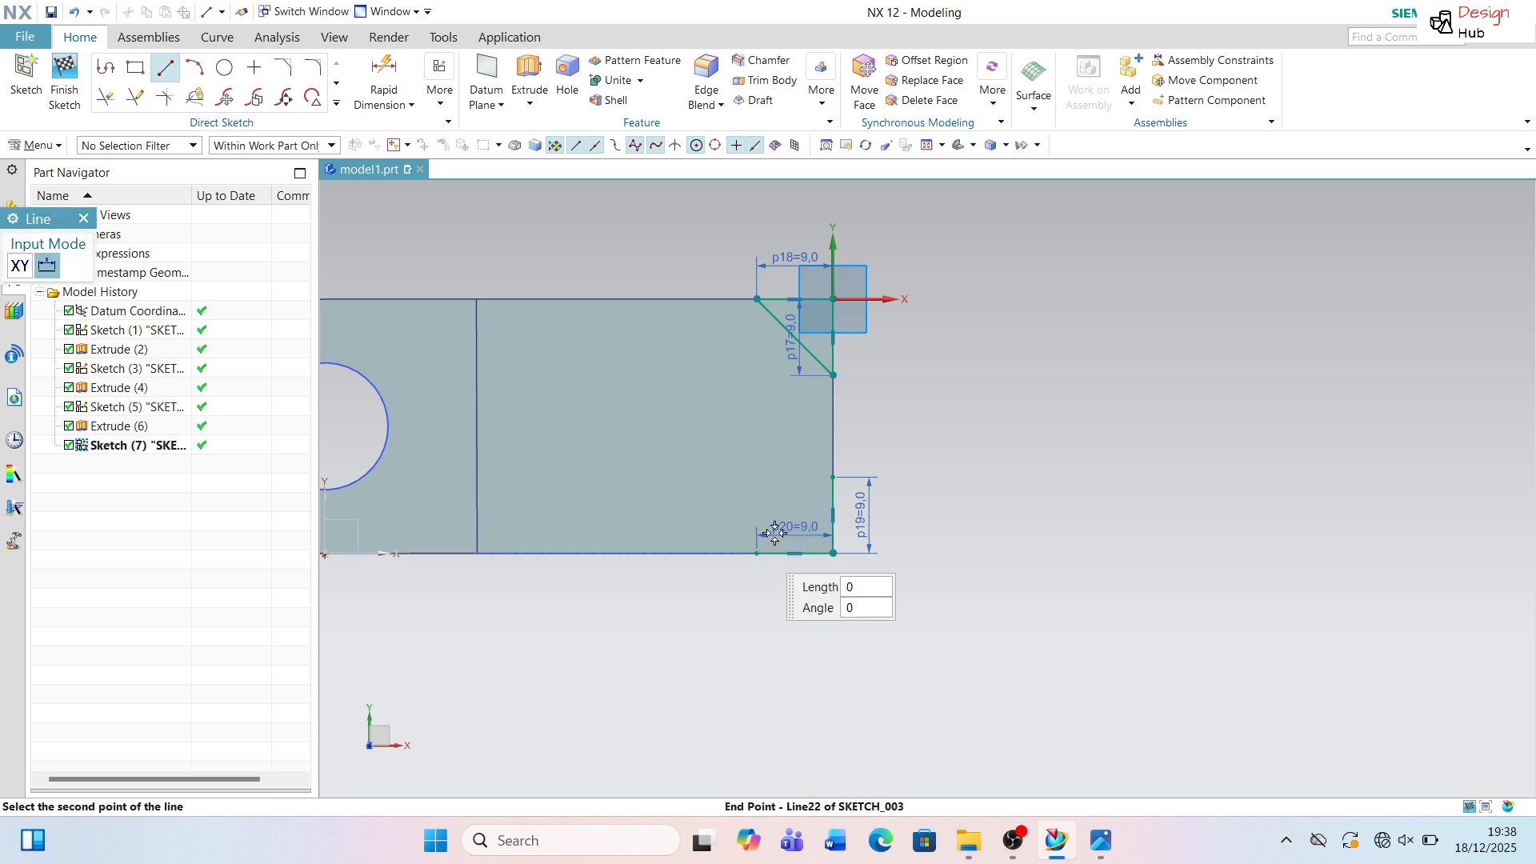
click(832, 477)
Extrude both corner triangles from 0 to -30 mm with Subtract to cut the base plate's two end corners.
mouse_move(854, 516)
middle_down()
mouse_move(806, 407)
mouse_move(802, 449)
mouse_move(775, 448)
middle_up()
scroll(760, 543, up, 2)
scroll(760, 543, up, 1)
middle_drag(761, 544, 808, 541)
scroll(808, 541, up, 1)
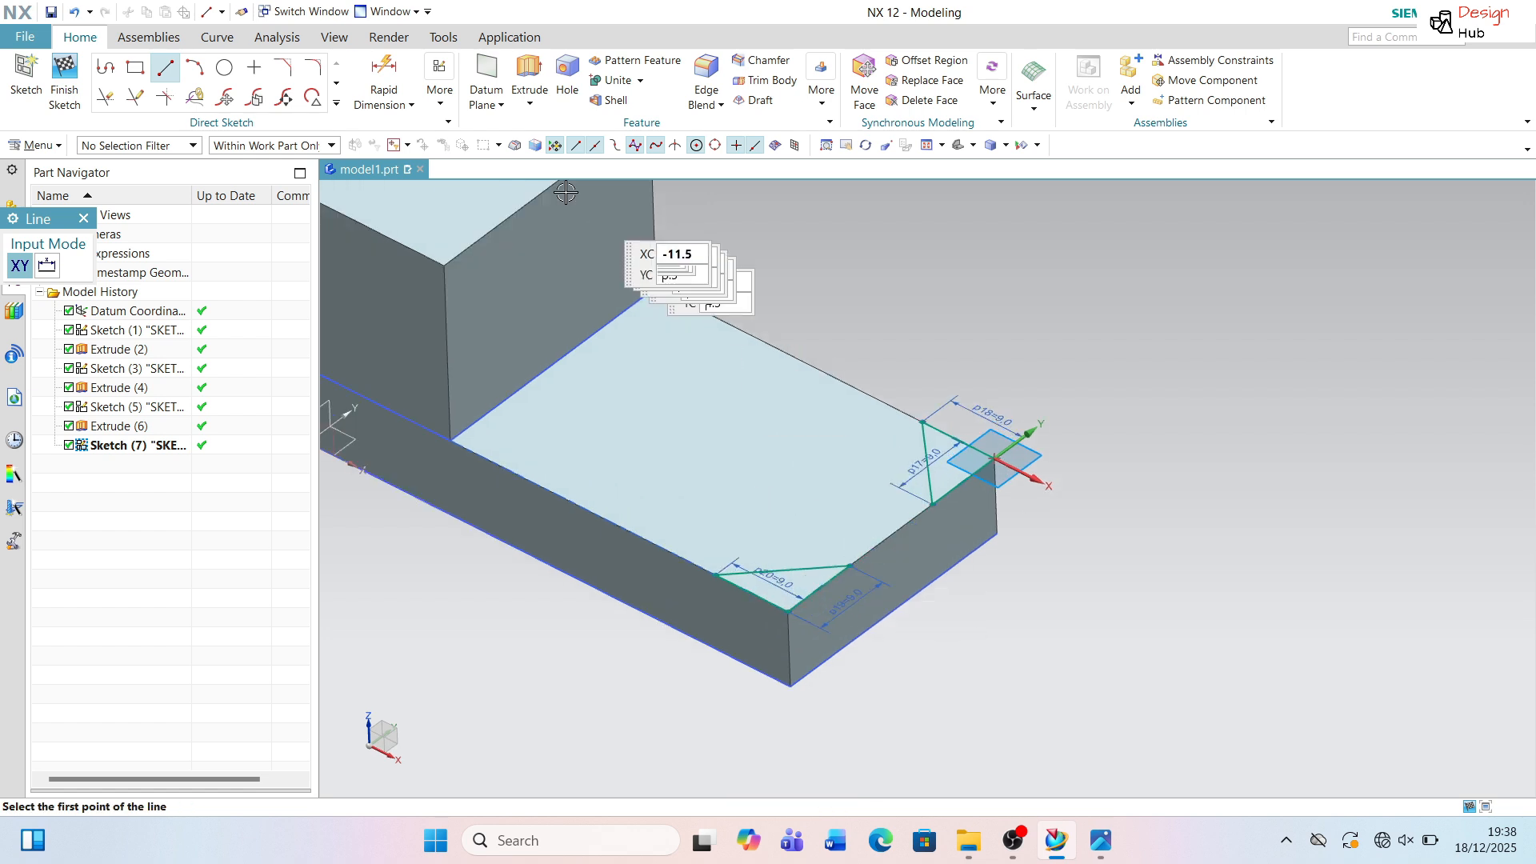
click(536, 76)
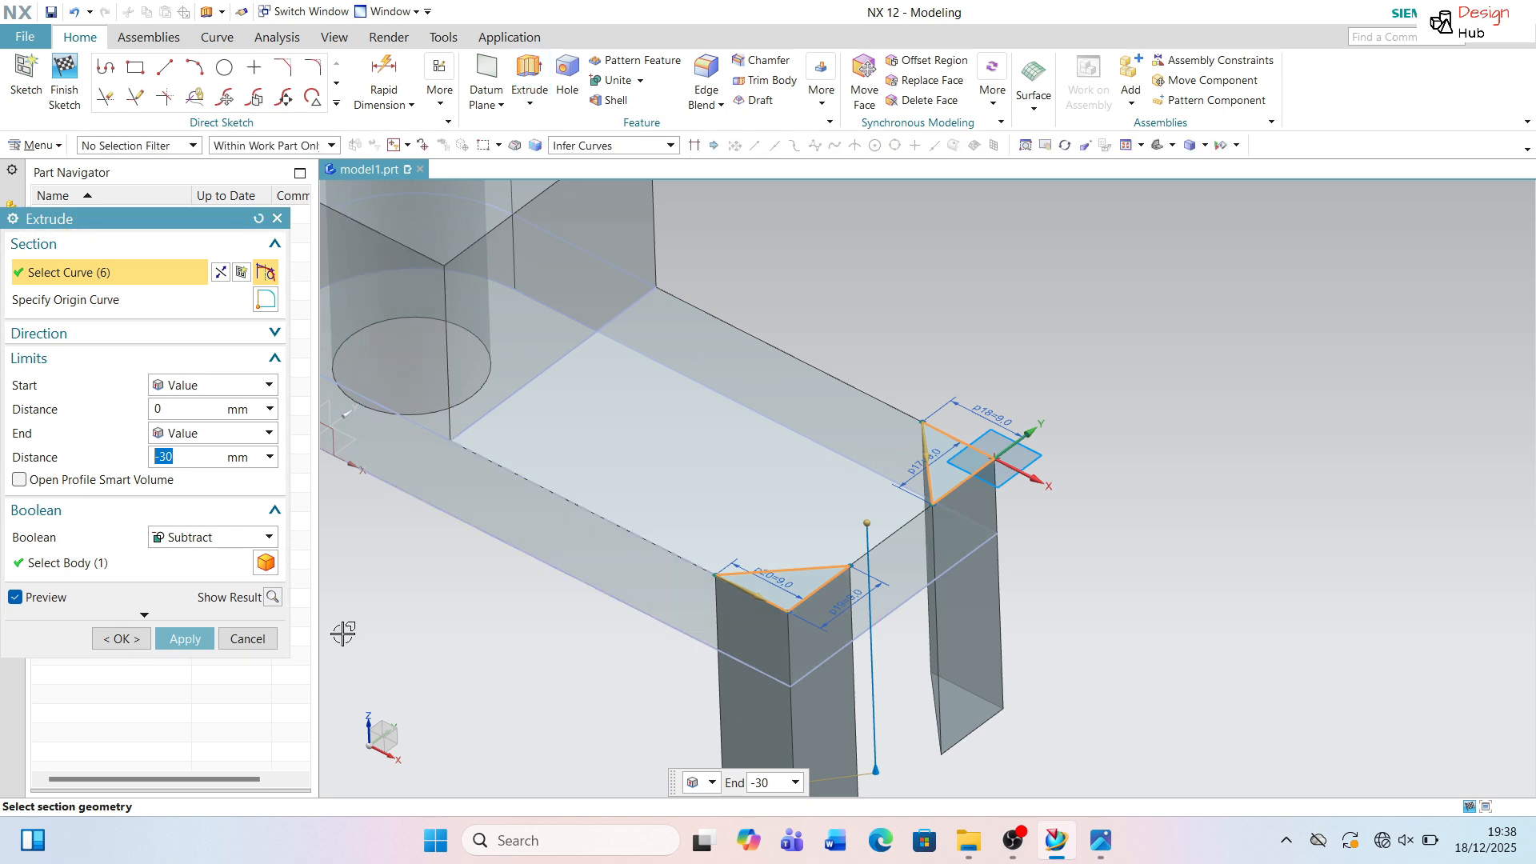
scroll(840, 565, up, 3)
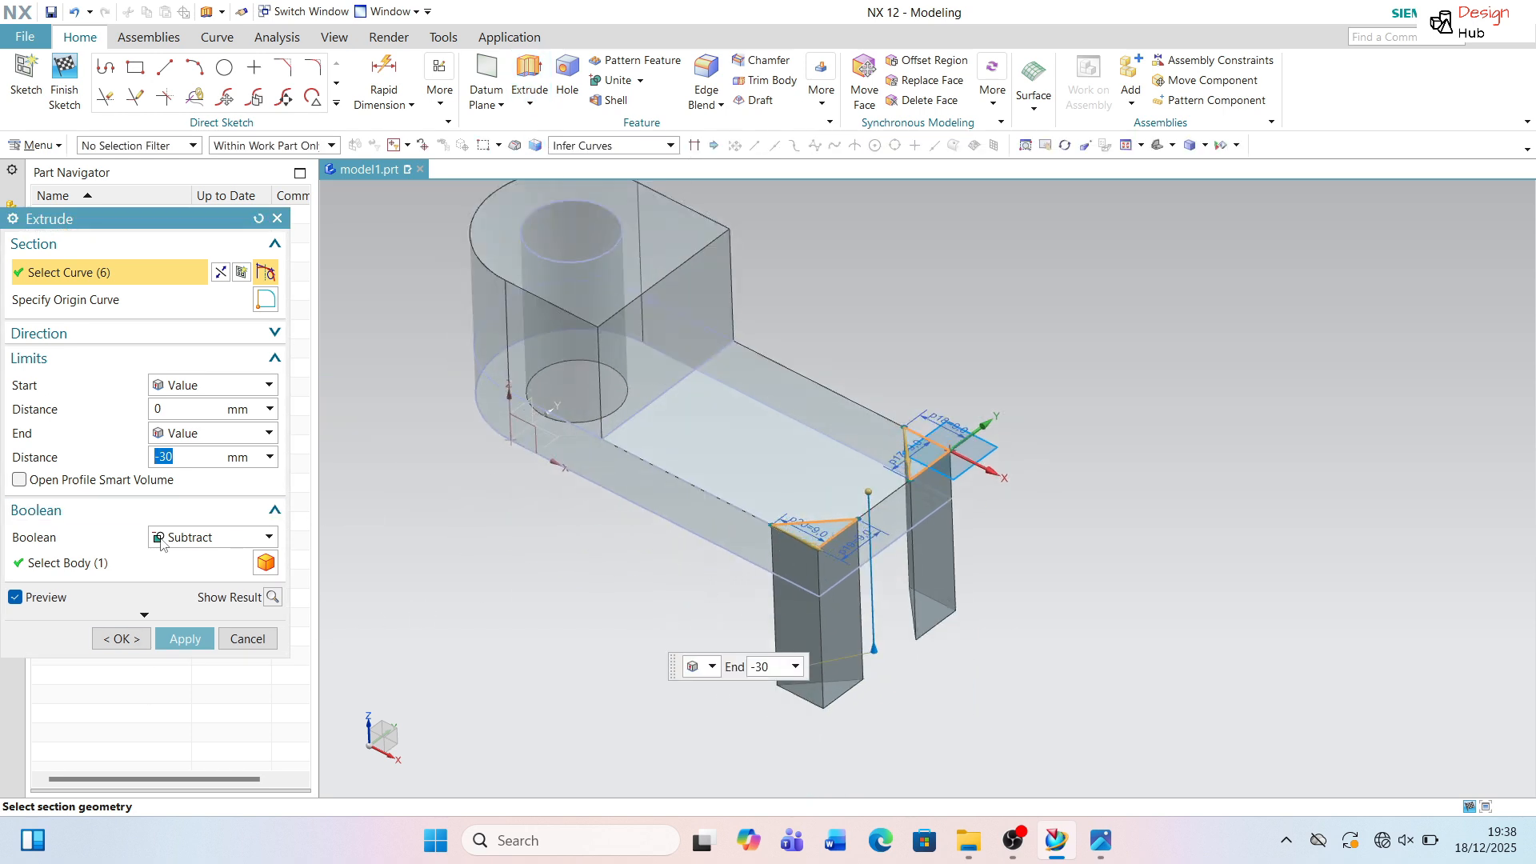
click(124, 639)
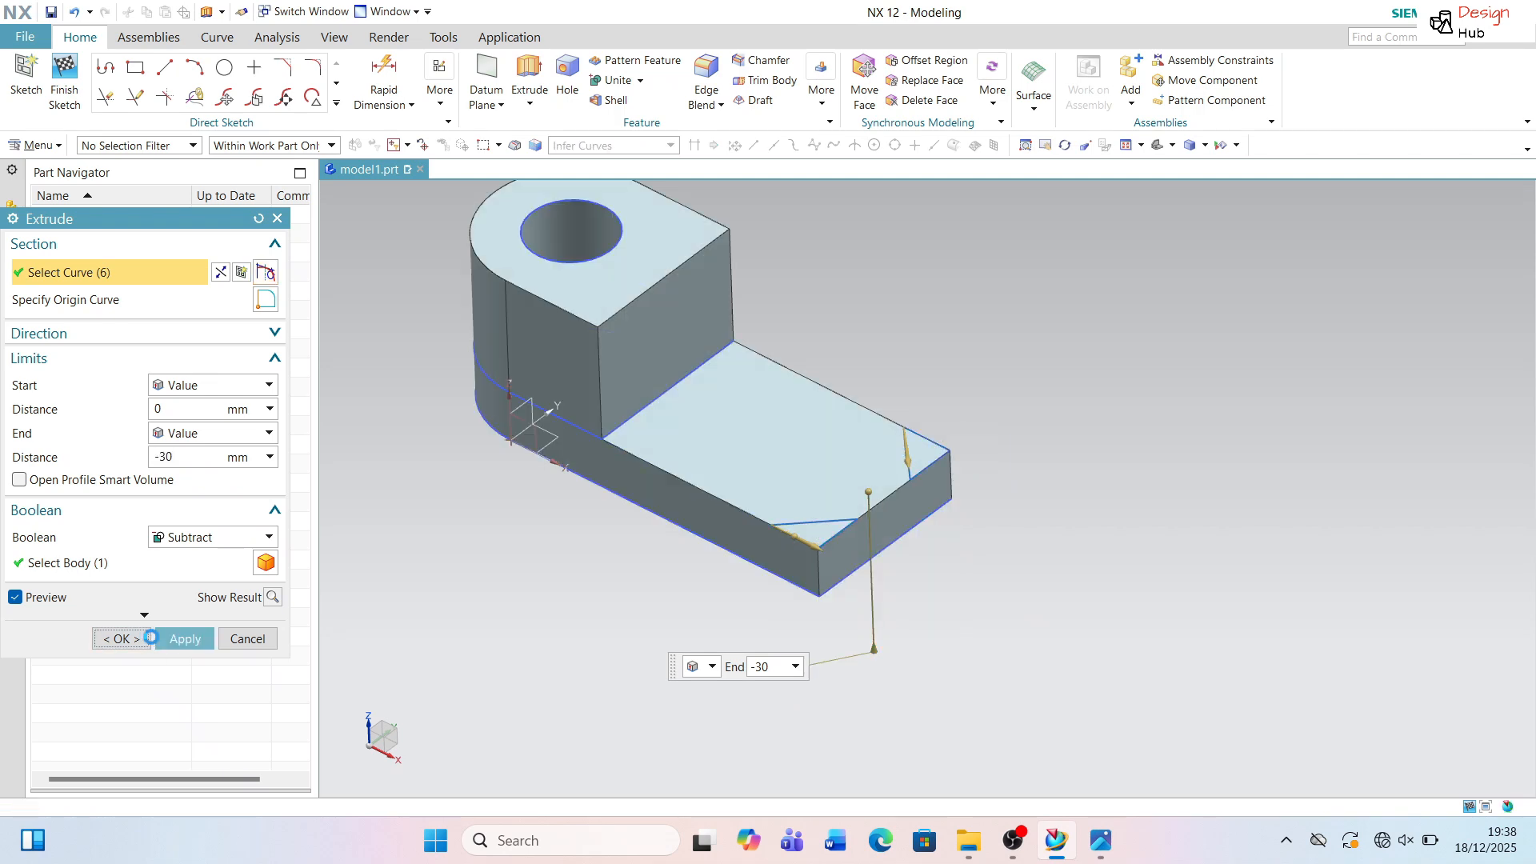
Hide the corner-cut sketch and the base plate sketch.
mouse_move(788, 593)
middle_down()
mouse_move(775, 640)
mouse_move(808, 601)
mouse_move(788, 573)
mouse_move(756, 608)
mouse_move(781, 586)
mouse_move(795, 619)
middle_up()
scroll(795, 617, up, 2)
scroll(798, 610, down, 2)
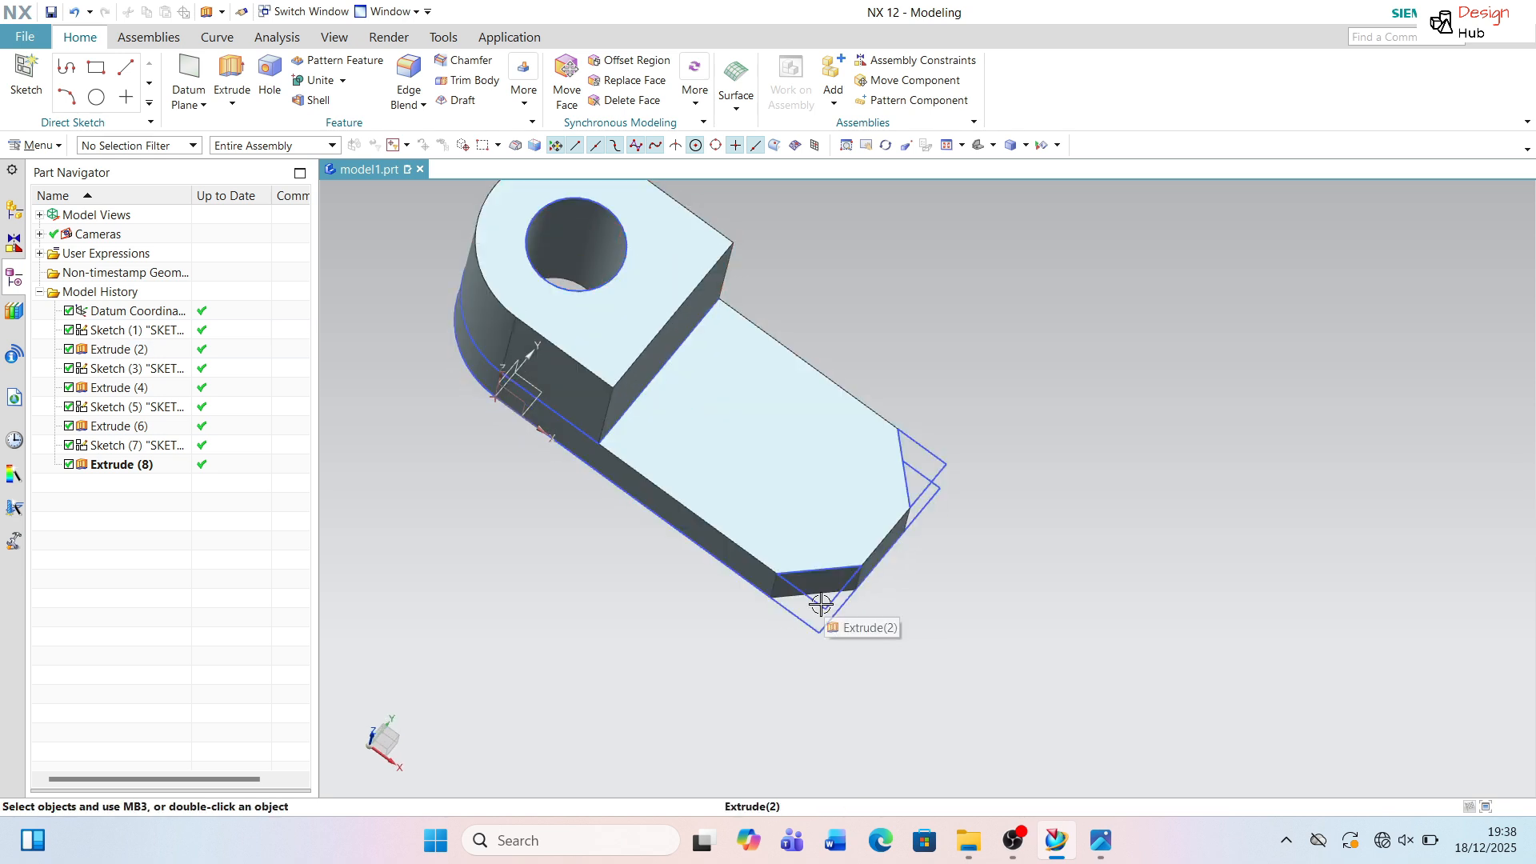
right_click(824, 611)
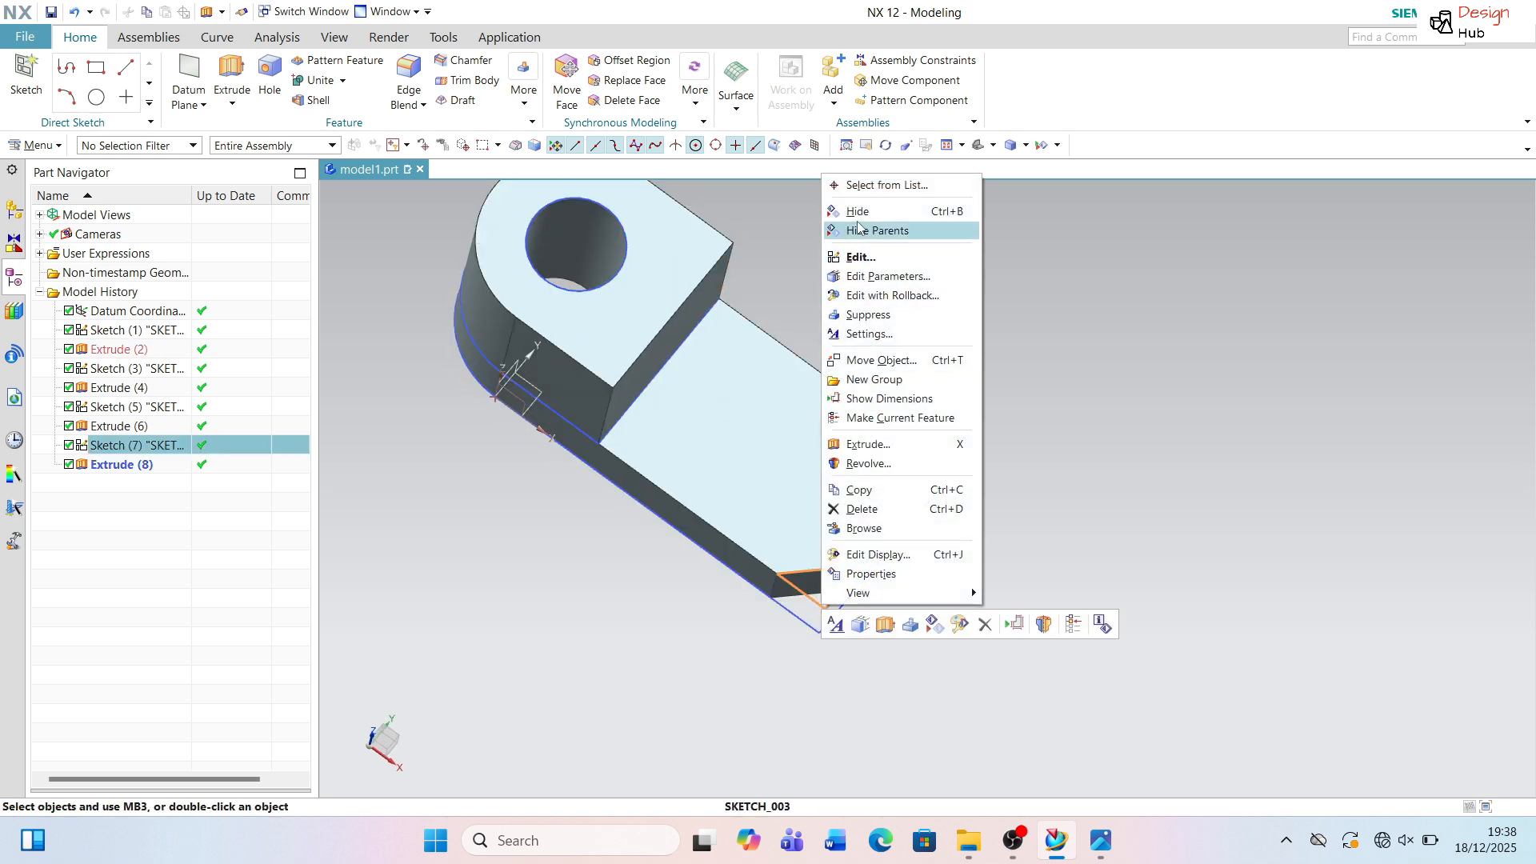
click(856, 211)
right_click(792, 618)
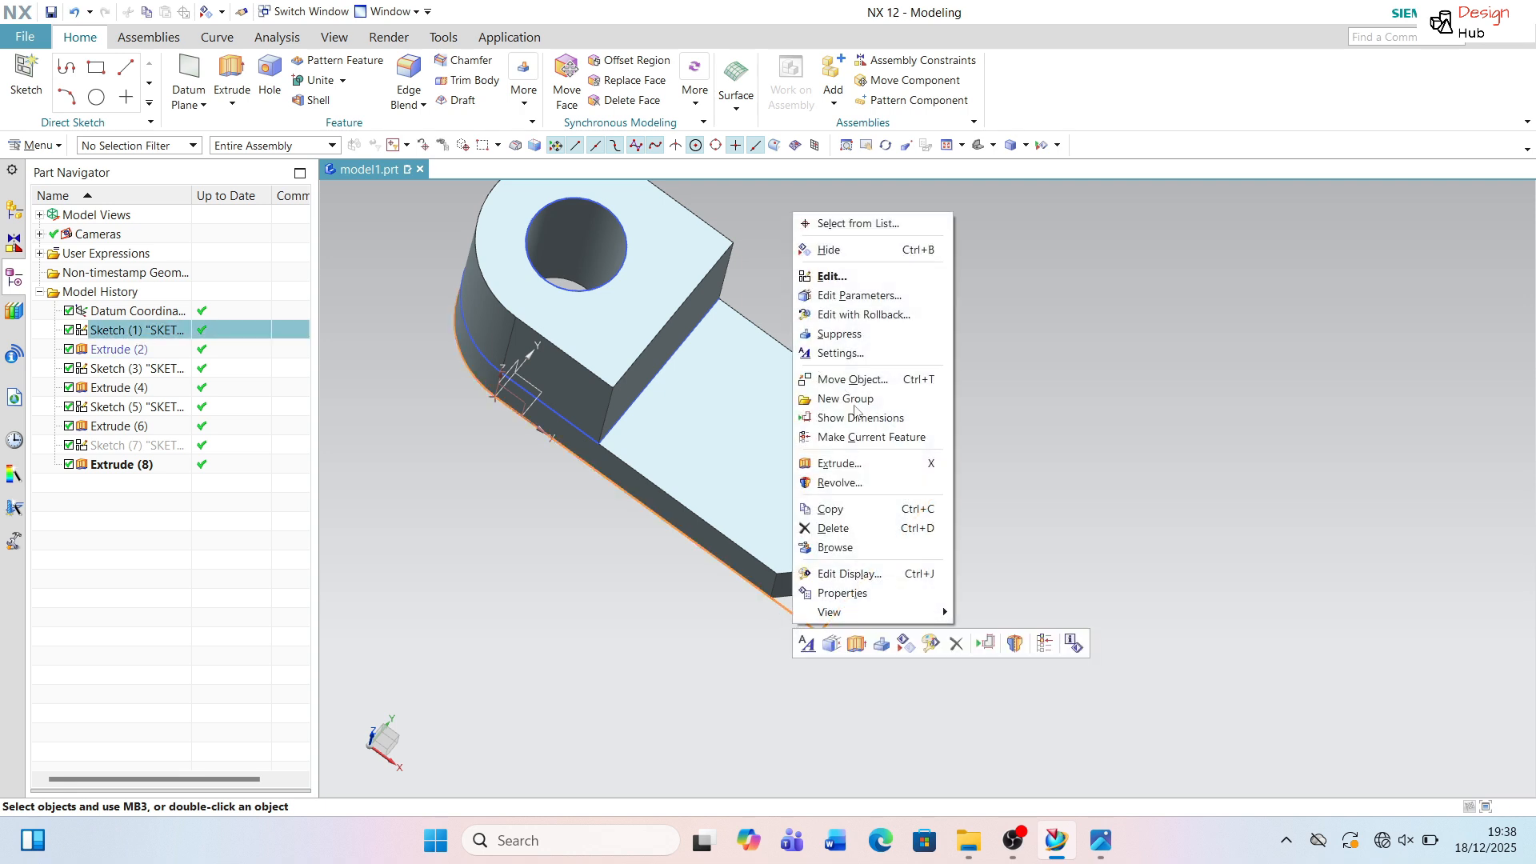
click(847, 266)
Examine the bracket's corner cuts, block and through hole from several sides.
scroll(846, 497, down, 3)
mouse_move(846, 497)
middle_down()
mouse_move(832, 418)
mouse_move(713, 309)
mouse_move(772, 366)
mouse_move(843, 531)
mouse_move(781, 459)
mouse_move(795, 521)
mouse_move(688, 352)
mouse_move(696, 323)
mouse_move(692, 364)
middle_up()
scroll(686, 349, up, 2)
scroll(693, 362, up, 3)
scroll(687, 359, down, 2)
scroll(684, 426, up, 1)
middle_drag(684, 425, 684, 420)
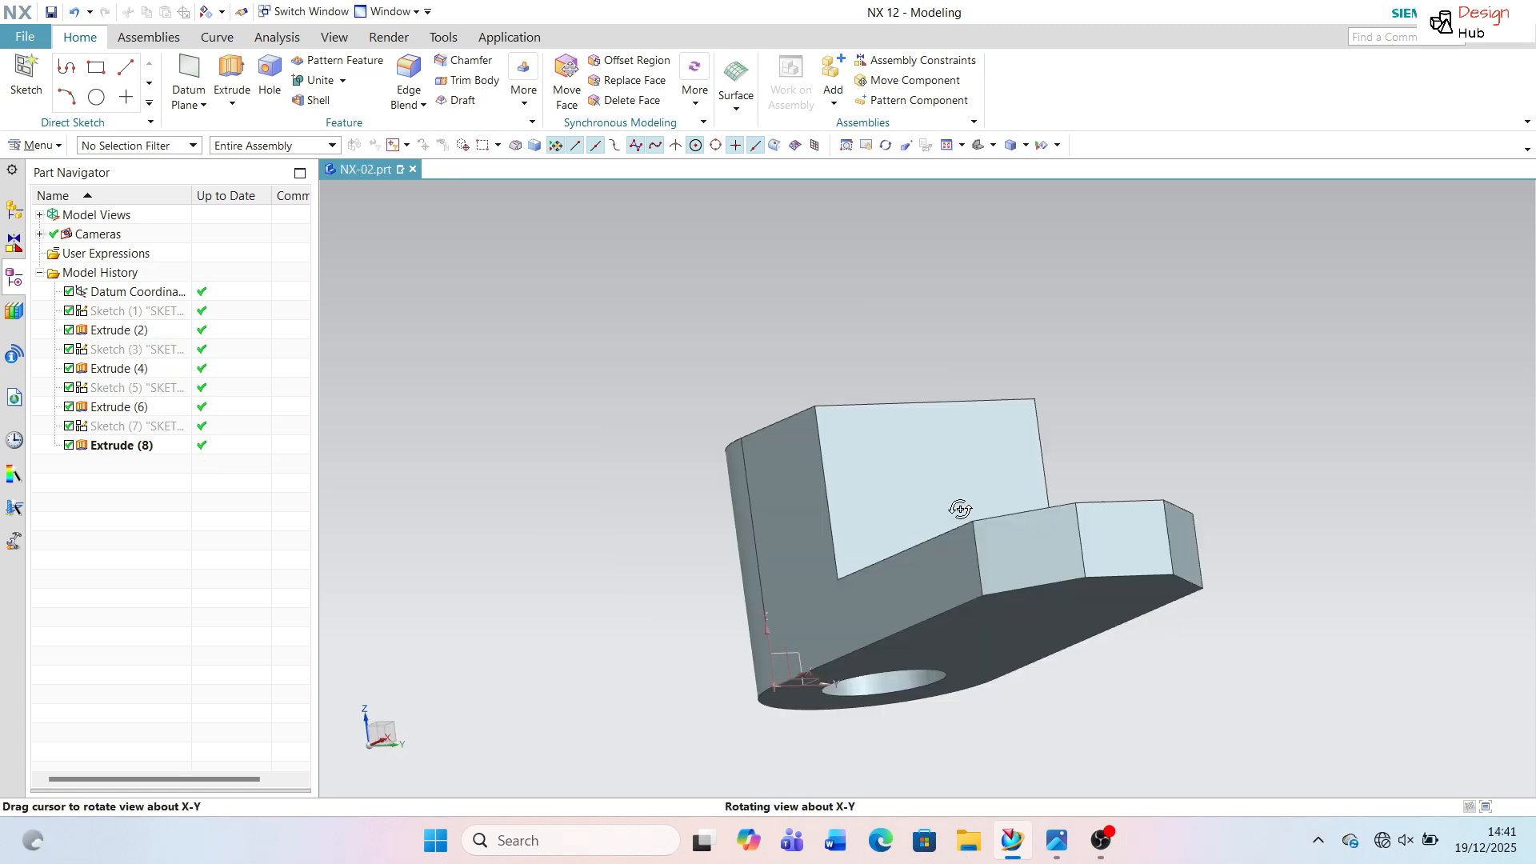
middle_drag(943, 608, 989, 554)
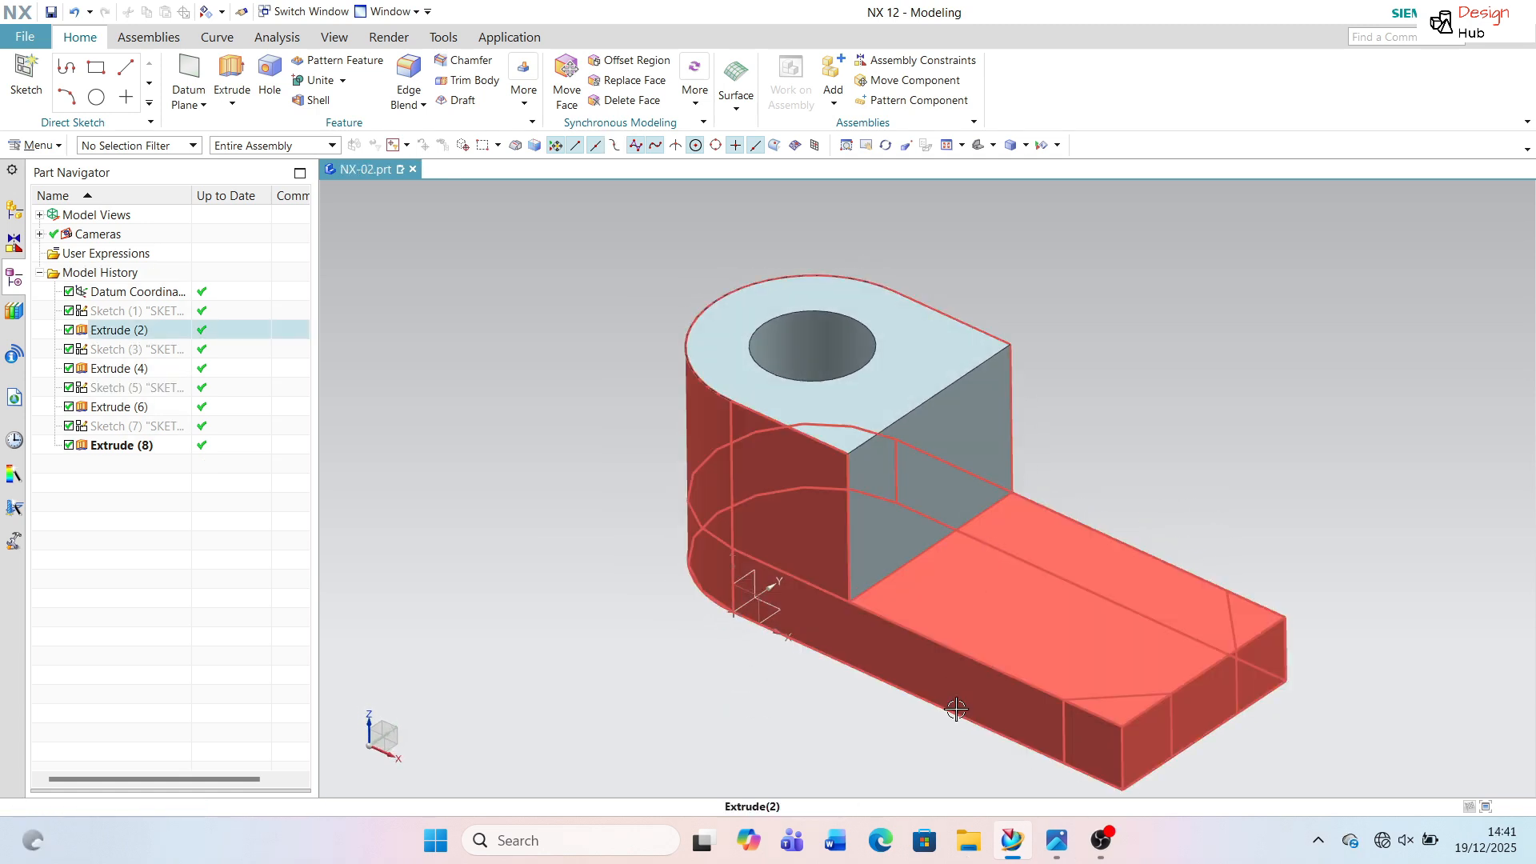
Check the rib on the reference drawing, and create a datum plane offset 15 mm inward from the bracket's flat side face.
click(1052, 839)
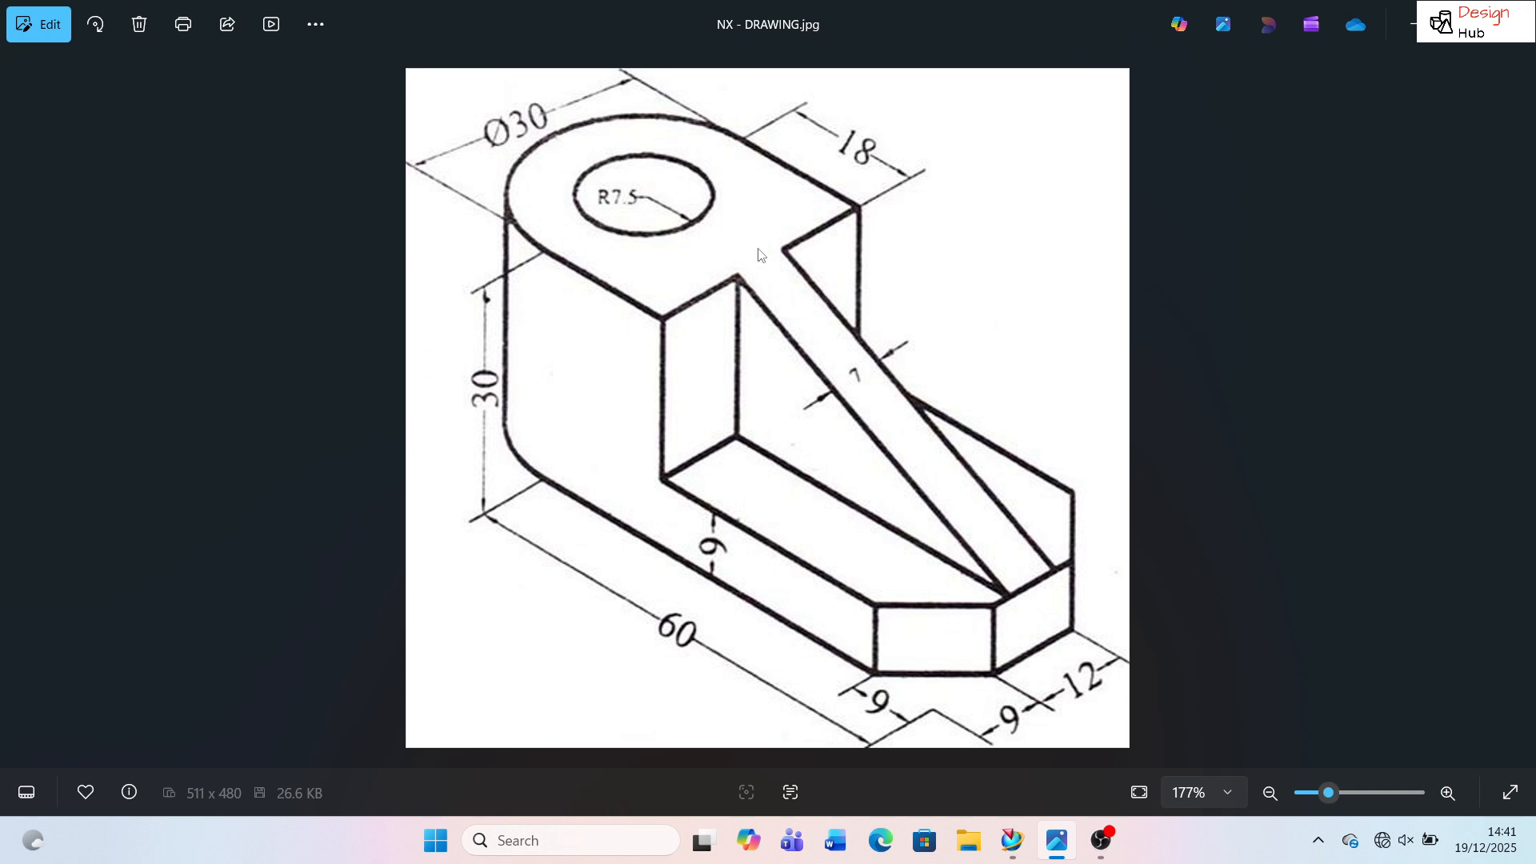
key(alt+Tab)
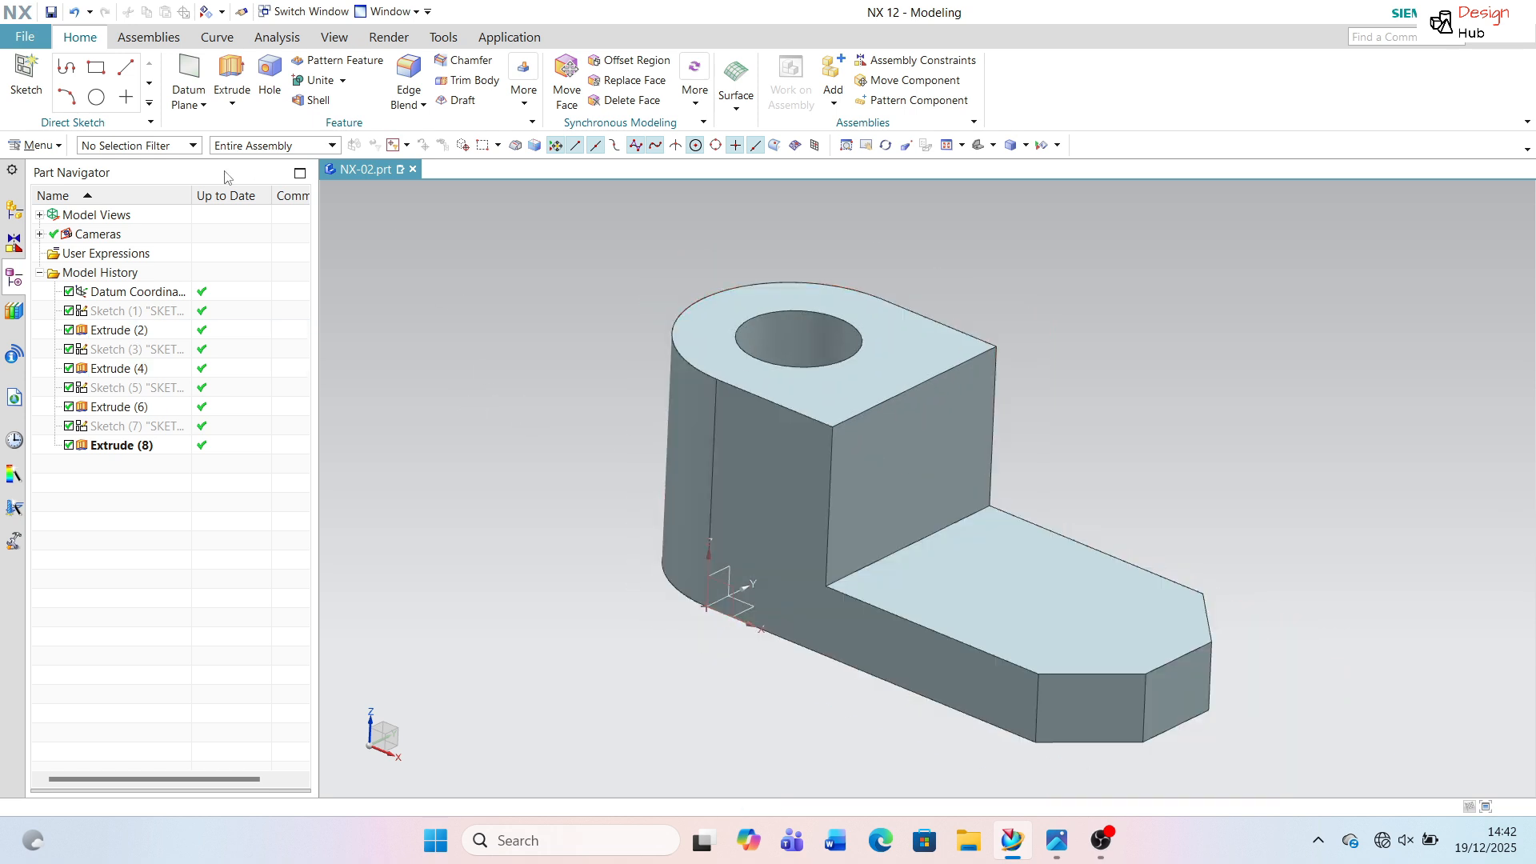
click(178, 116)
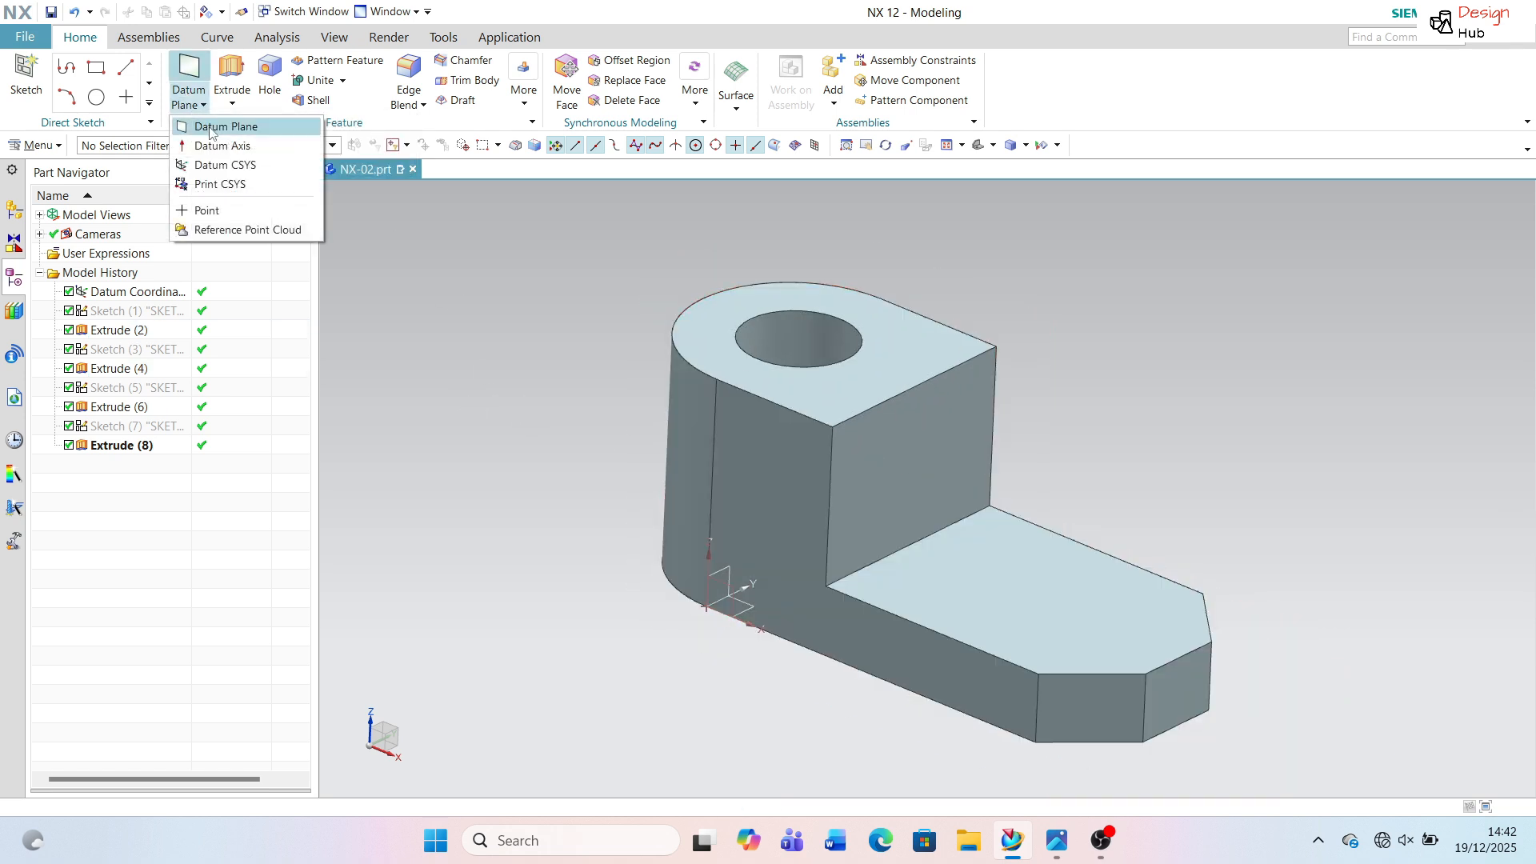
click(210, 126)
click(744, 456)
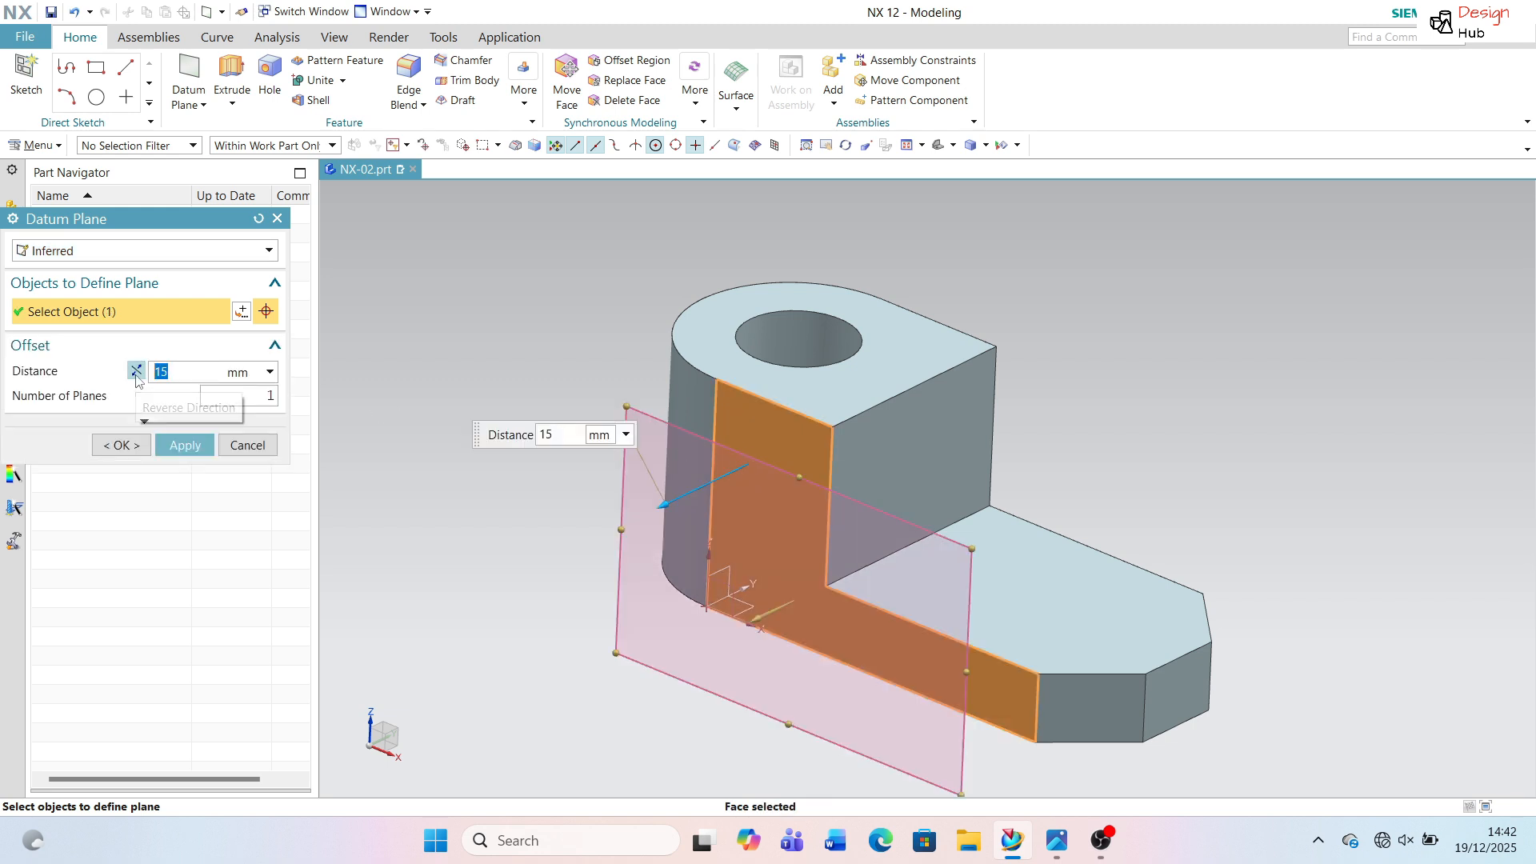
click(136, 372)
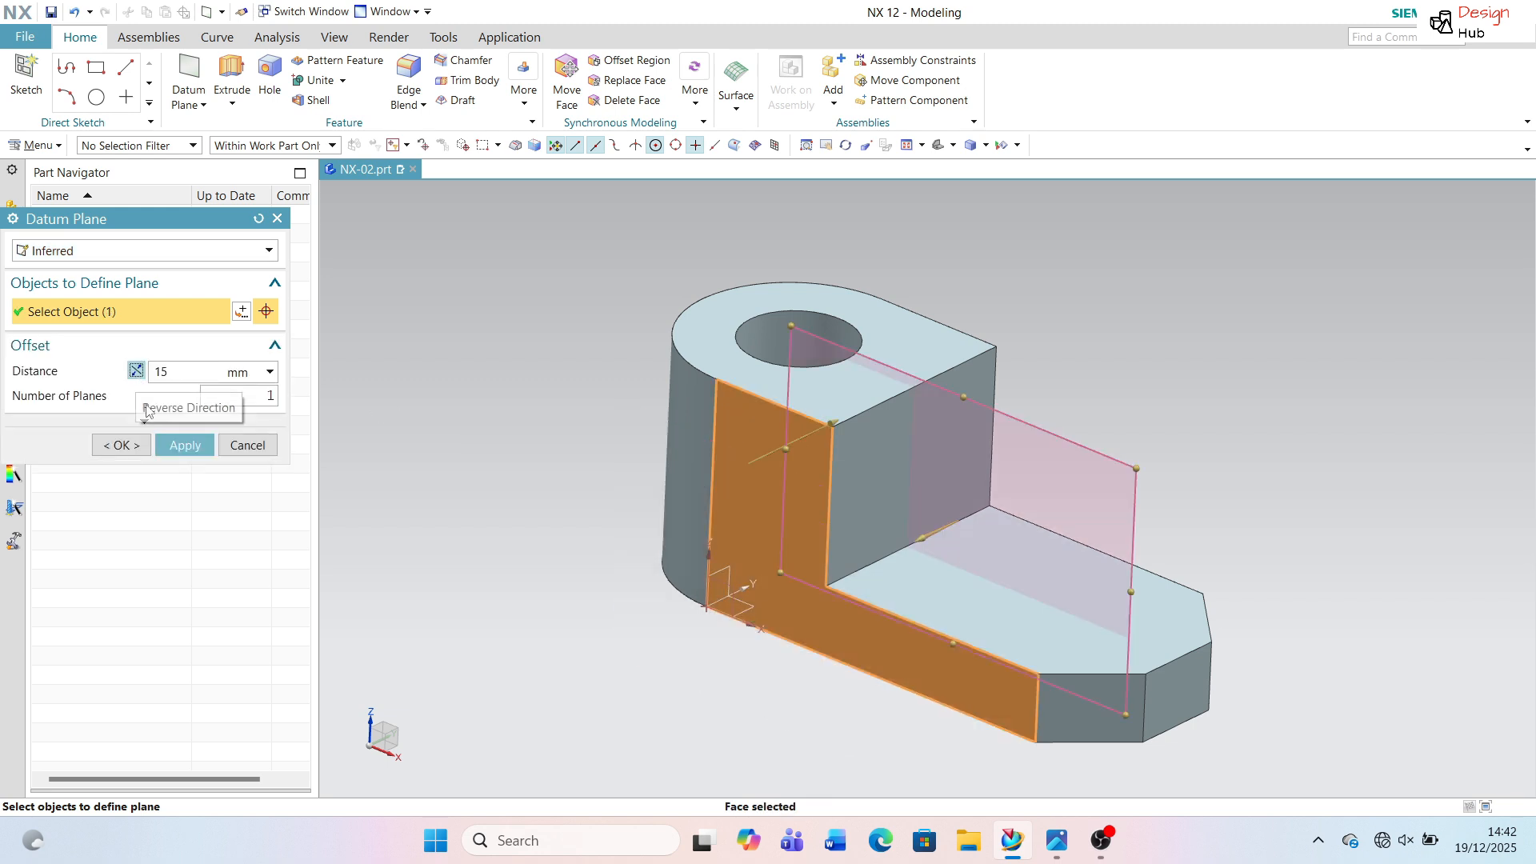
click(185, 446)
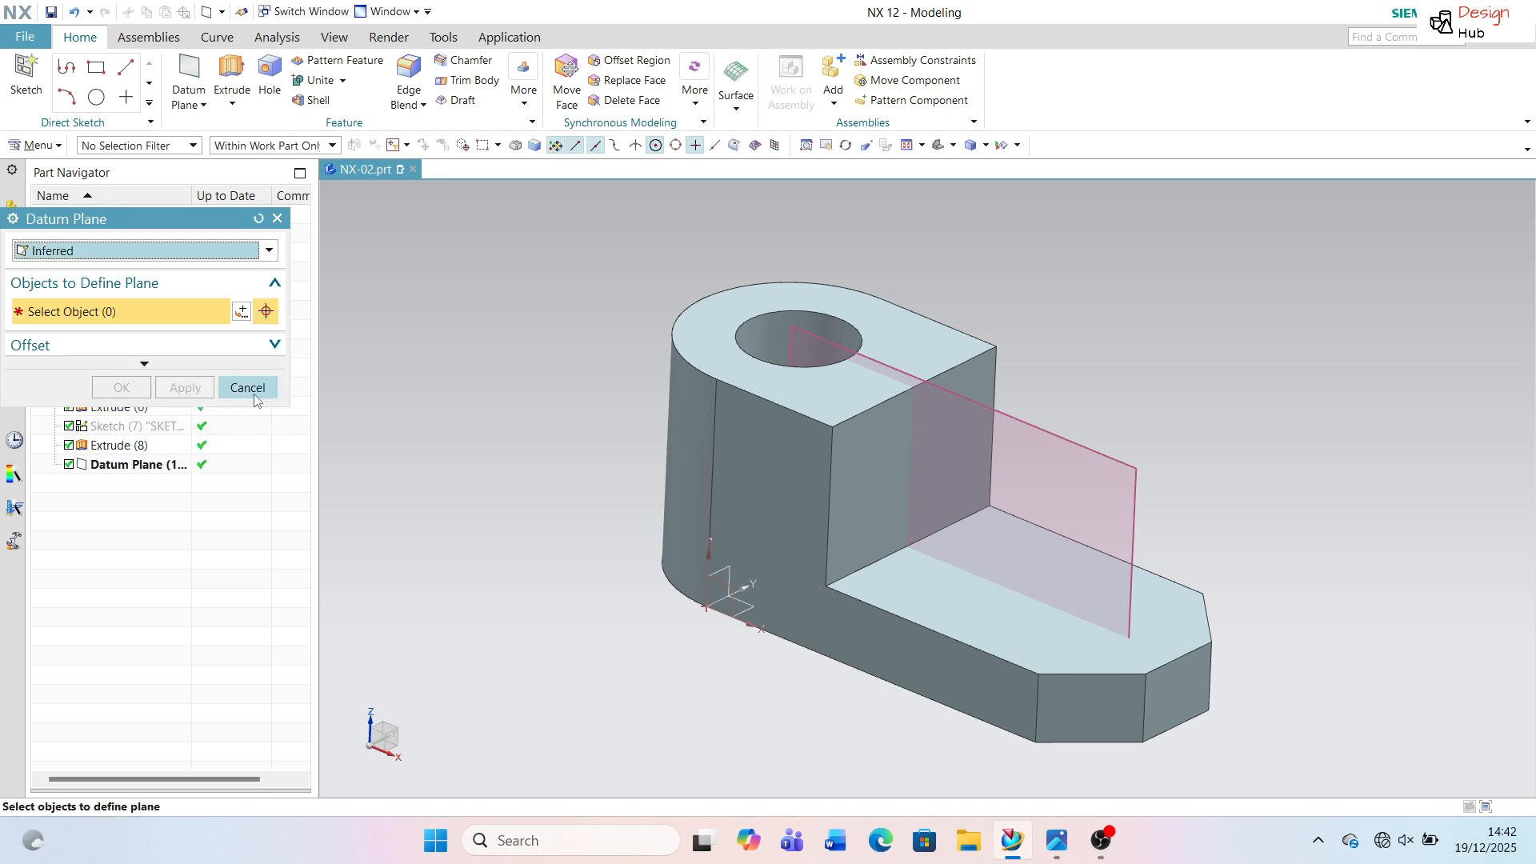
click(247, 388)
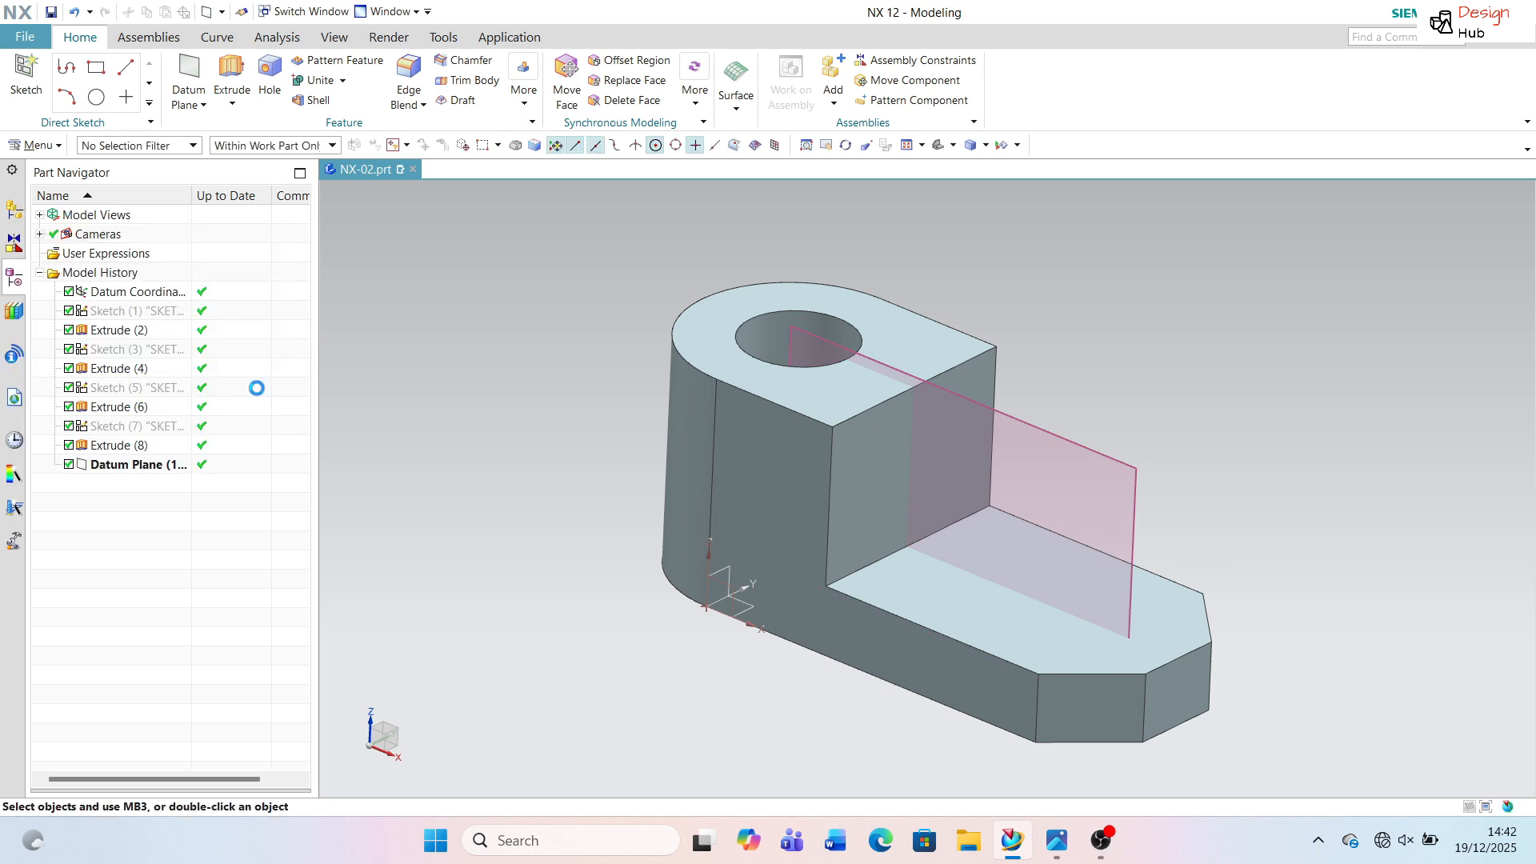
Start a sketch on the datum plane midway through the bracket.
click(26, 76)
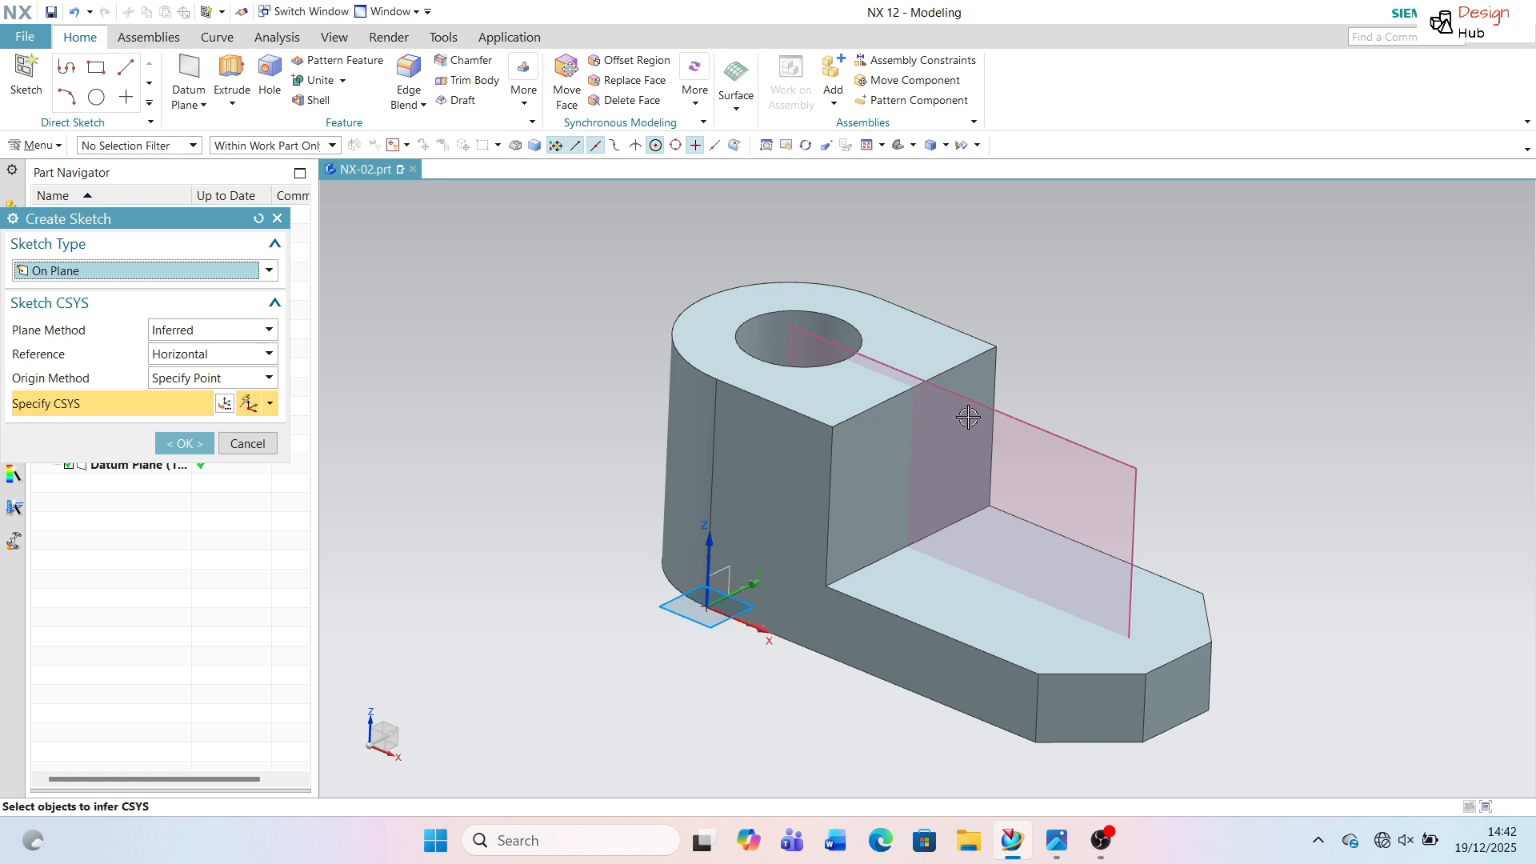
click(1011, 411)
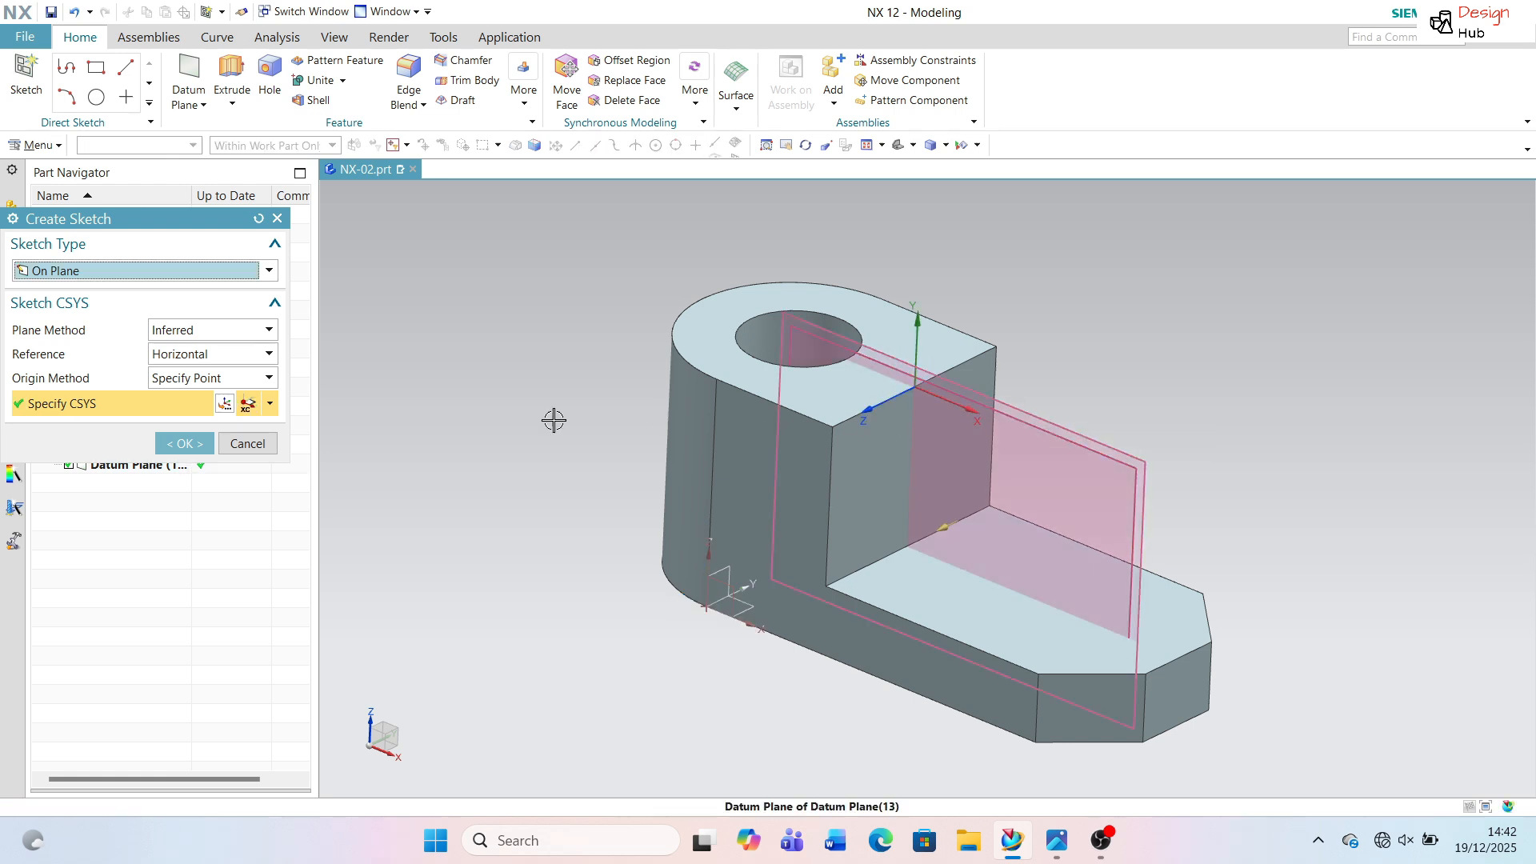
click(175, 444)
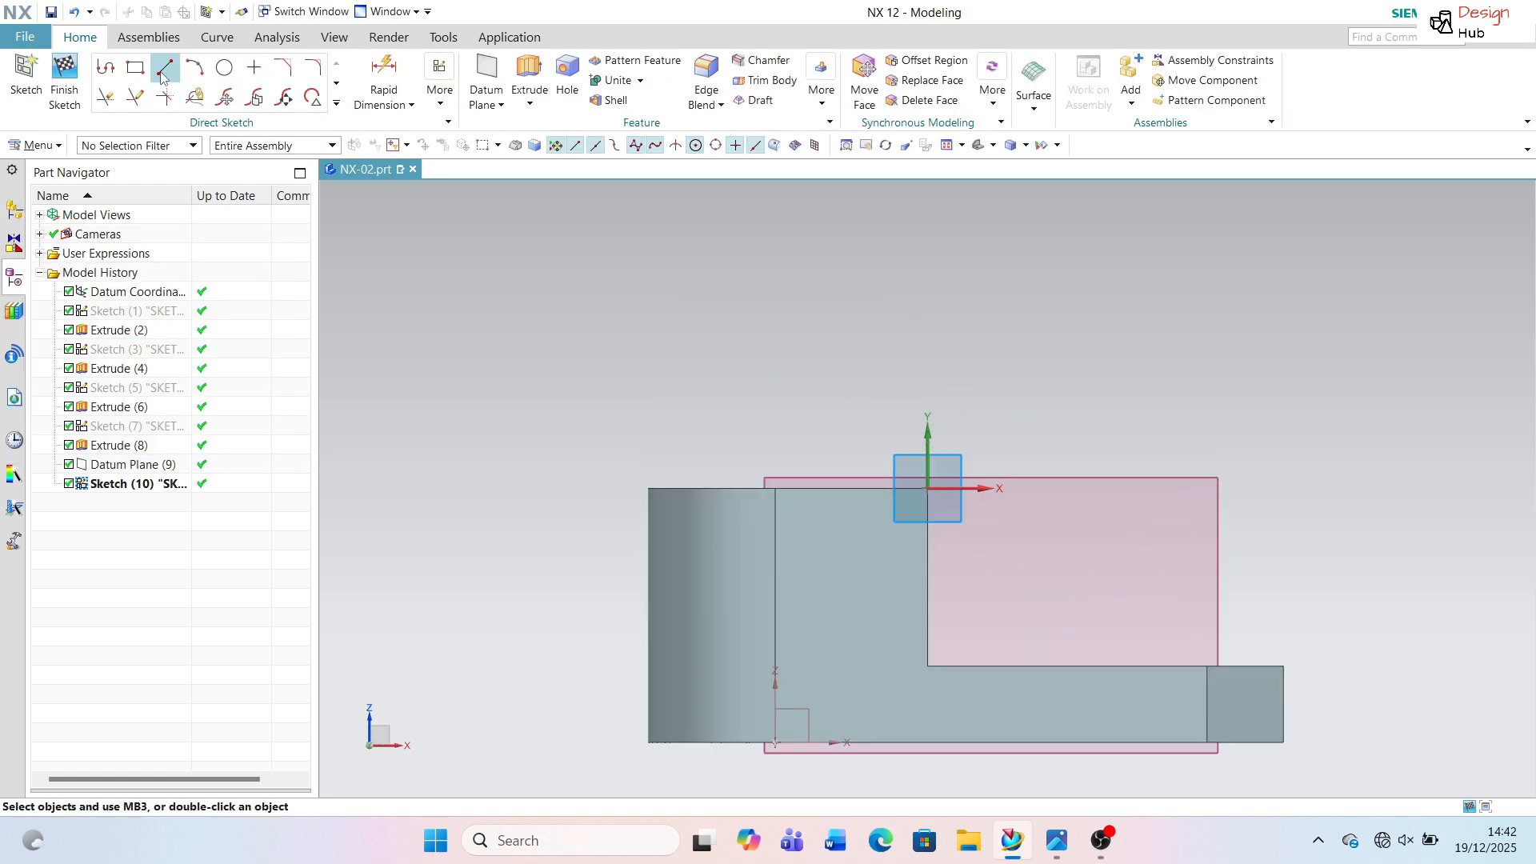
Draw a closed triangular rib profile, 42 mm long and 21 mm high, joining the block's top edge, the base plate's end and their inner corner.
click(163, 72)
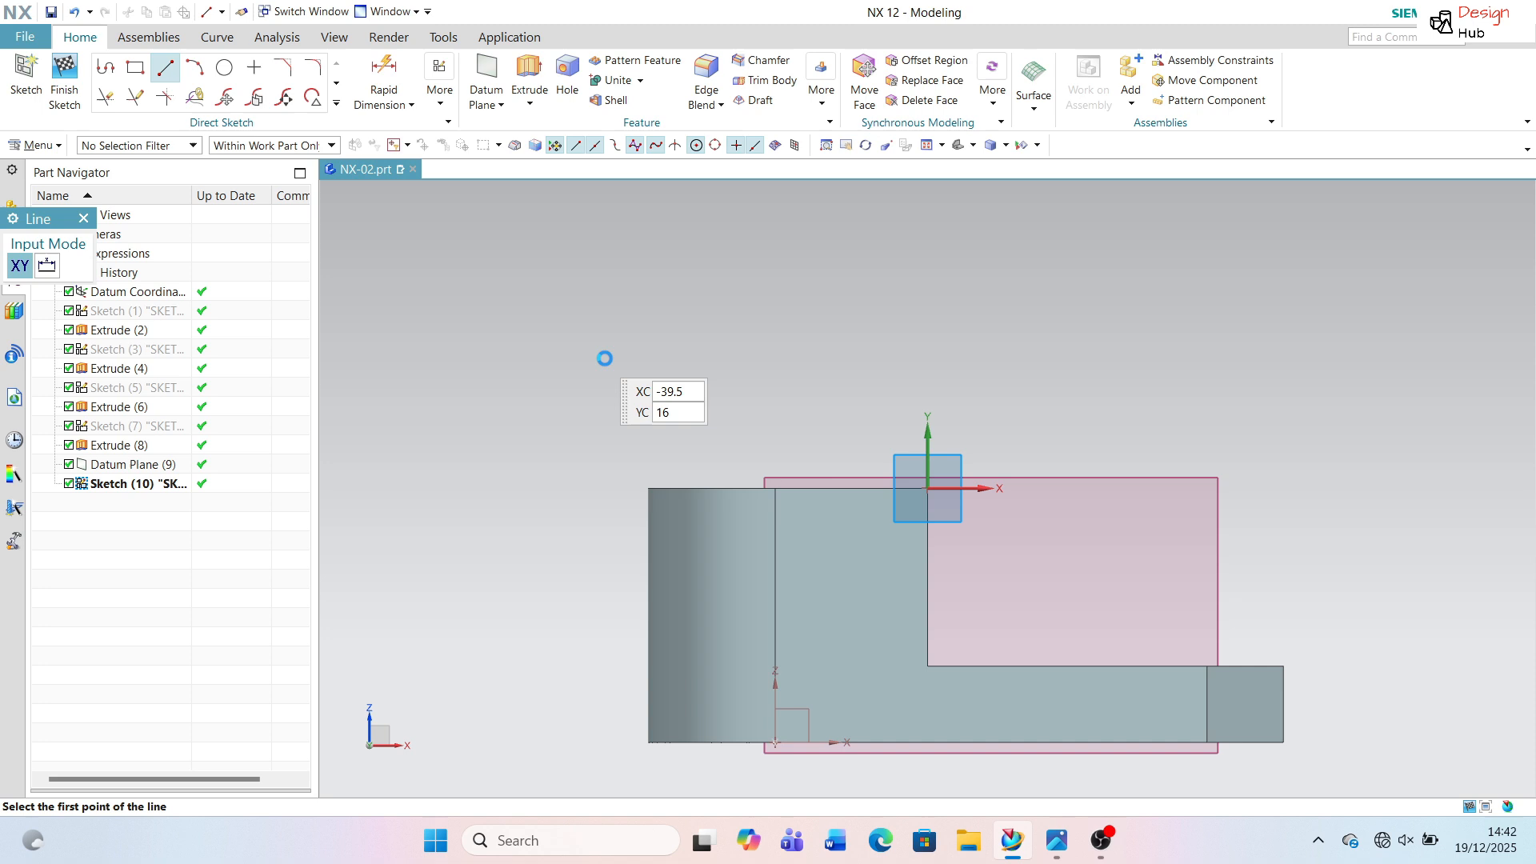
click(926, 485)
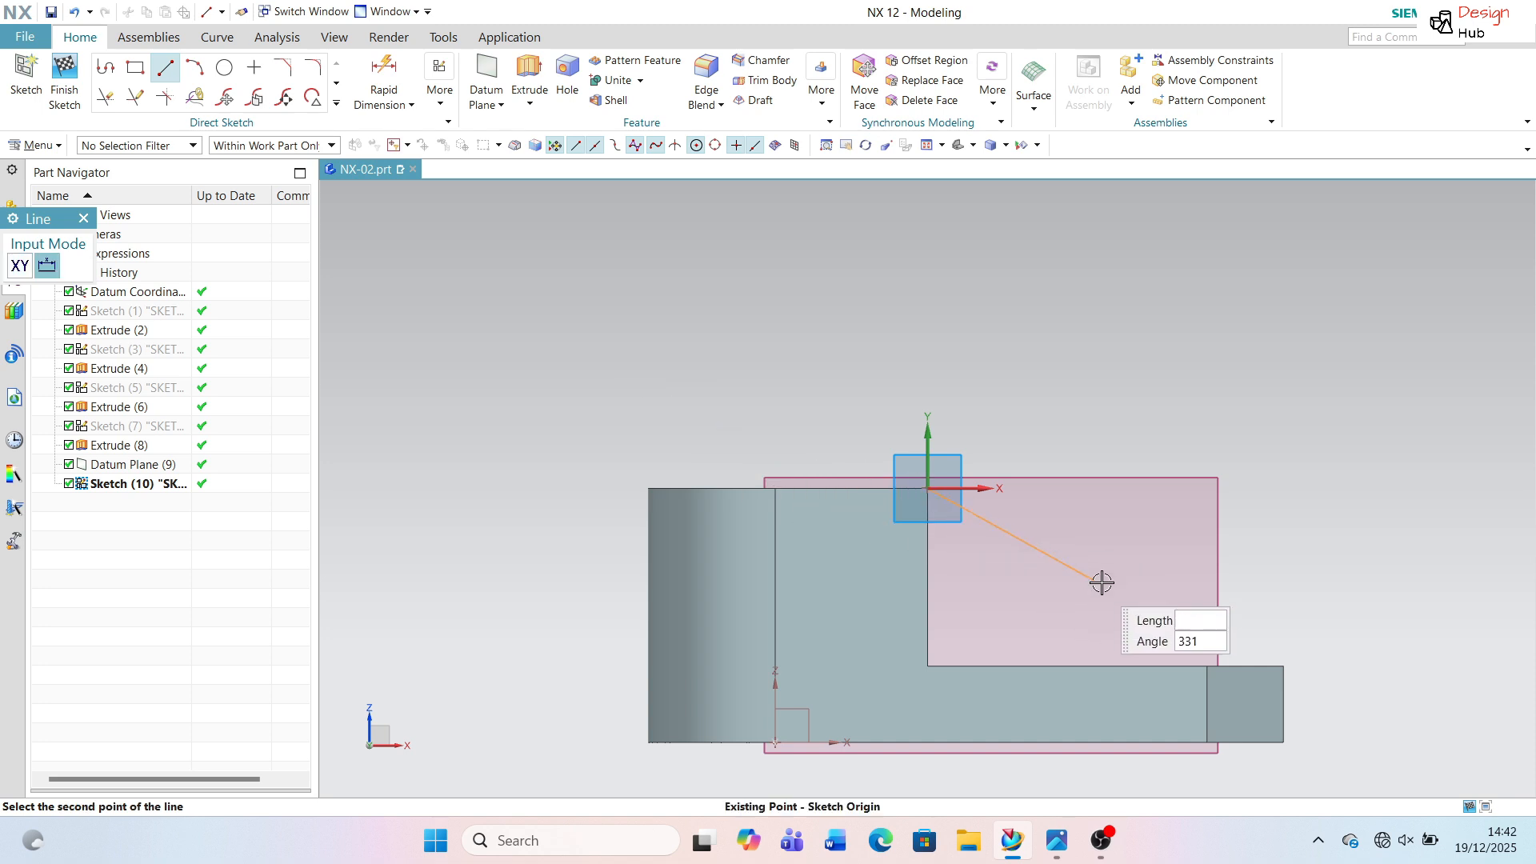
click(1285, 665)
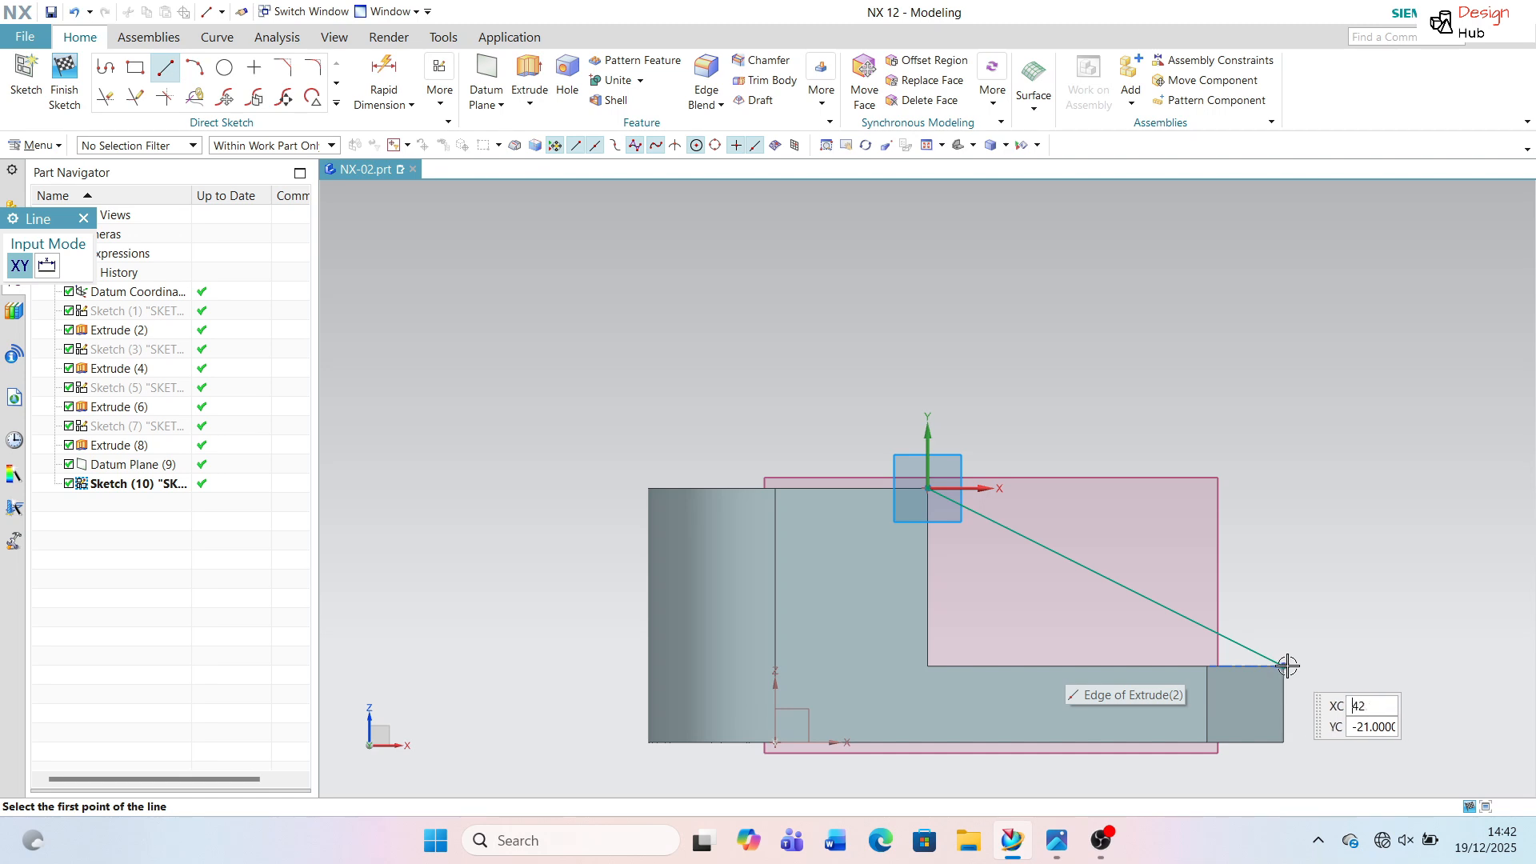
click(1283, 665)
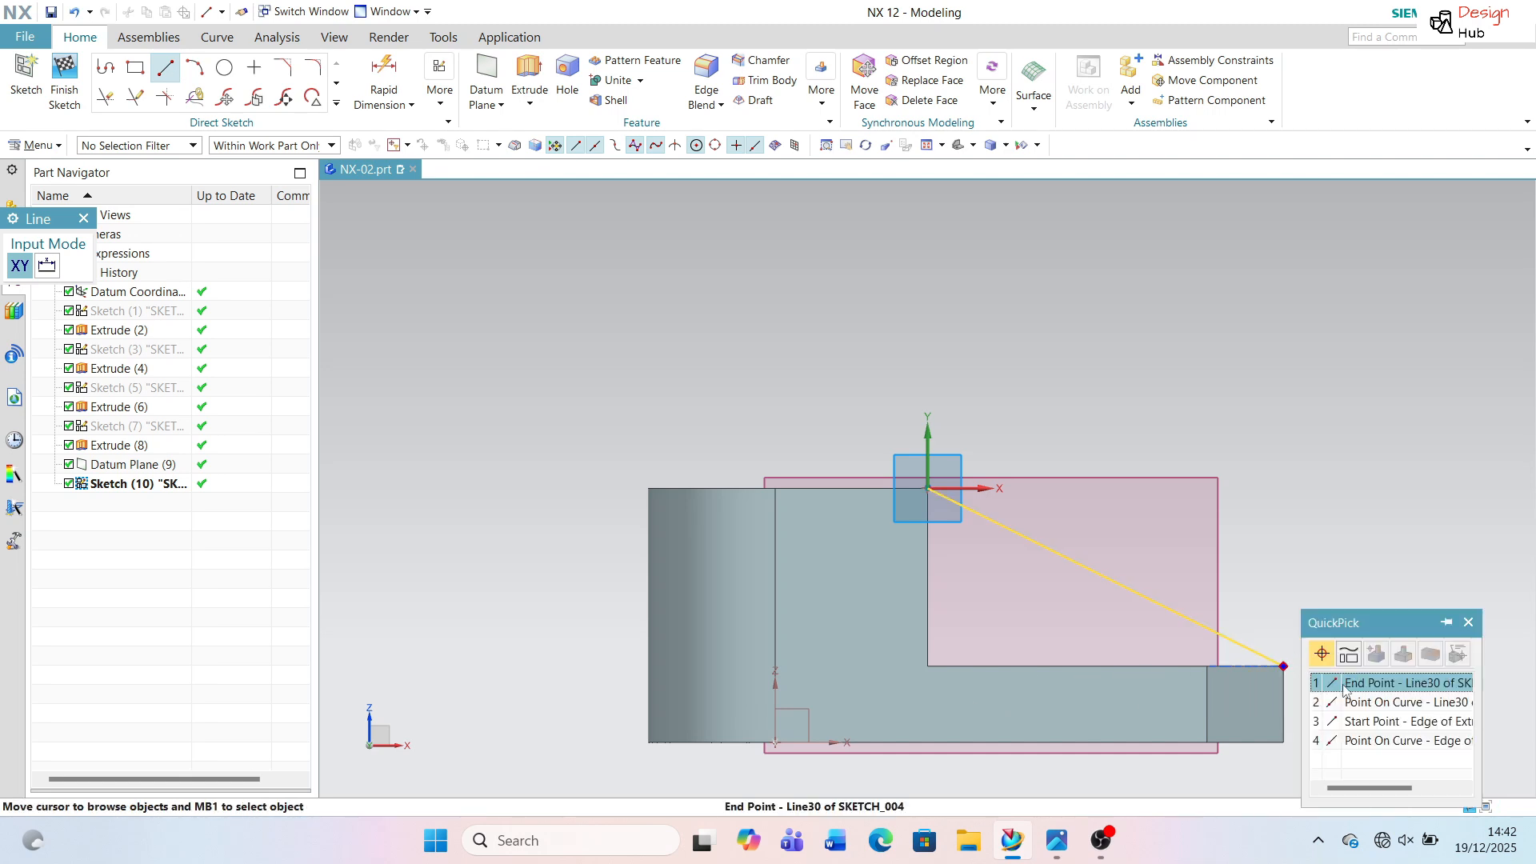
click(1376, 683)
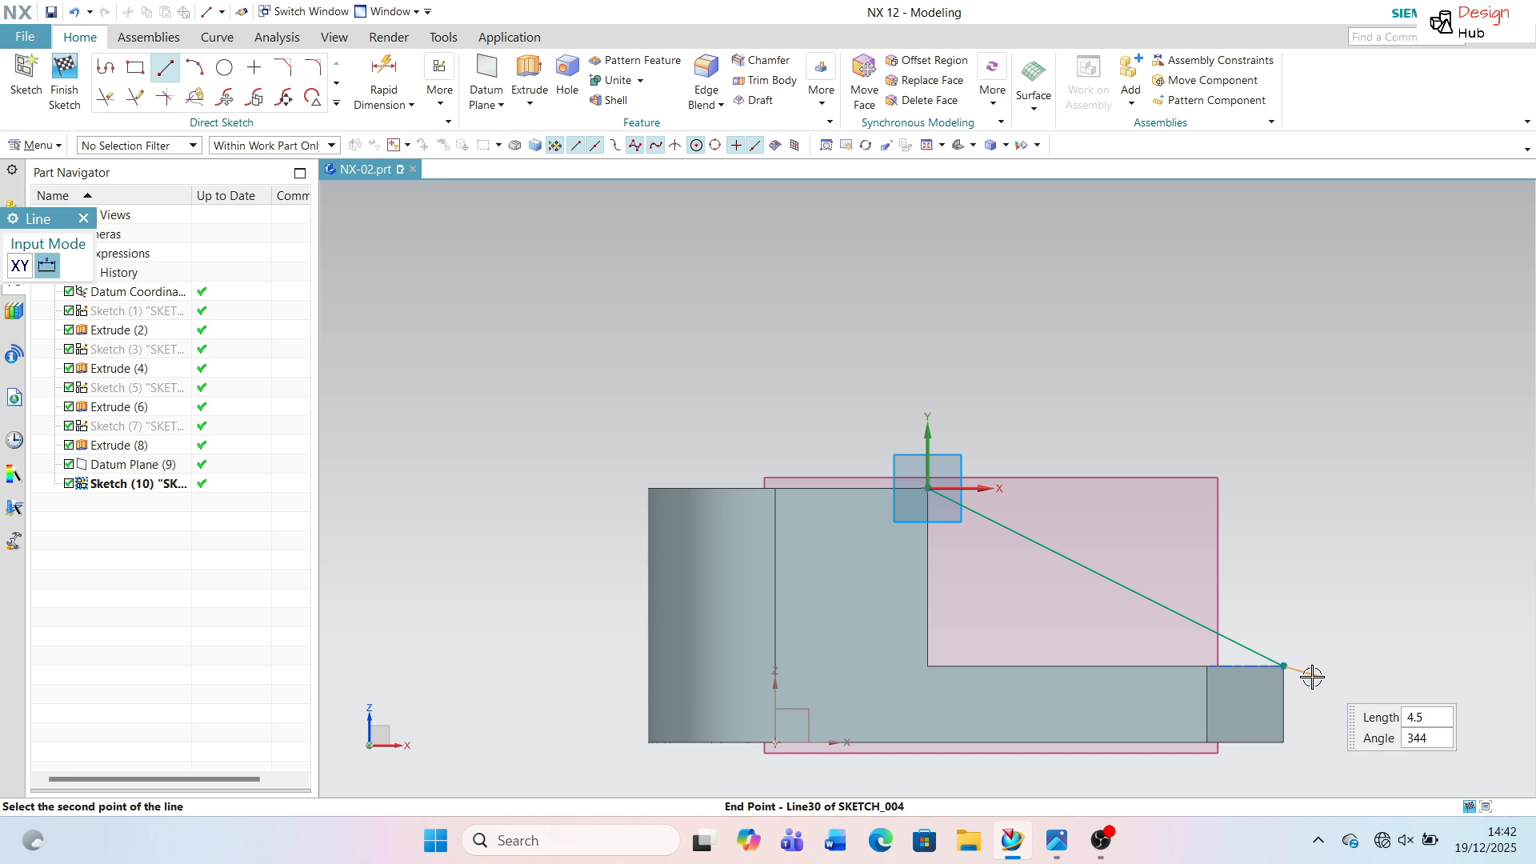
click(927, 667)
click(928, 666)
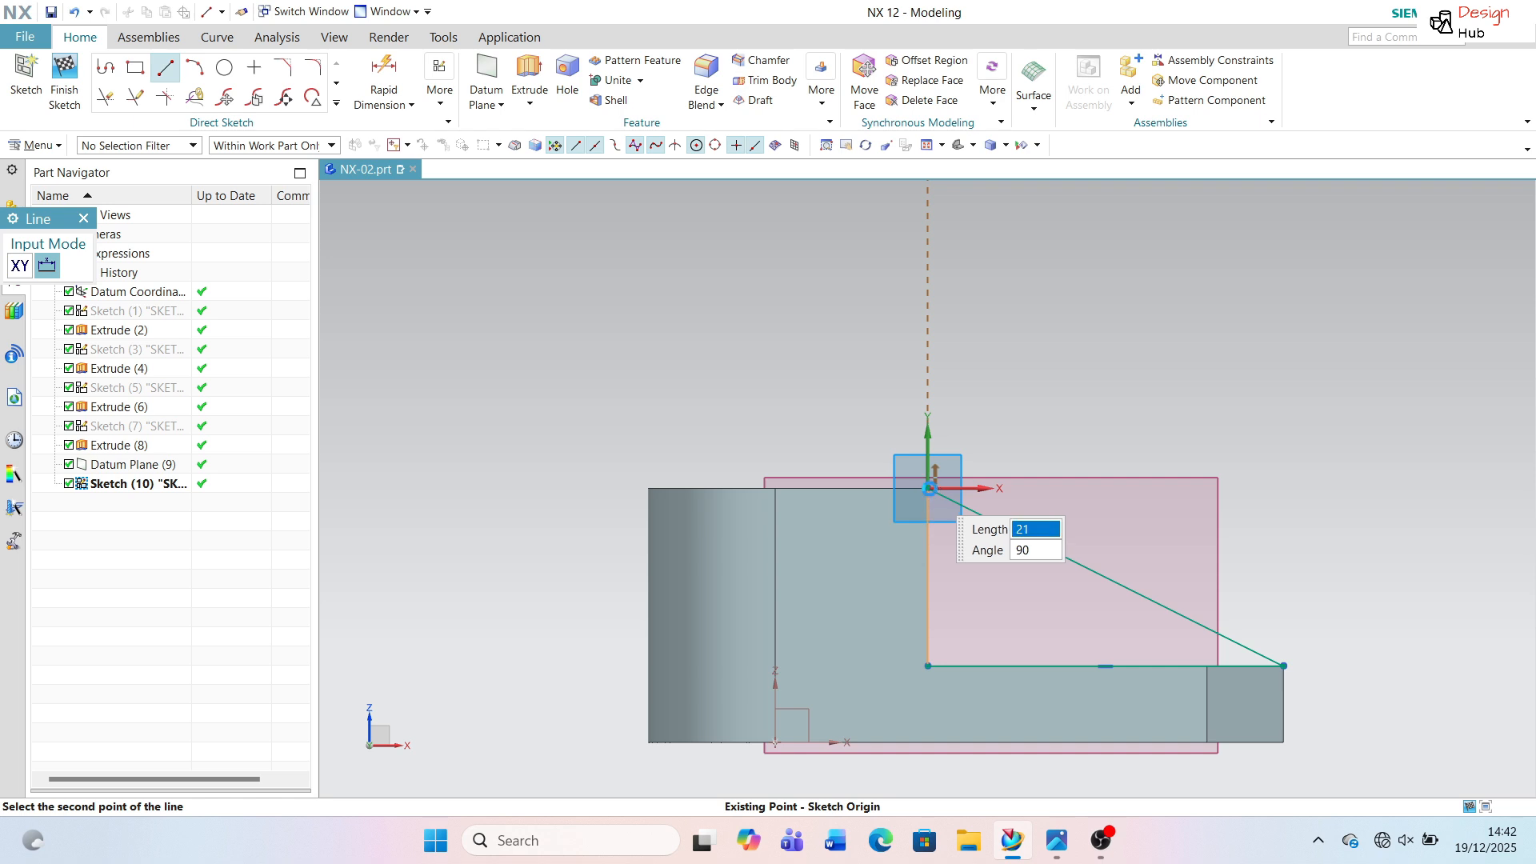
click(928, 488)
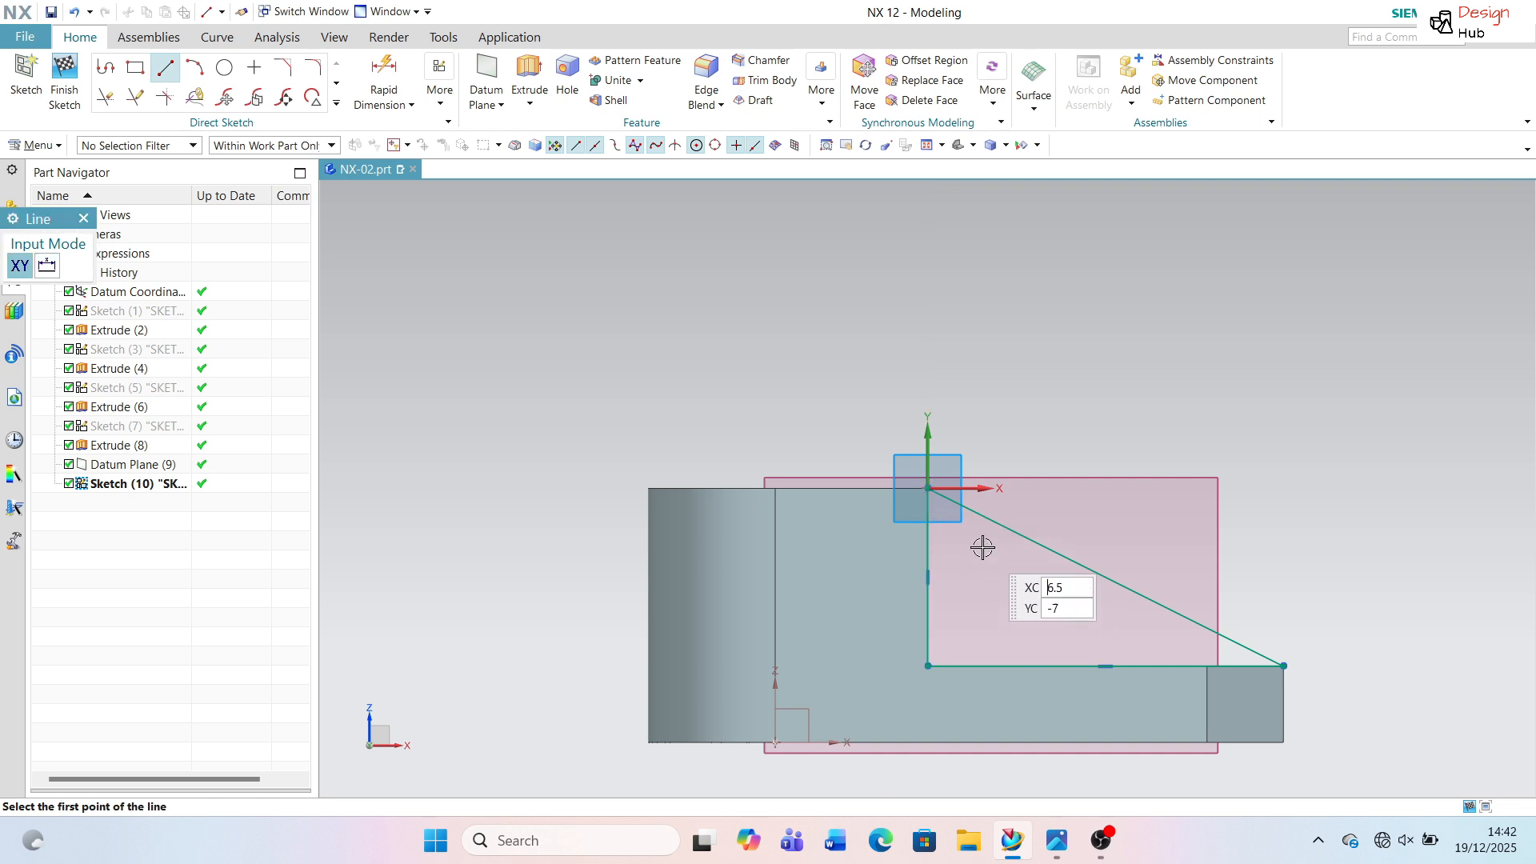
Extrude the triangular rib profile from 3 mm to -3 mm about its datum plane, uniting it with the bracket body.
key(Escape)
mouse_move(743, 408)
middle_down()
mouse_move(777, 403)
mouse_move(729, 423)
middle_up()
scroll(728, 426, down, 3)
scroll(849, 489, up, 2)
scroll(808, 432, up, 2)
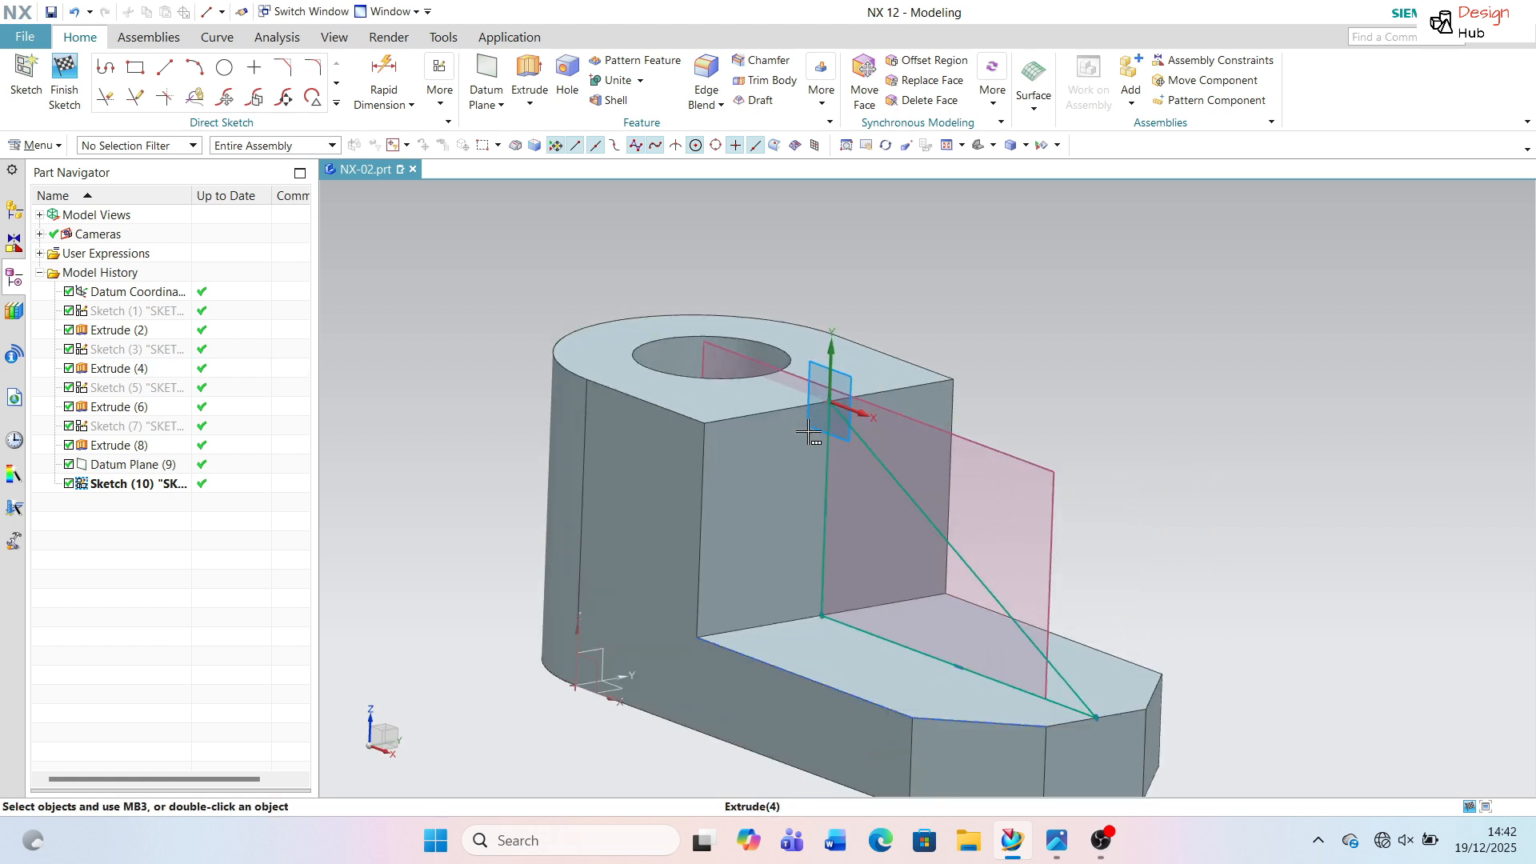
scroll(808, 432, down, 1)
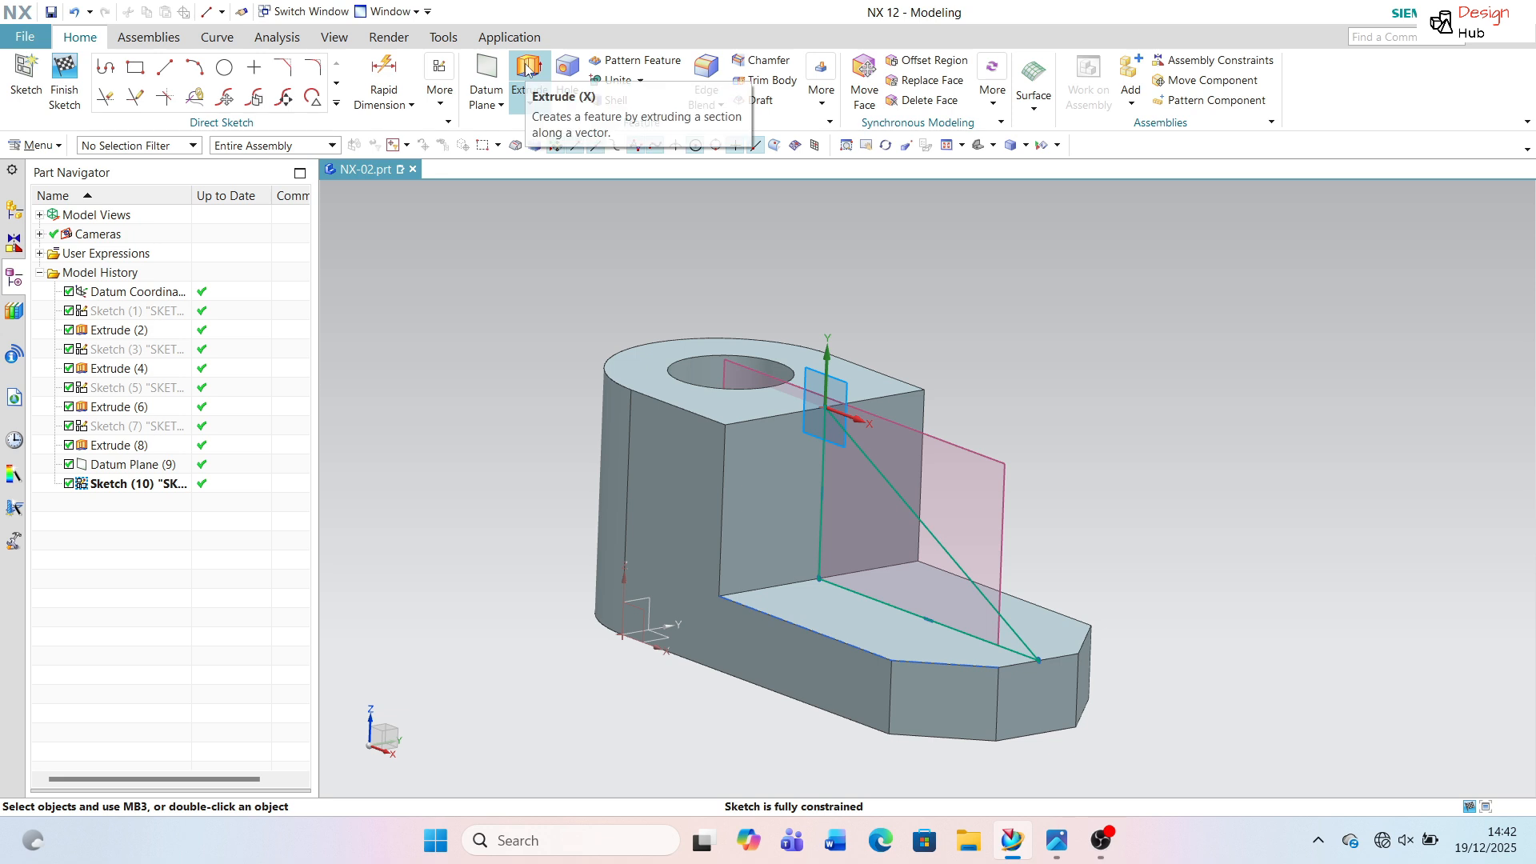
click(543, 106)
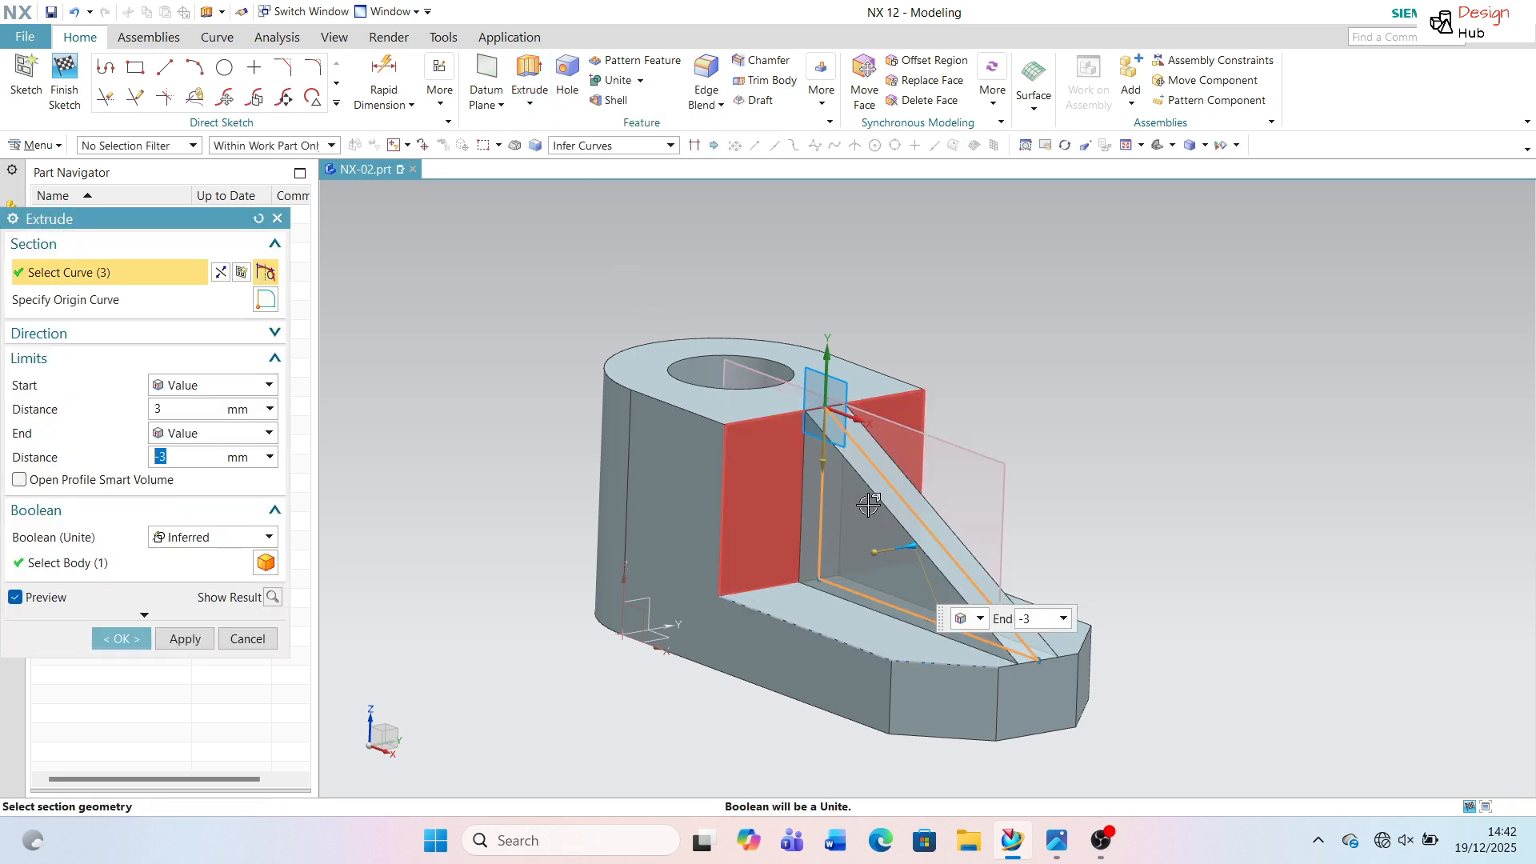
scroll(964, 527, up, 3)
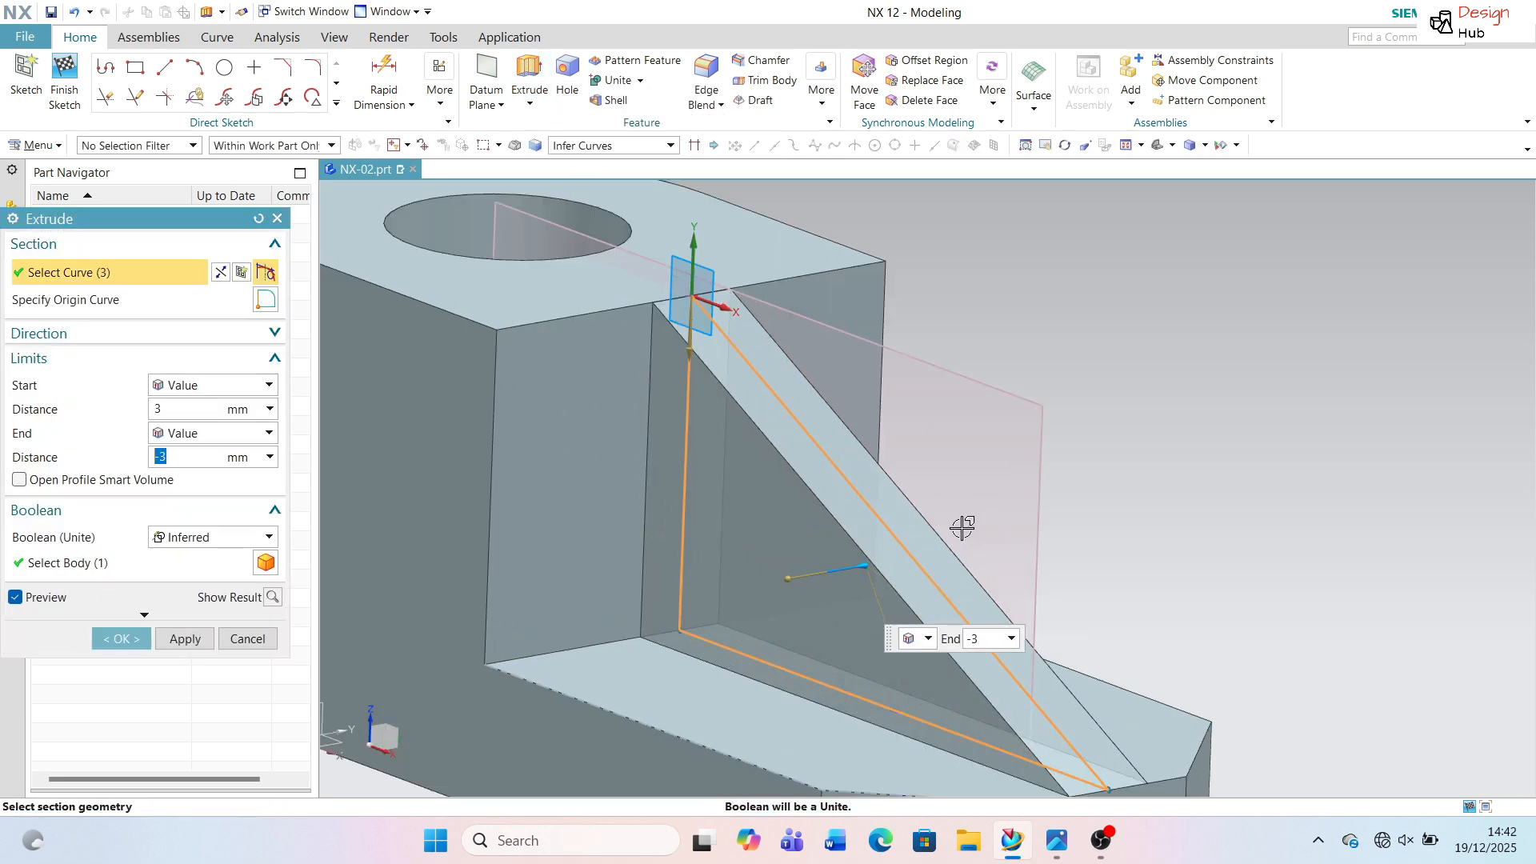
scroll(784, 480, down, 1)
mouse_move(777, 478)
middle_down()
mouse_move(647, 472)
mouse_move(771, 471)
middle_up()
scroll(769, 460, down, 2)
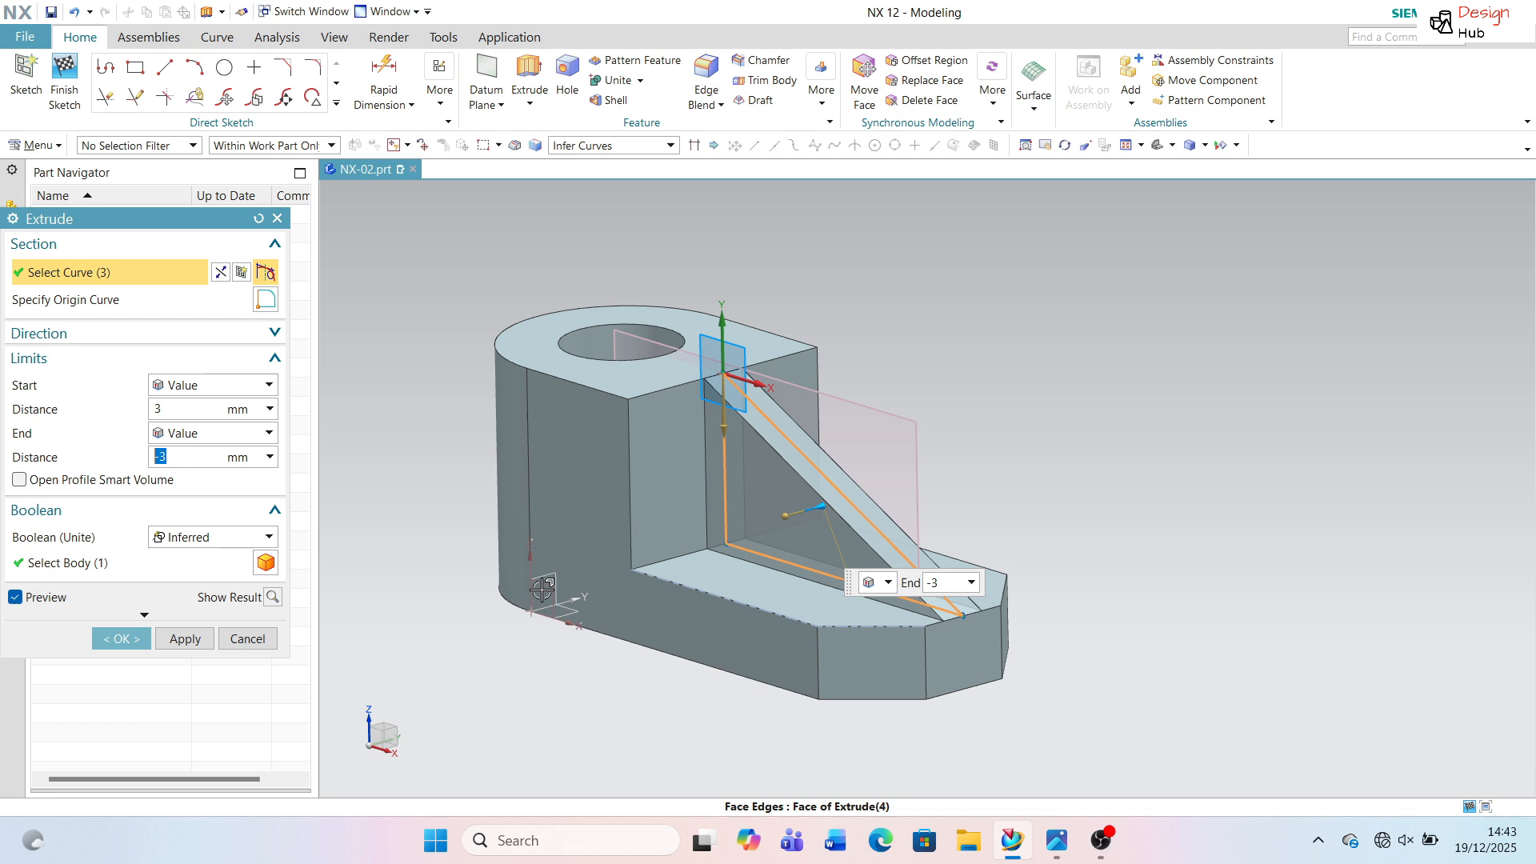
click(185, 638)
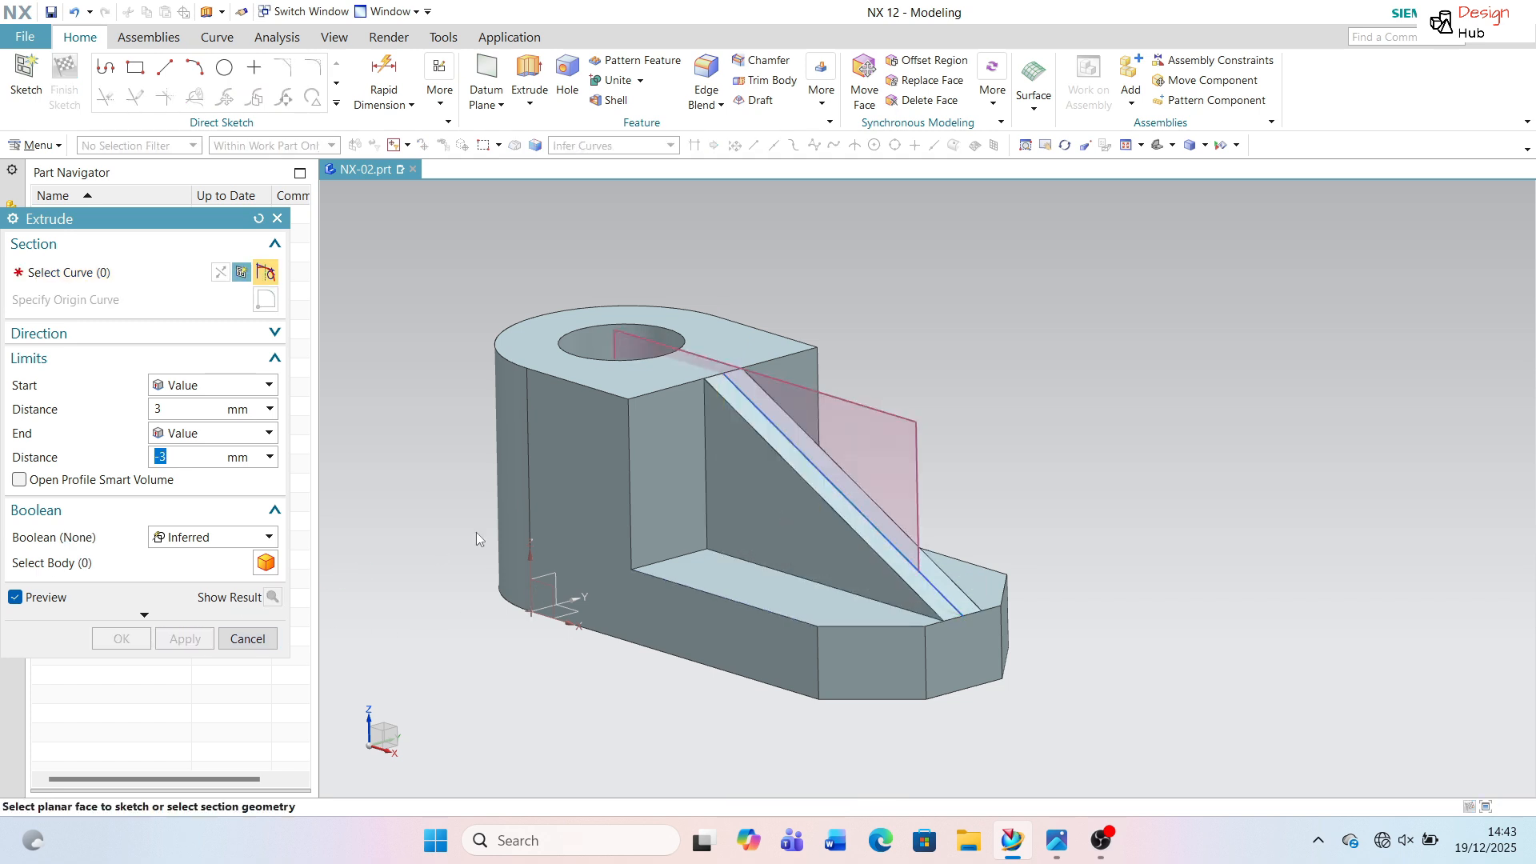
right_click(826, 395)
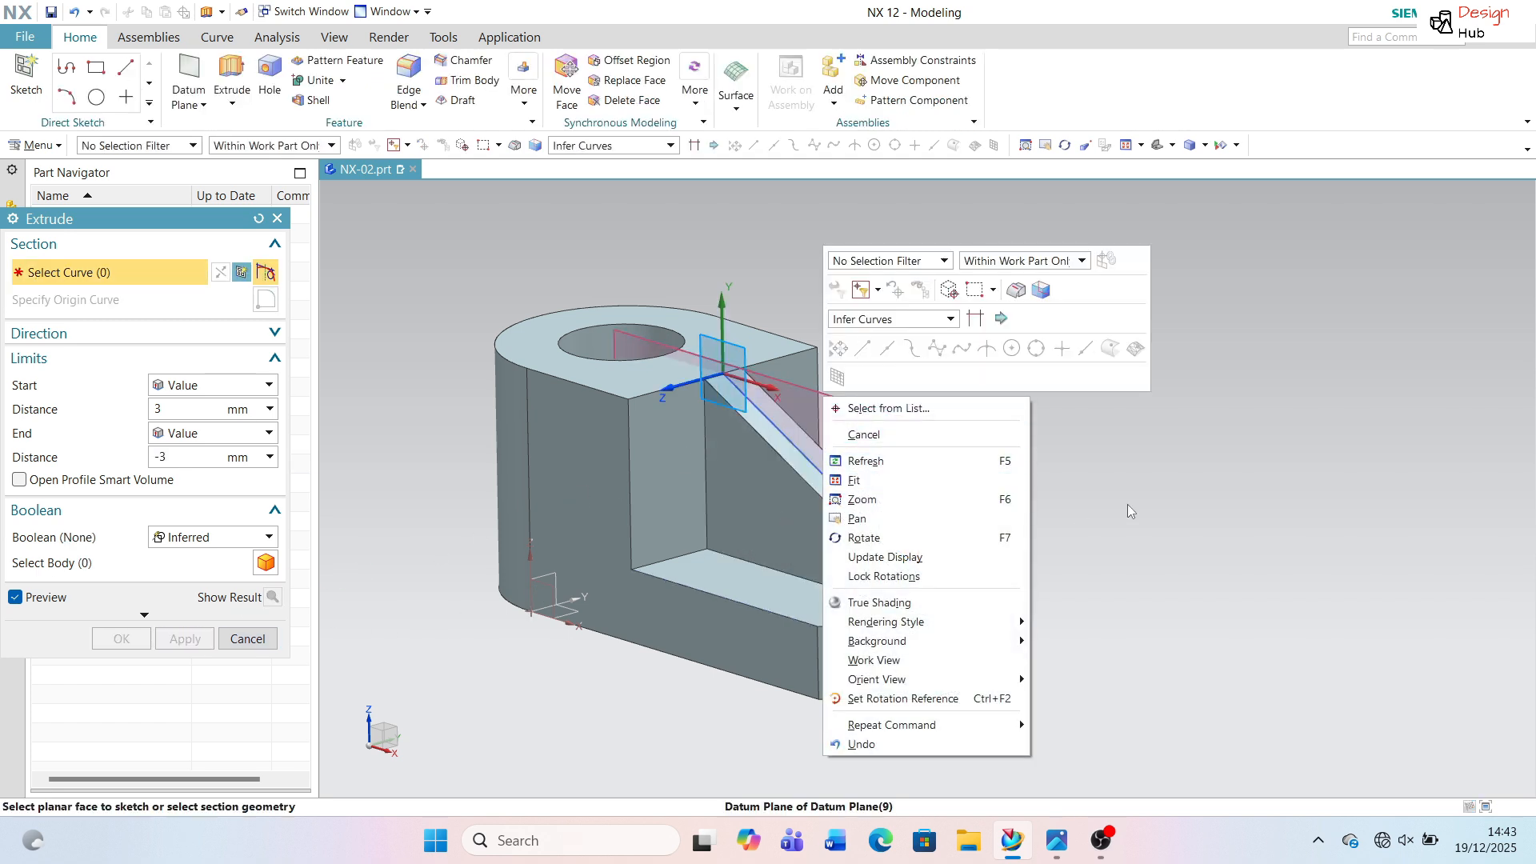
click(1227, 481)
right_click(865, 409)
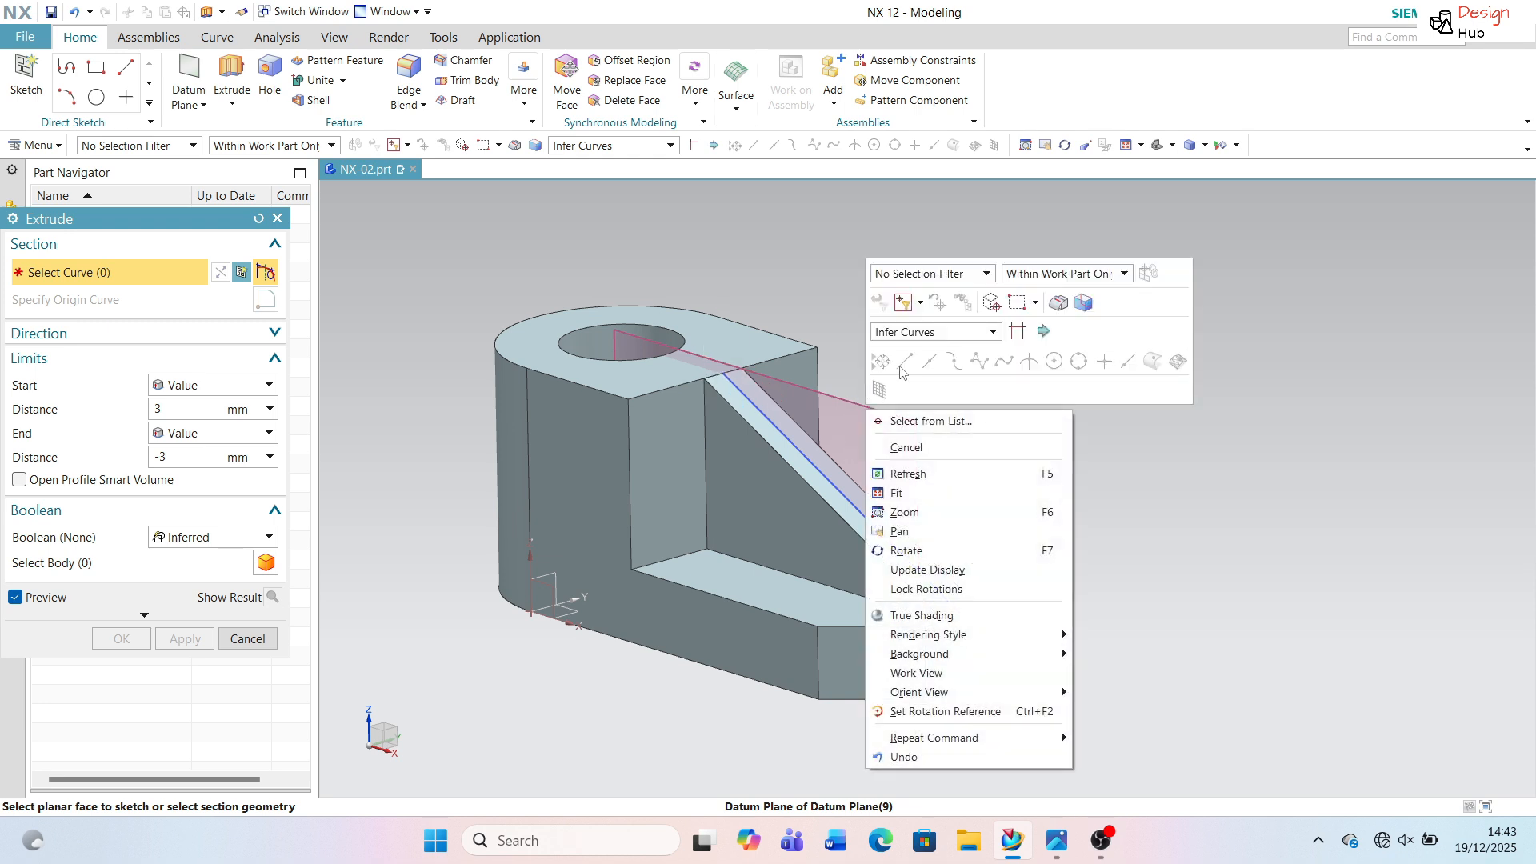
click(1150, 469)
Hide the rib's sketch and the datum plane running through the middle of the bracket.
key(Escape)
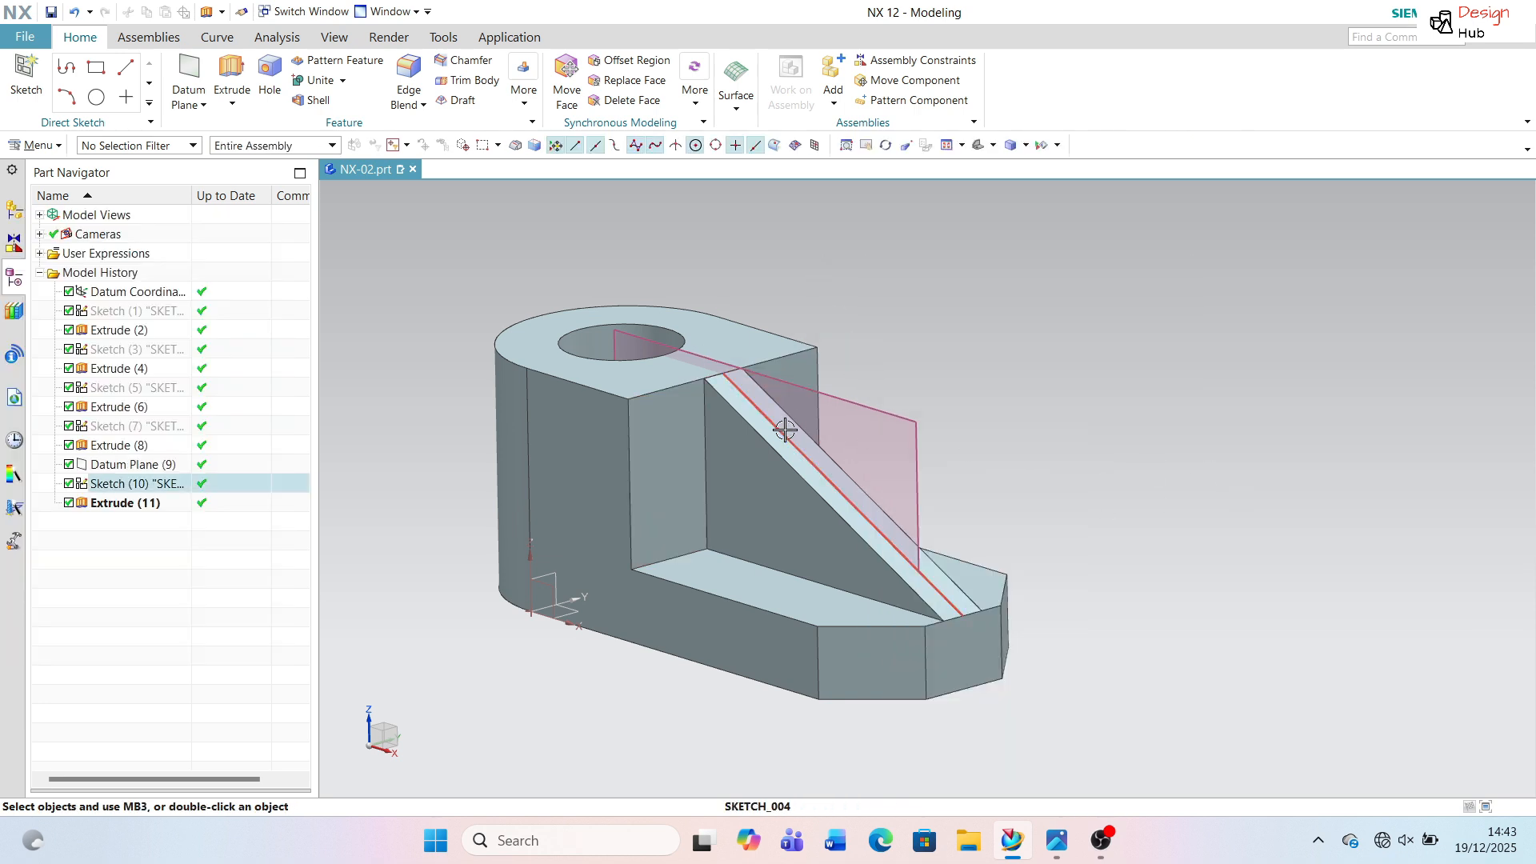
right_click(785, 430)
click(811, 70)
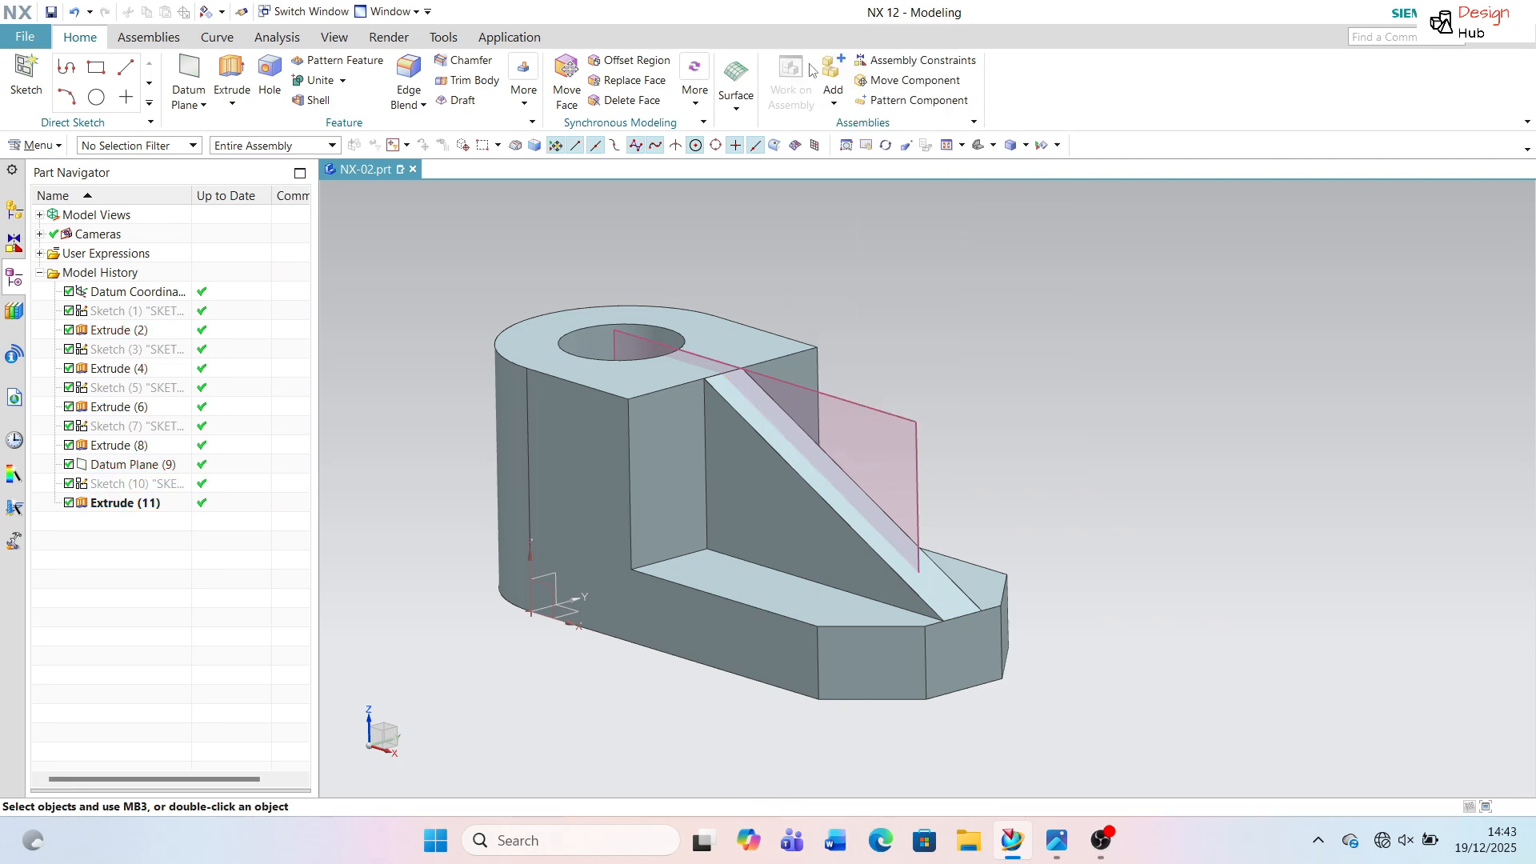
right_click(835, 394)
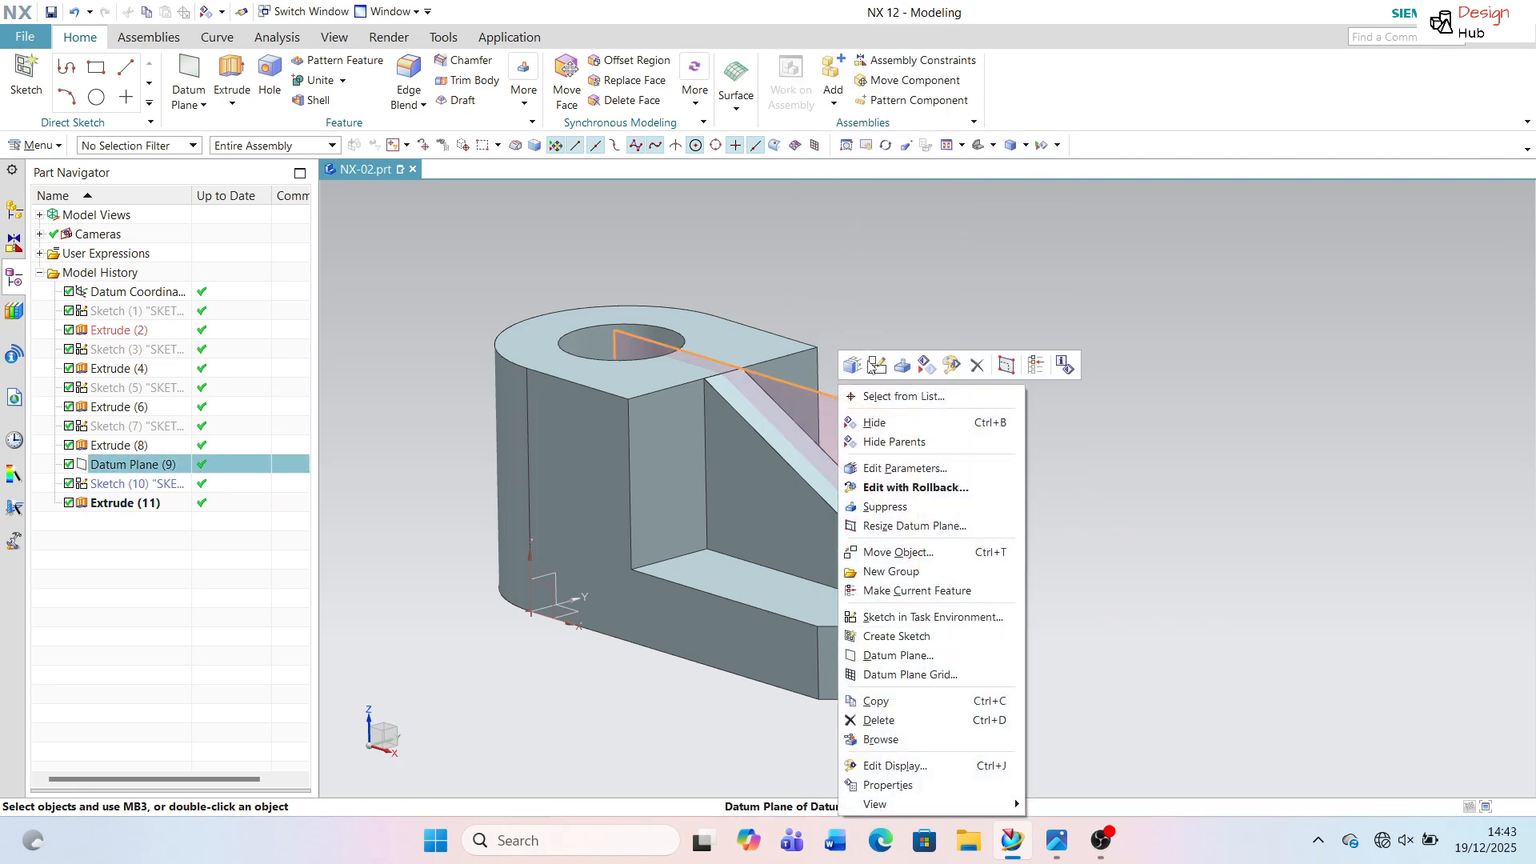
click(862, 416)
middle_drag(853, 415, 847, 339)
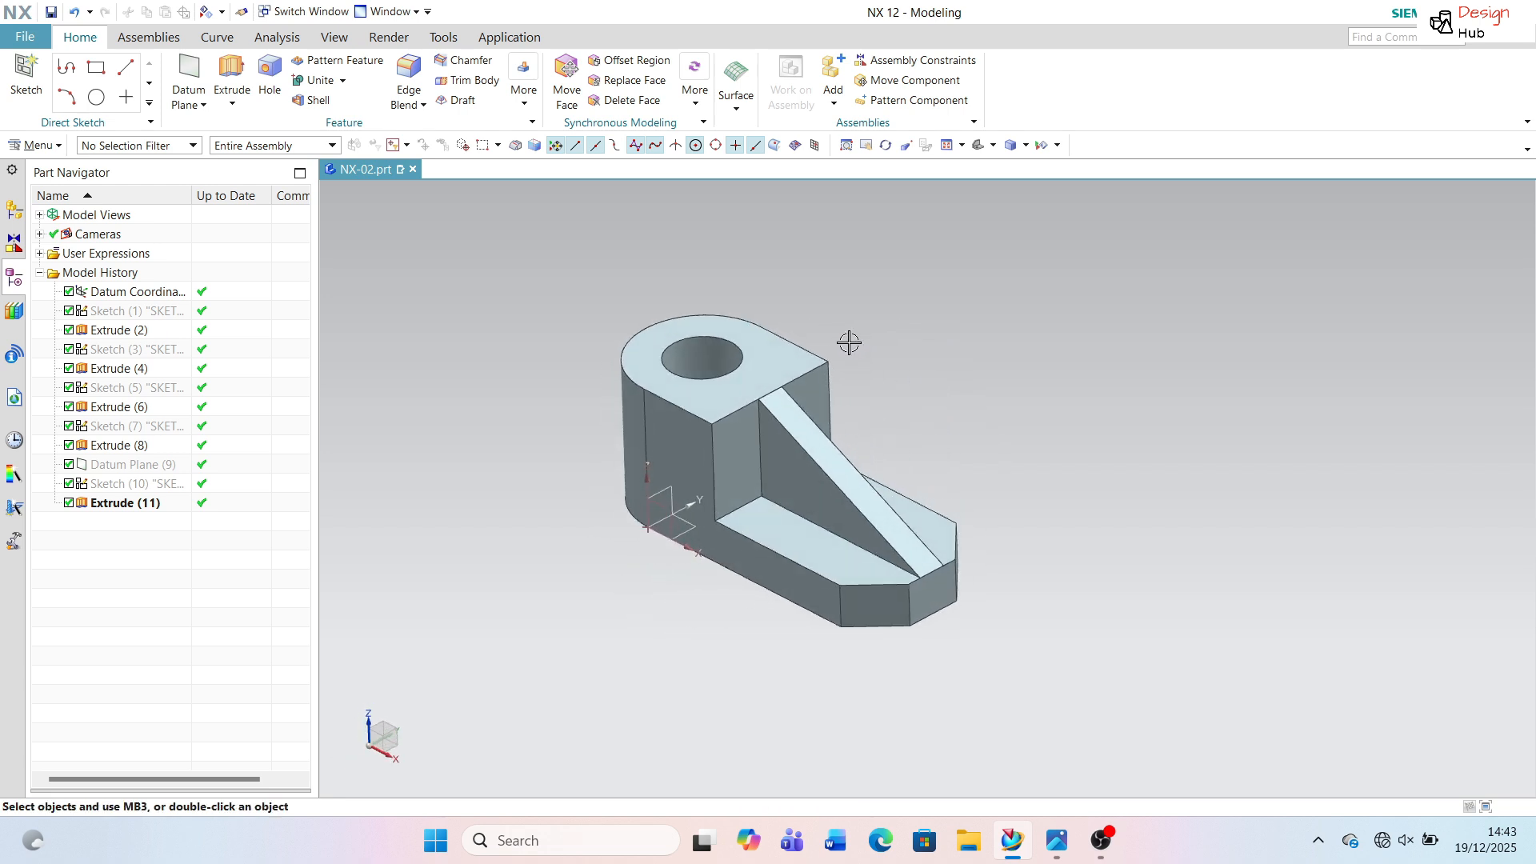
scroll(687, 417, up, 2)
middle_drag(687, 416, 693, 406)
scroll(567, 379, up, 2)
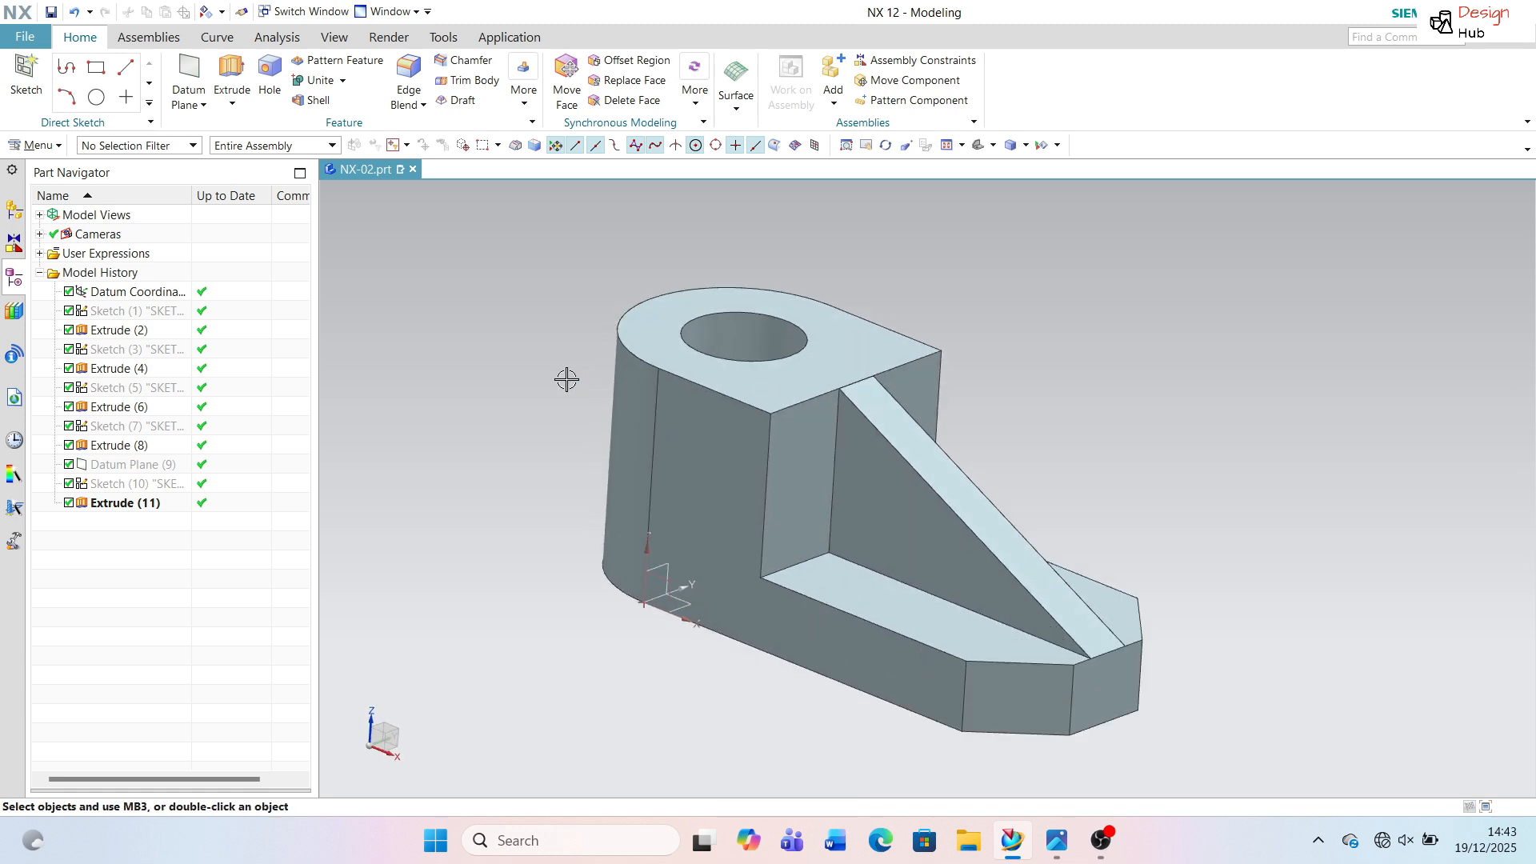